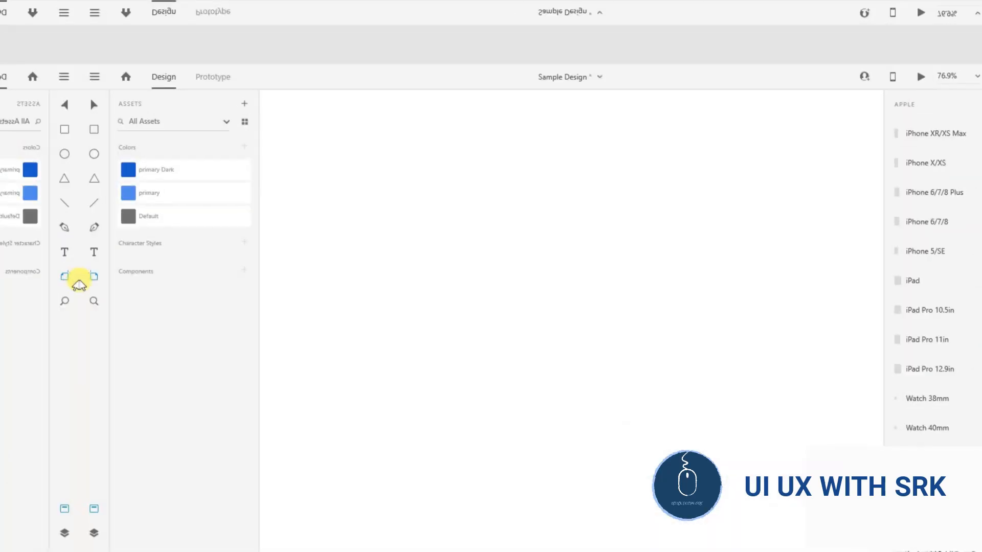
Create an Android Mobile artboard and rename it Login.
scroll(870, 423, "down", 5)
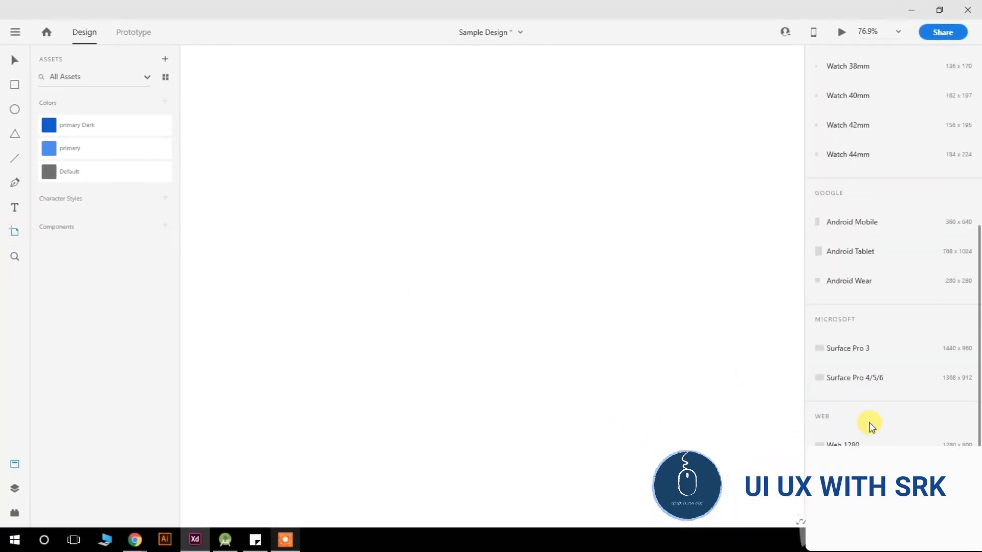
left_click(854, 224)
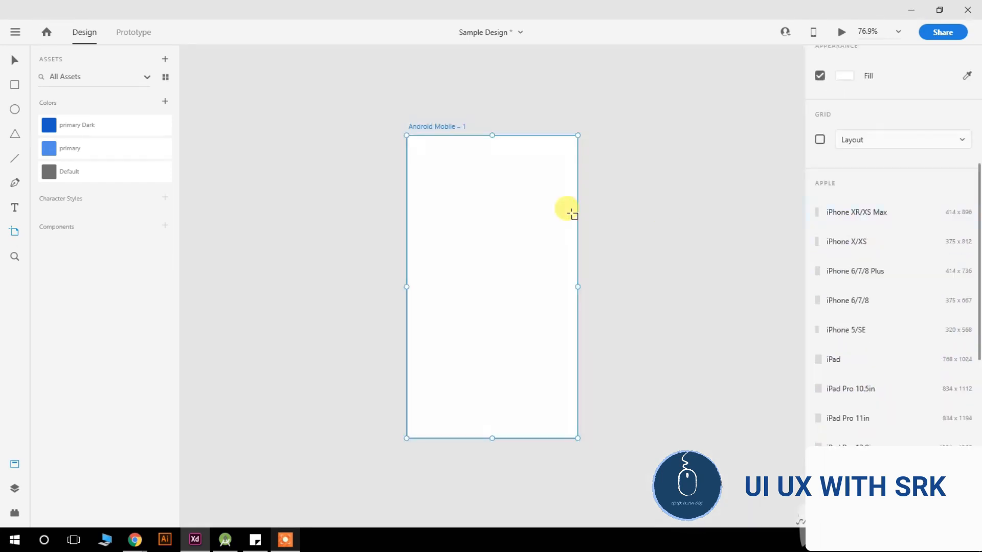
left_click(14, 61)
double_click(438, 127)
type("L")
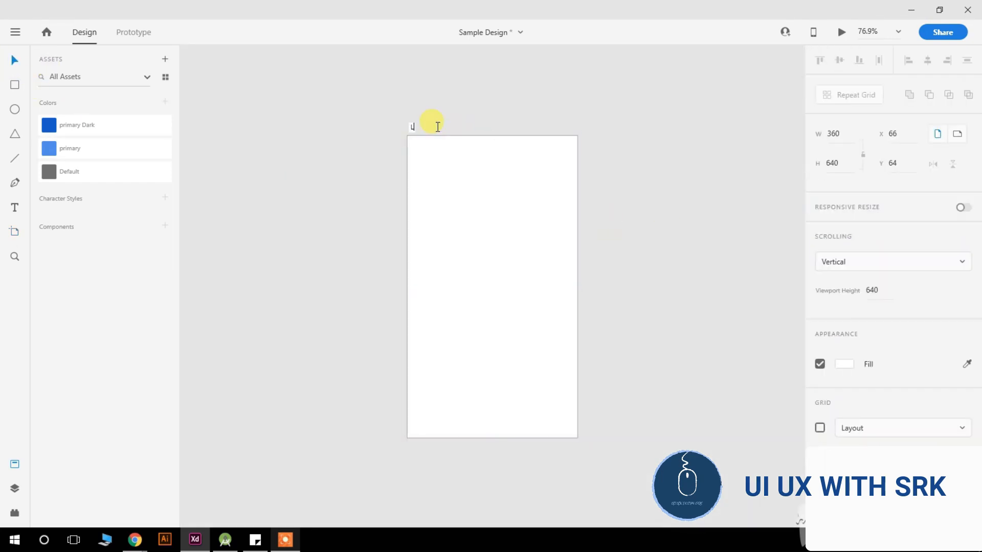
key("Return")
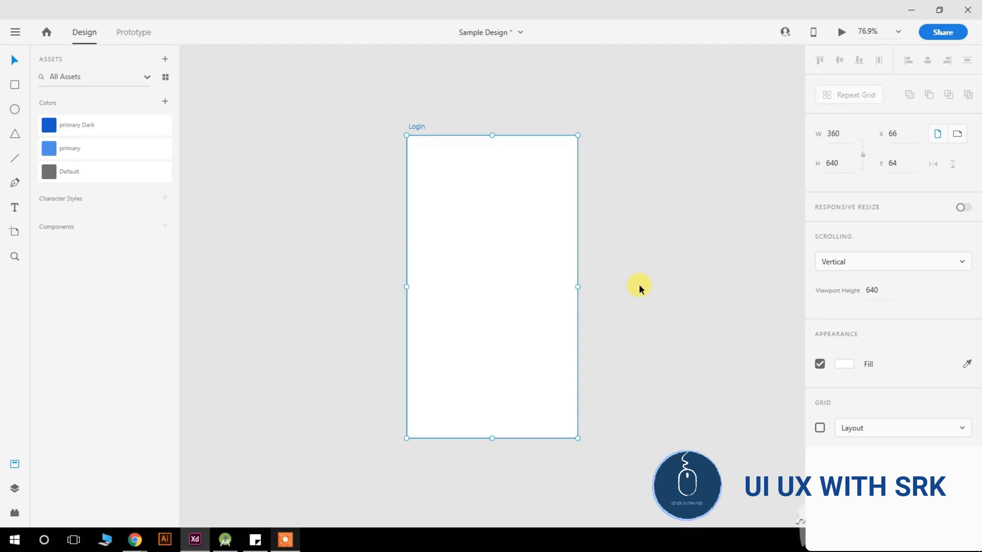
left_click(343, 217)
left_click(522, 282)
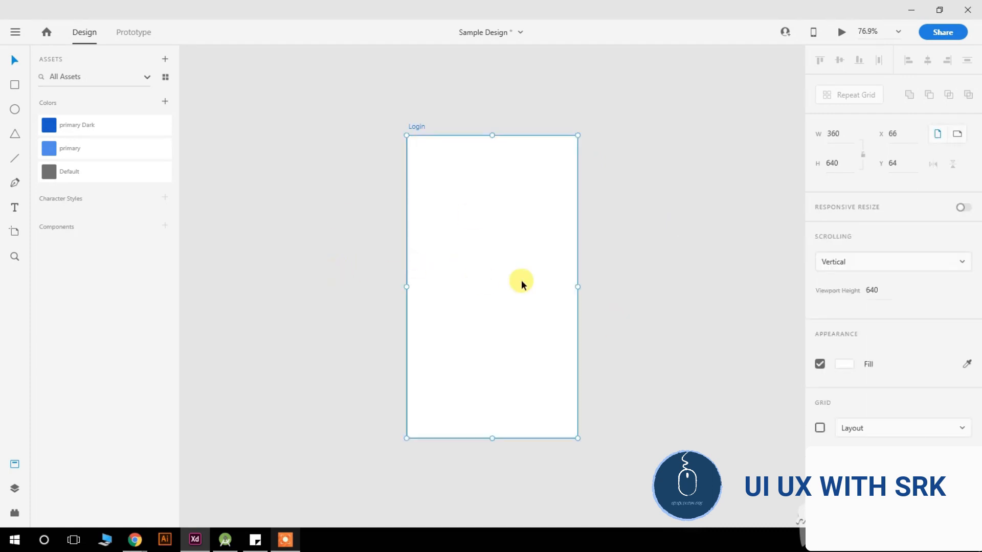
left_click(350, 290)
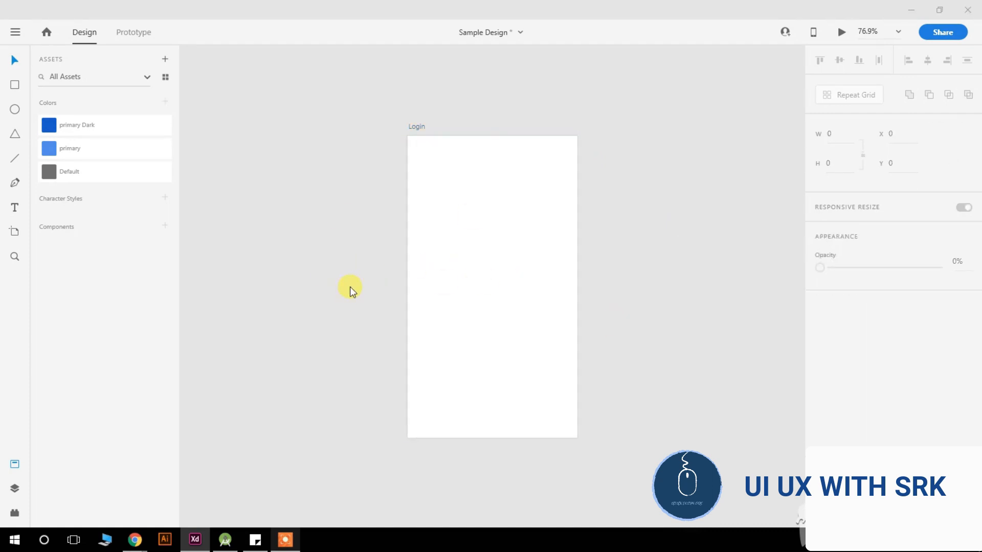
Import the ocean wave picture with the white foam from the Desktop folder and scale it to fill the Login artboard.
key("ctrl+shift+i")
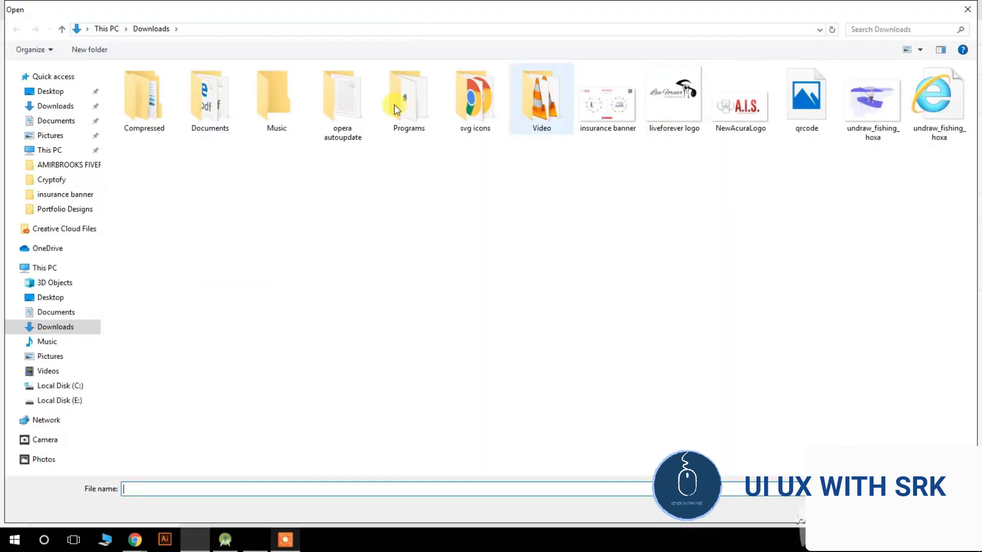
left_click(50, 91)
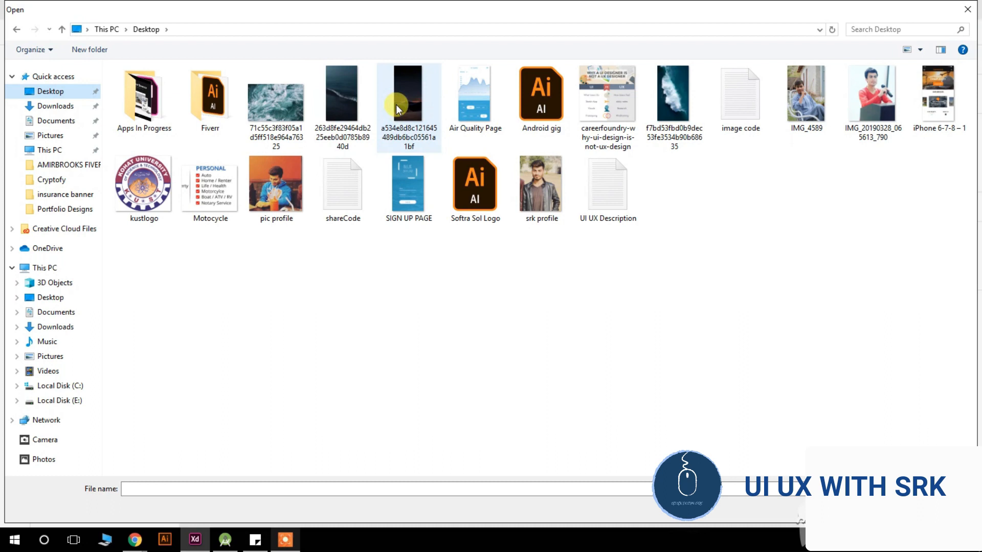
double_click(690, 103)
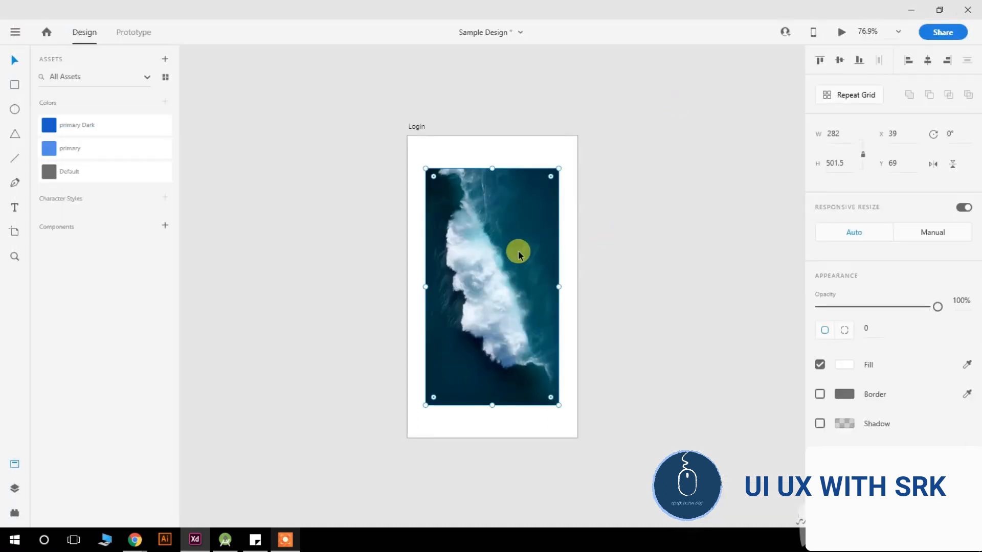
left_click_drag(557, 167, 581, 135)
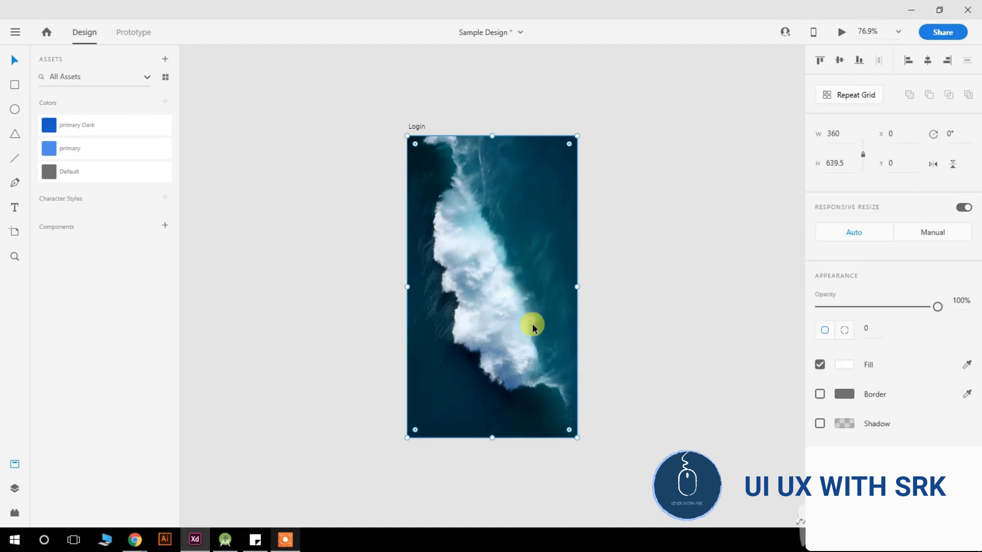
left_click_drag(528, 300, 324, 278)
key("Delete")
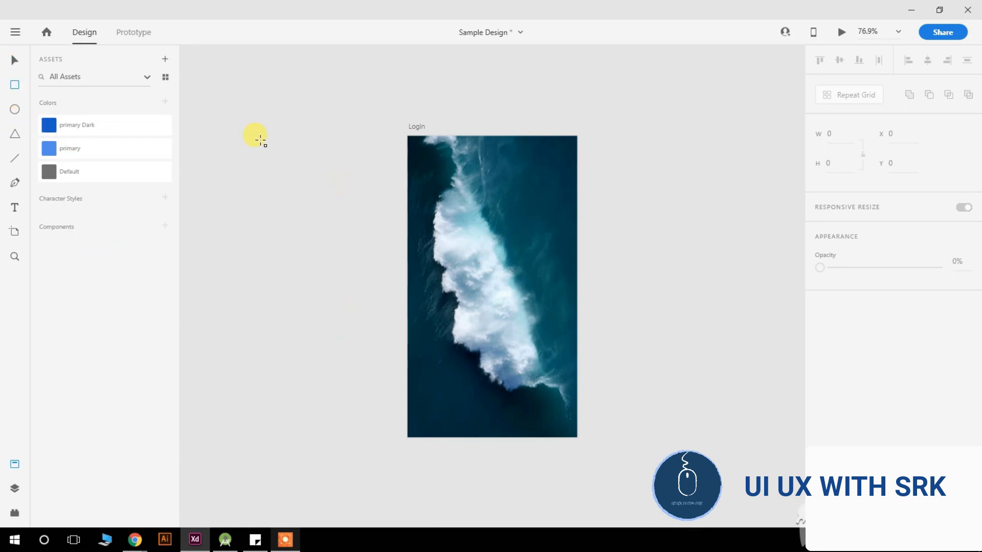
Draw a rectangle about 239 high beside the Login artboard, set its width to 360 and remove its border.
left_click_drag(260, 141, 354, 253)
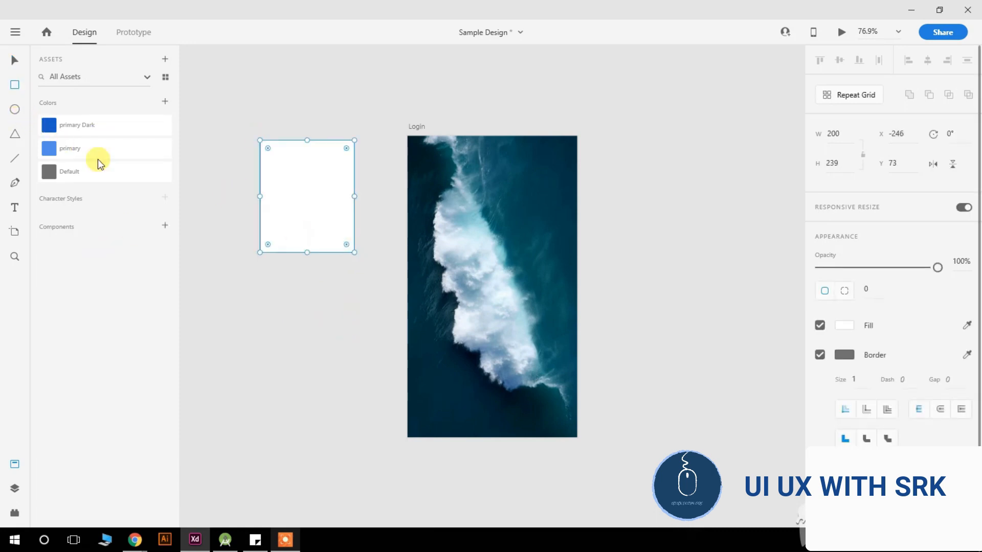
left_click(526, 234)
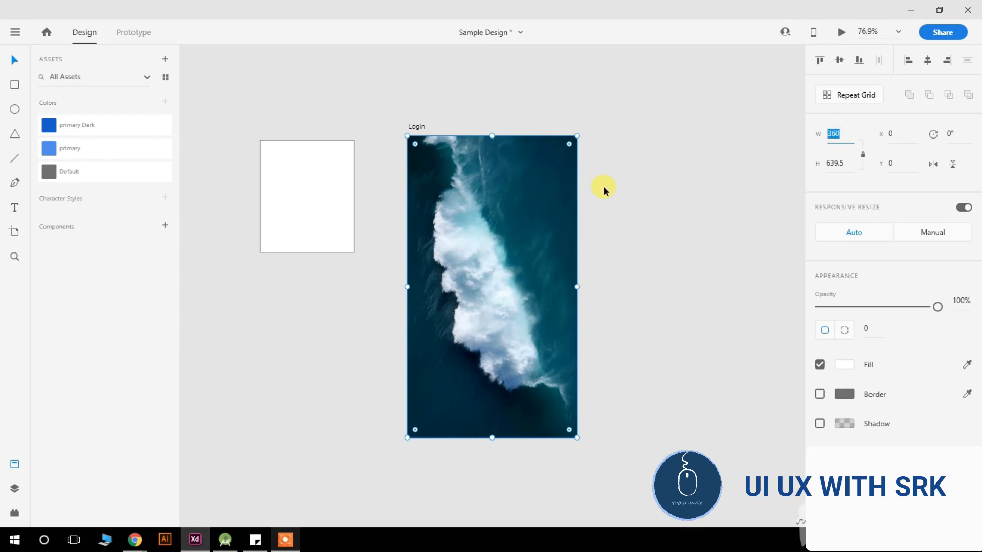
left_click(318, 192)
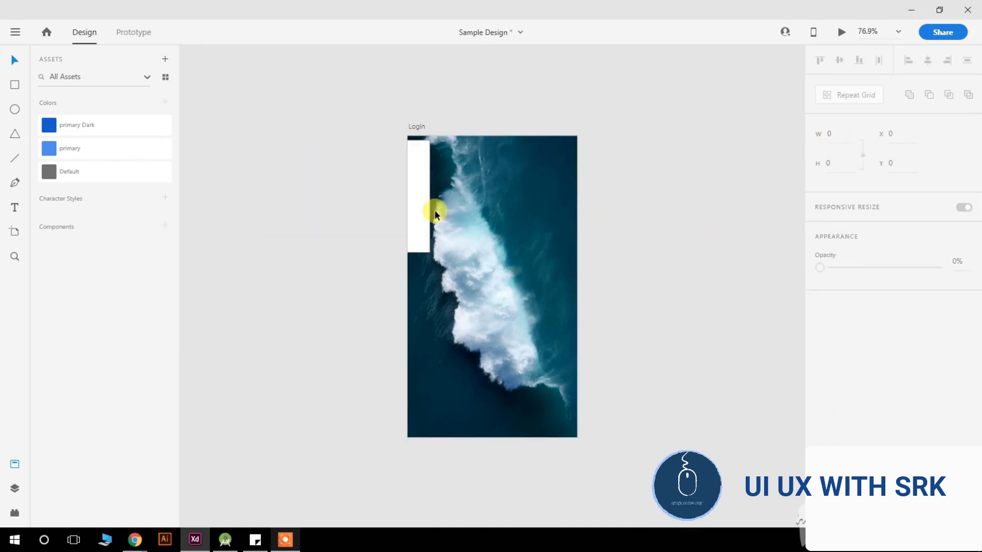
left_click_drag(435, 210, 361, 208)
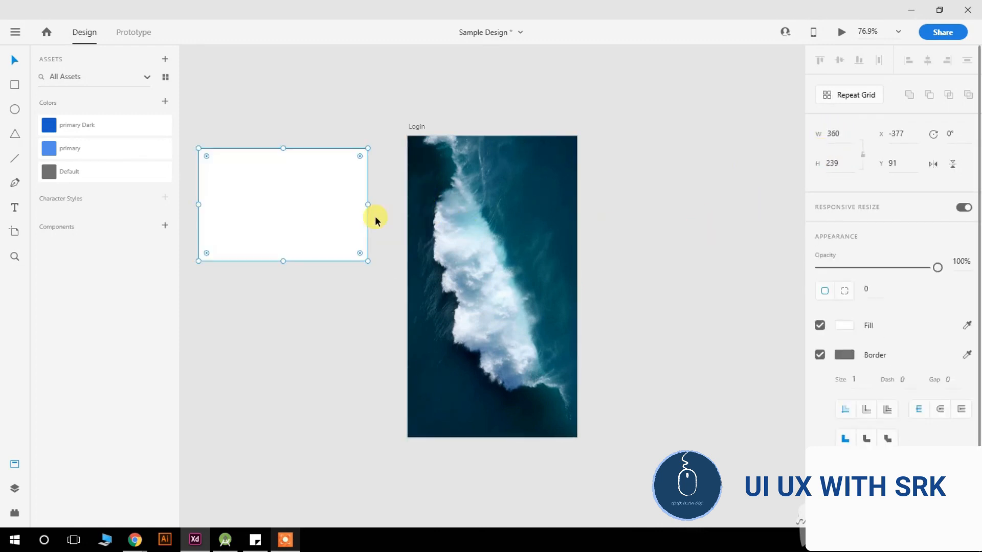
left_click(820, 355)
Set the height of both the wave image and the white rectangle to 640, and move the rectangle to the artboard's right side.
left_click(542, 272)
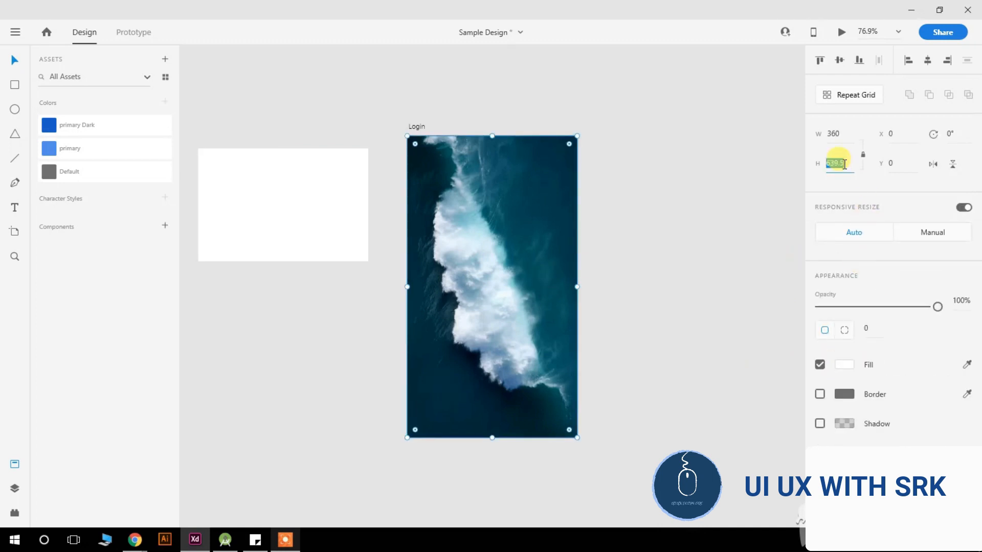
key("Return")
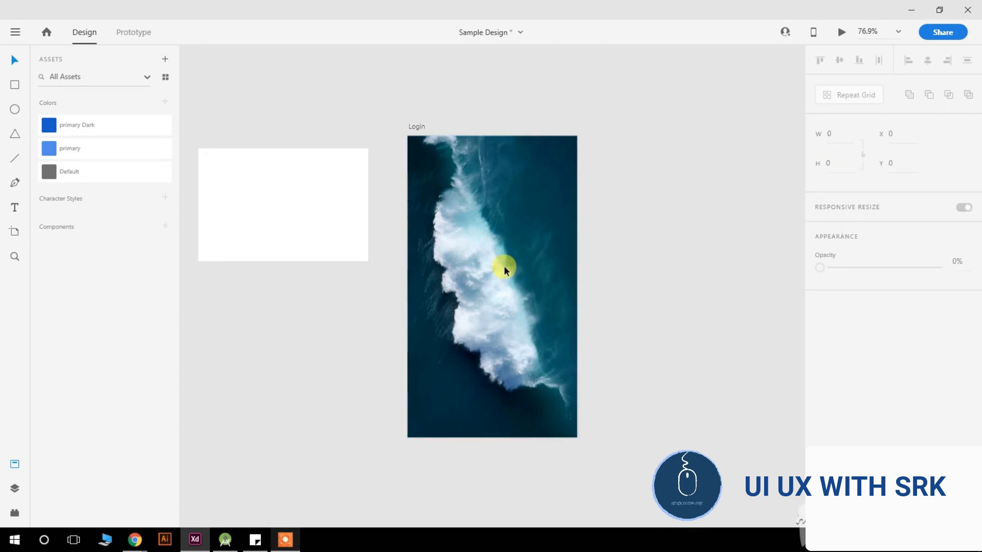
left_click(293, 172)
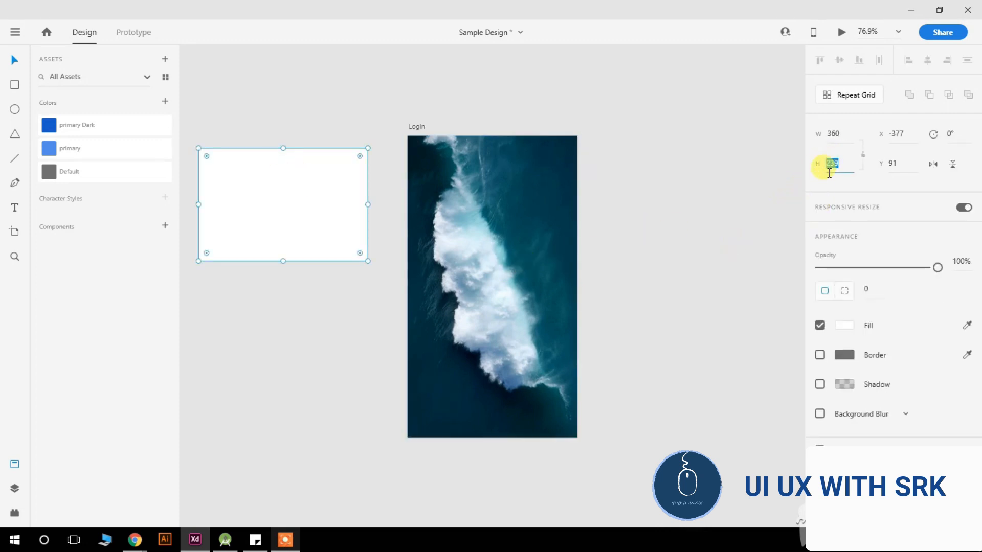
type("640")
left_click(583, 303)
left_click_drag(265, 226, 675, 202)
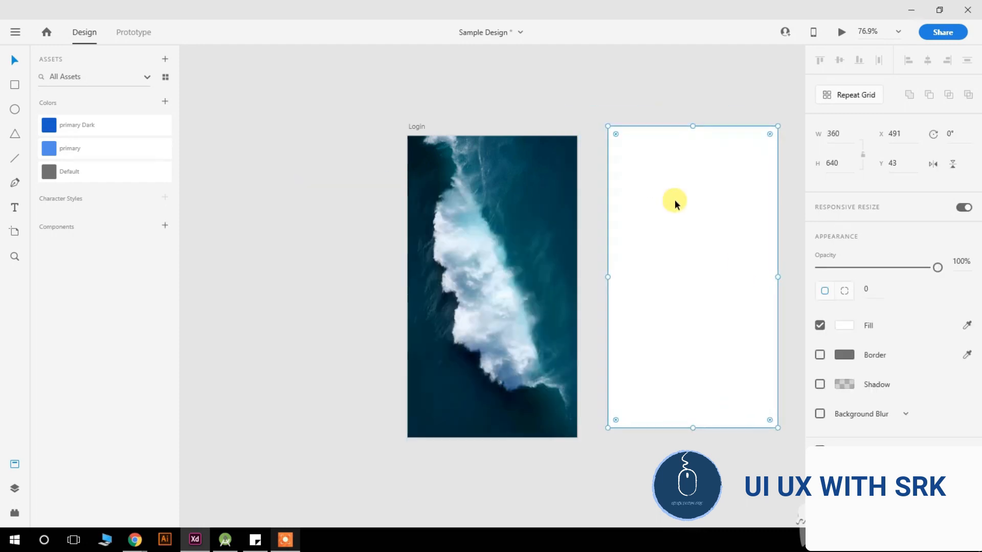
Enlarge the wave image to about 452 × 804 and move it off the artboard to its left.
left_click(553, 206)
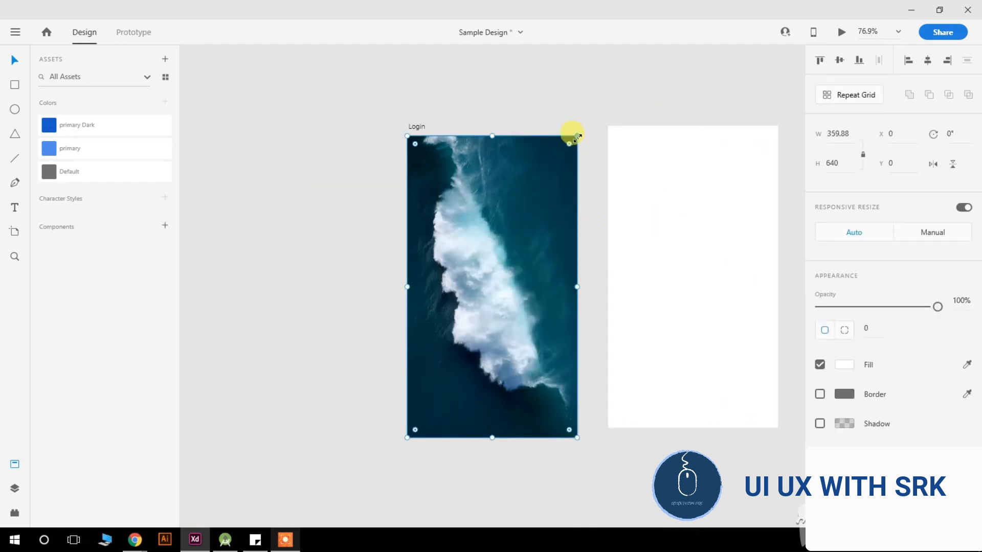
left_click_drag(577, 136, 605, 97)
left_click_drag(507, 227, 274, 215)
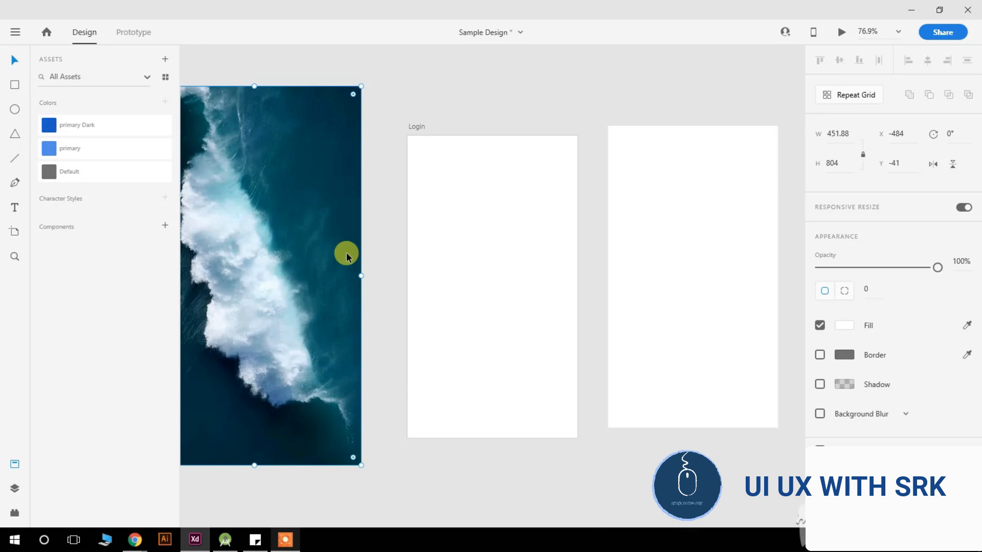
scroll(706, 255, "left", 2)
Place the white rectangle over the wave image, bring it to the front and center it on the image.
left_click_drag(706, 254, 287, 238)
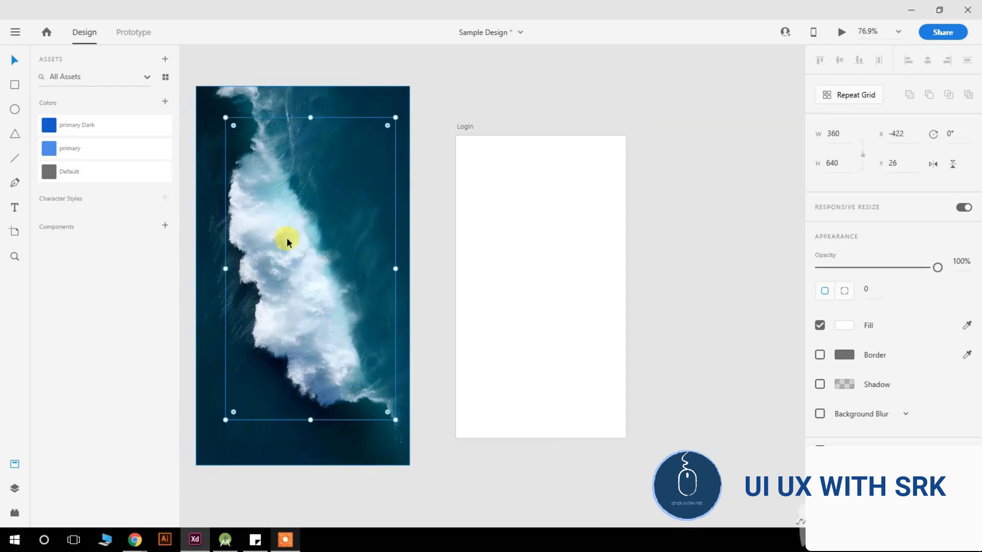
key("ctrl+shift+bracketright")
left_click(447, 287)
scroll(367, 315, "left", 2)
left_click_drag(368, 303, 373, 297)
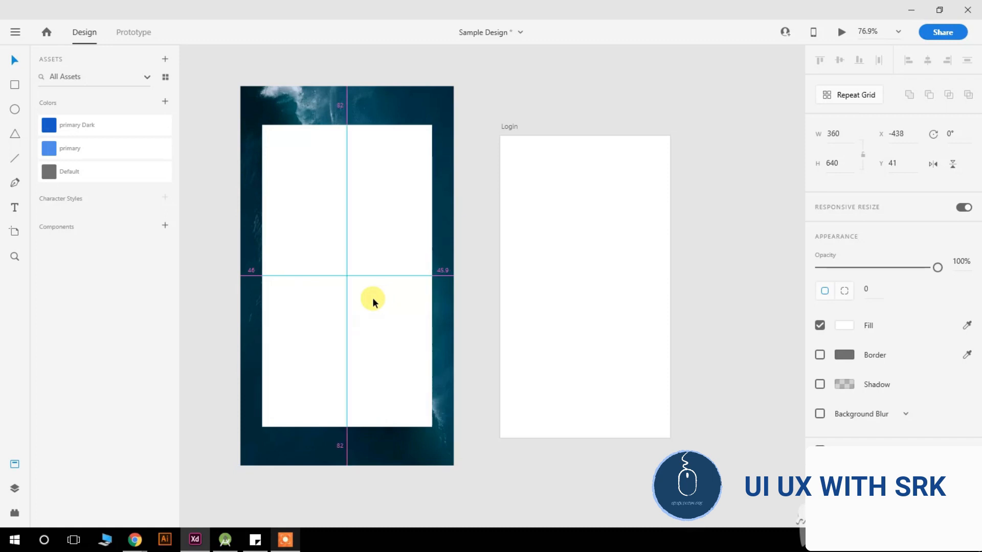
Fill the rectangle with black and lower its opacity to 57%.
left_click(840, 327)
left_click_drag(688, 340, 636, 398)
left_click(781, 148)
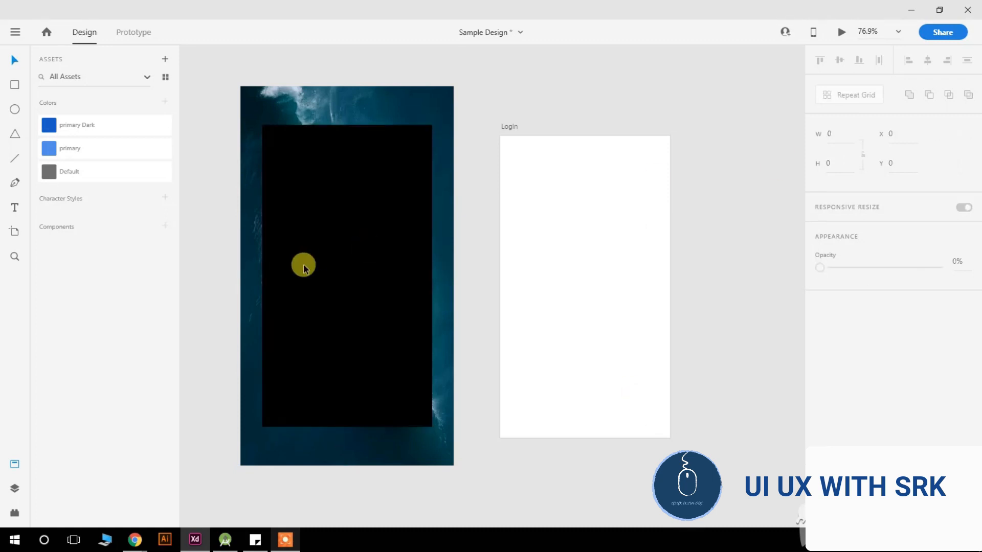
left_click(361, 253)
left_click_drag(888, 266, 819, 268)
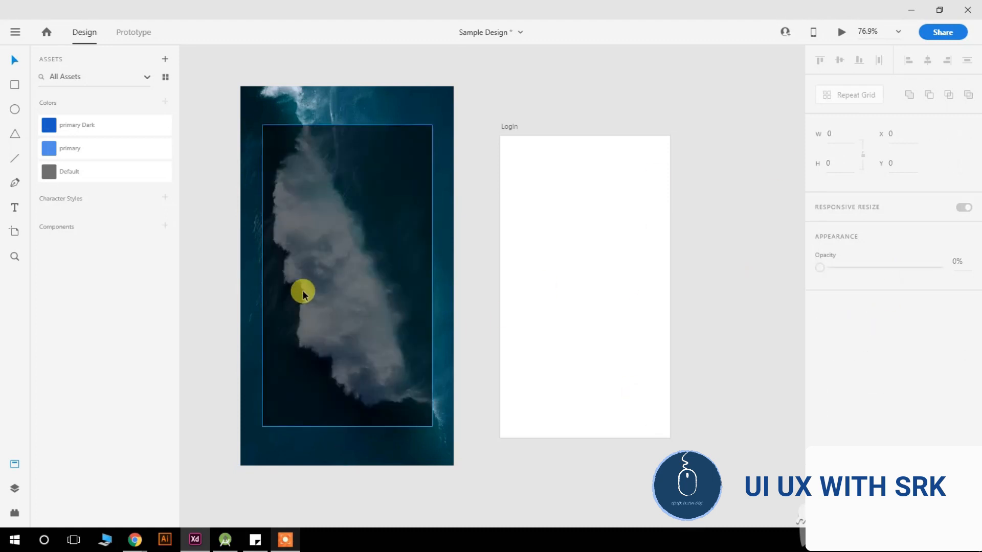
Reposition the dark overlay over the part of the wave image to keep and duplicate the overlay.
left_click(336, 267)
left_click_drag(335, 267, 341, 247)
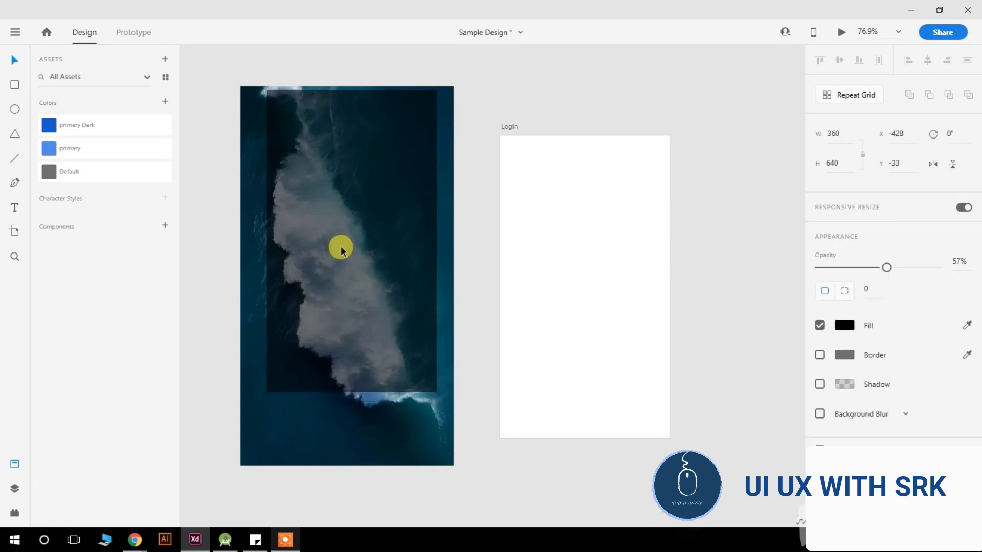
left_click_drag(423, 66, 377, 163)
left_click(486, 200)
left_click(380, 231)
key("ctrl+d")
left_click_drag(358, 225, 583, 261)
left_click(394, 238)
Mask the wave image with one of the 360 × 640 rectangles.
left_click_drag(491, 103, 390, 187)
right_click(391, 186)
left_click(433, 299)
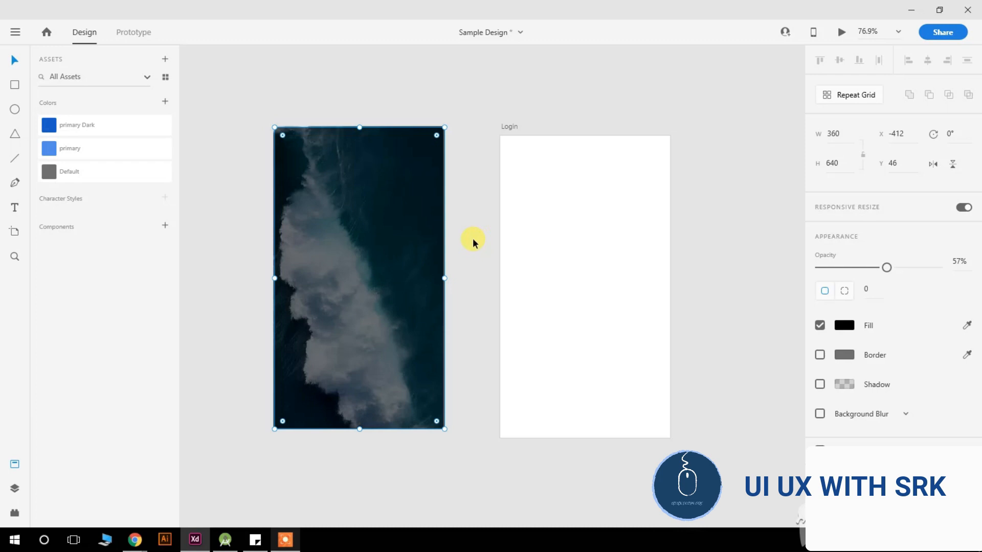
Align the dark overlay with the masked wave image and set the overlay's opacity to 46%.
left_click_drag(406, 232, 405, 231)
mouse_move(886, 268)
left_mouse_down()
mouse_move(902, 267)
mouse_move(874, 267)
left_mouse_up()
left_click(799, 311)
Enter the masked image group and set the mask shape's opacity to 65%.
left_click(404, 235)
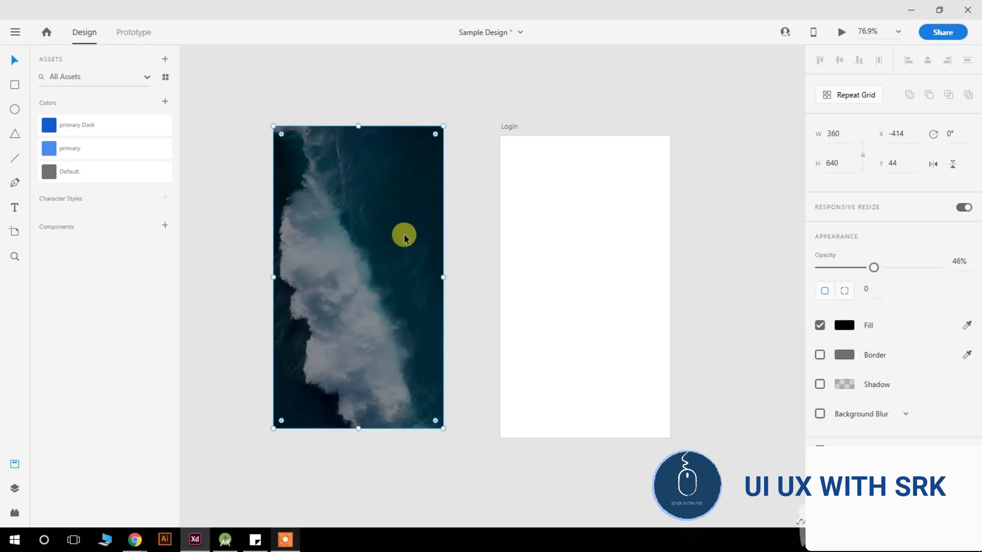
double_click(383, 241)
left_click(896, 268)
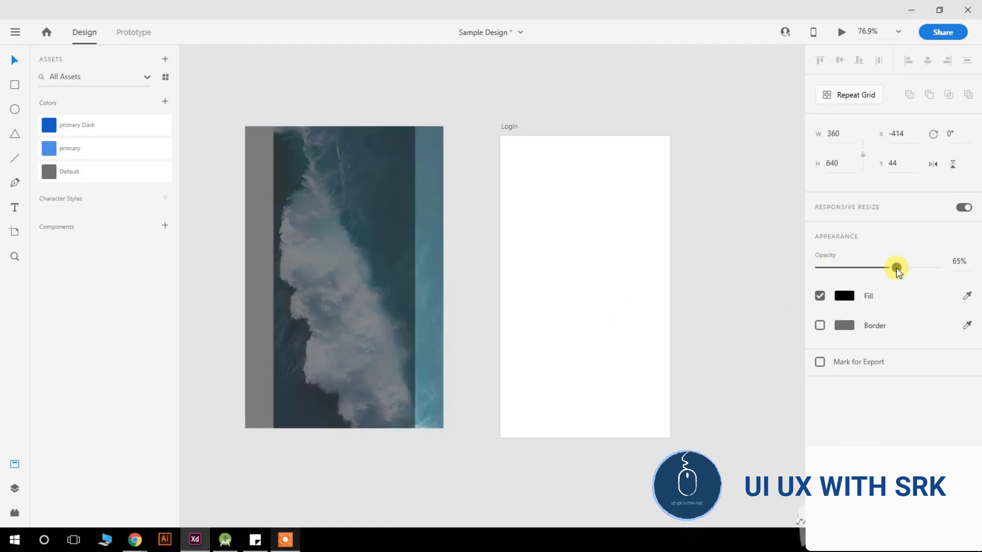
left_click(446, 461)
Nudge the dark overlay to the right until it exactly covers the masked wave image.
left_click(372, 342)
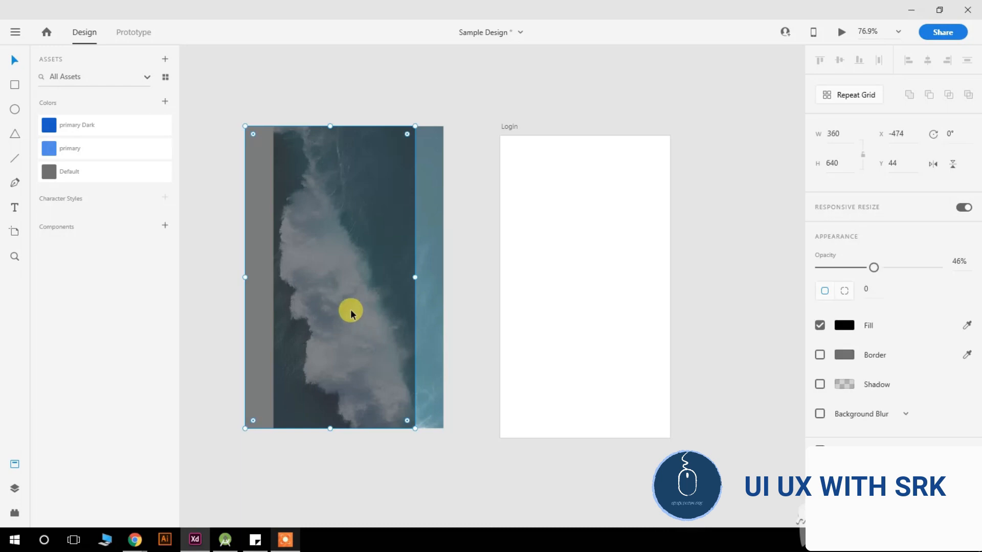
key("shift+Right")
key("shift+Right")
key("shift+Right")
key("shift+Right")
key("shift+Right")
key("shift+Right")
key("shift+Right")
left_click(465, 311)
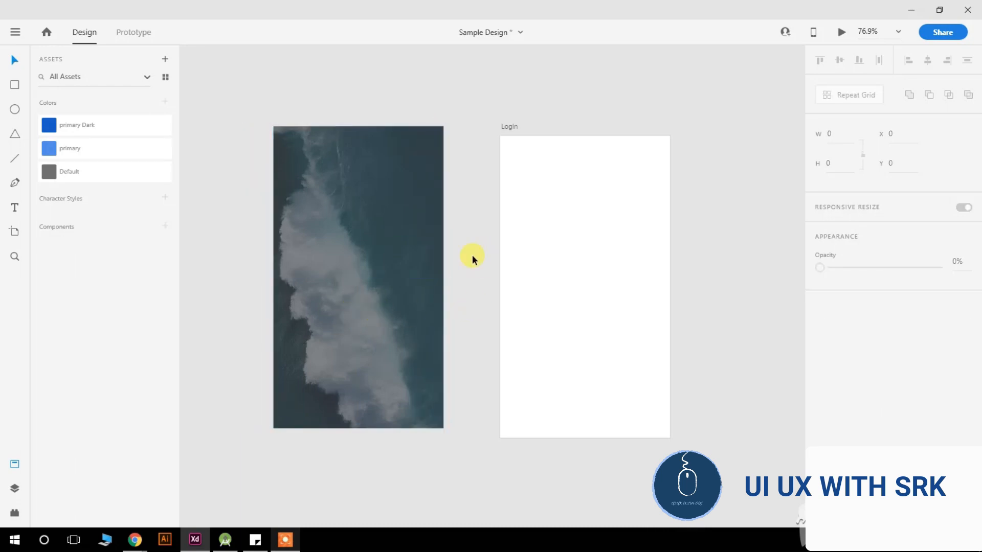
Move the masked wave image with its dark overlay onto the Login artboard so that it fills the artboard.
left_click(351, 328)
key("0")
left_click_drag(426, 298, 577, 302)
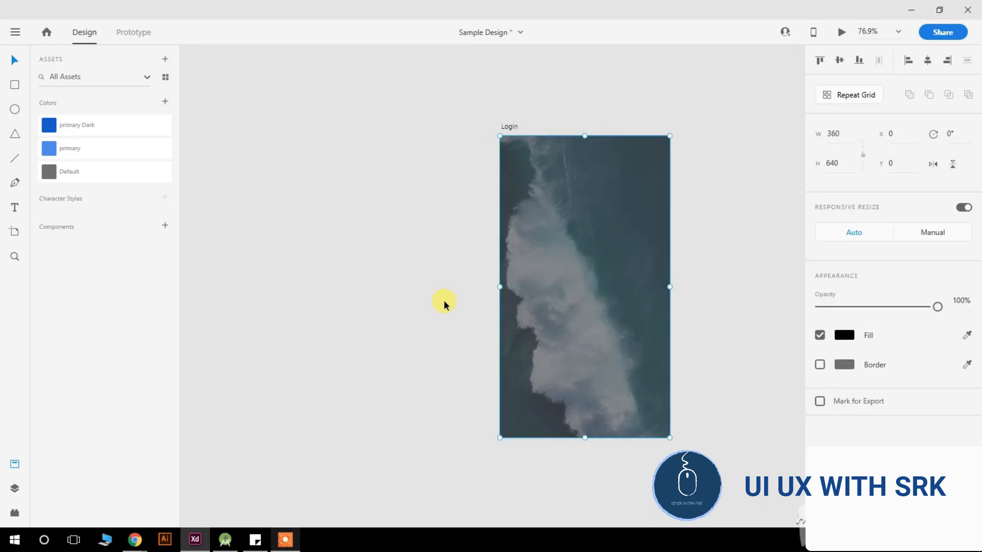
left_click(444, 300)
Add the text LOGIN in the upper part of the Login artboard, at about X 115 and Y 136.
scroll(544, 334, "up", 5)
scroll(565, 307, "down", 3)
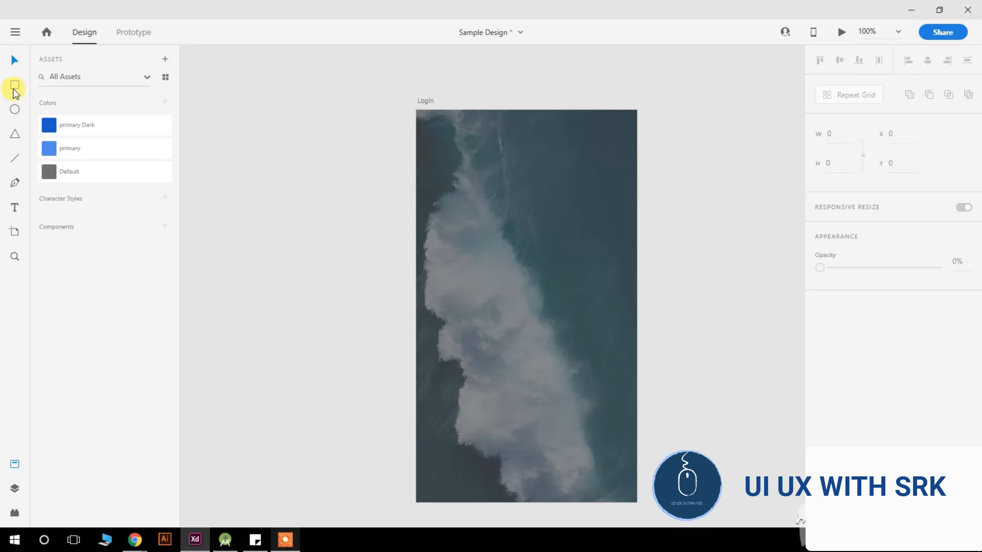
left_click(16, 207)
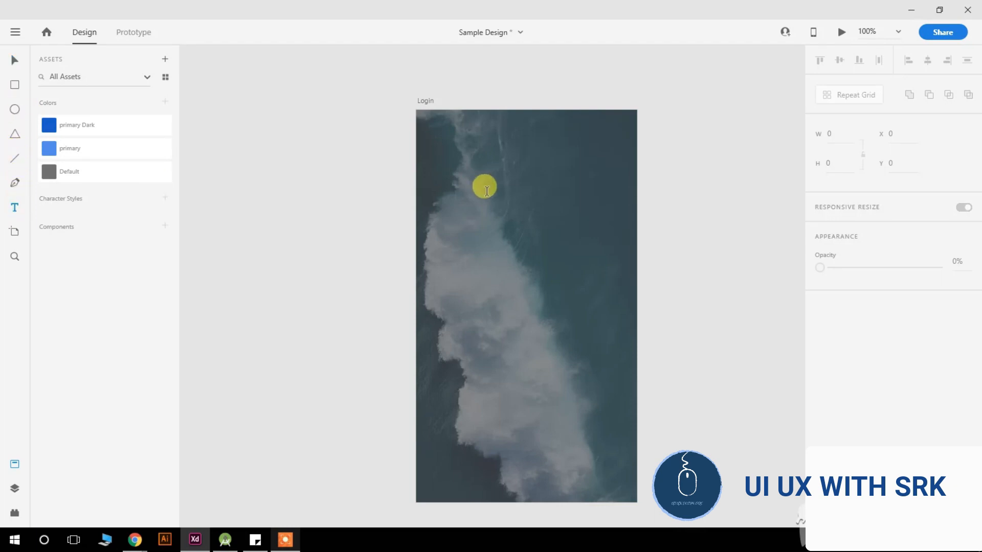
left_click(486, 187)
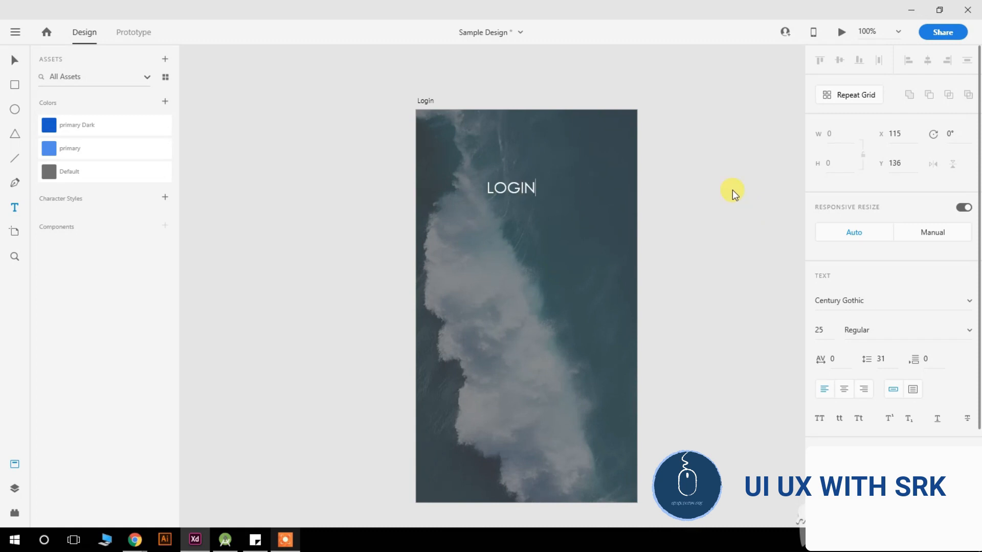
Move the LOGIN heading up and centre it horizontally near the upper edge of the artboard.
left_click(16, 61)
left_click_drag(520, 187, 539, 149)
left_click(690, 191)
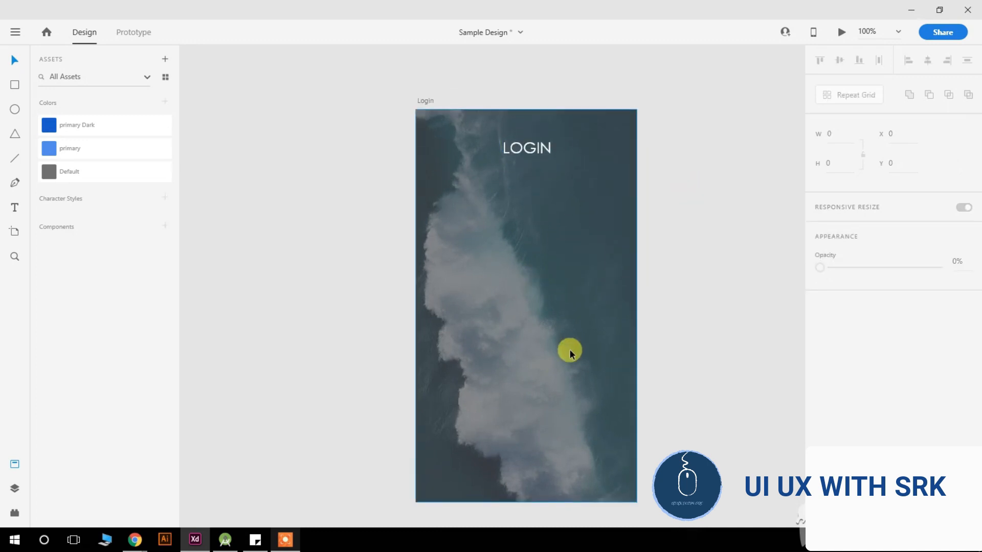
Draw a white rectangle 45 high below the heading, set its width to 250, and place it at X 55, Y 140.
scroll(550, 342, "down", 1)
left_click(15, 85)
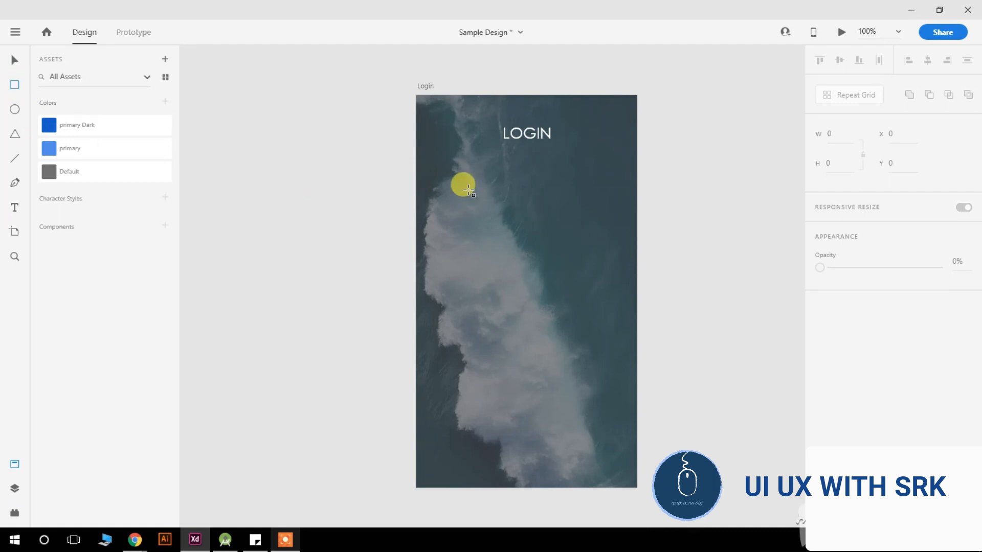
left_click_drag(458, 191, 600, 217)
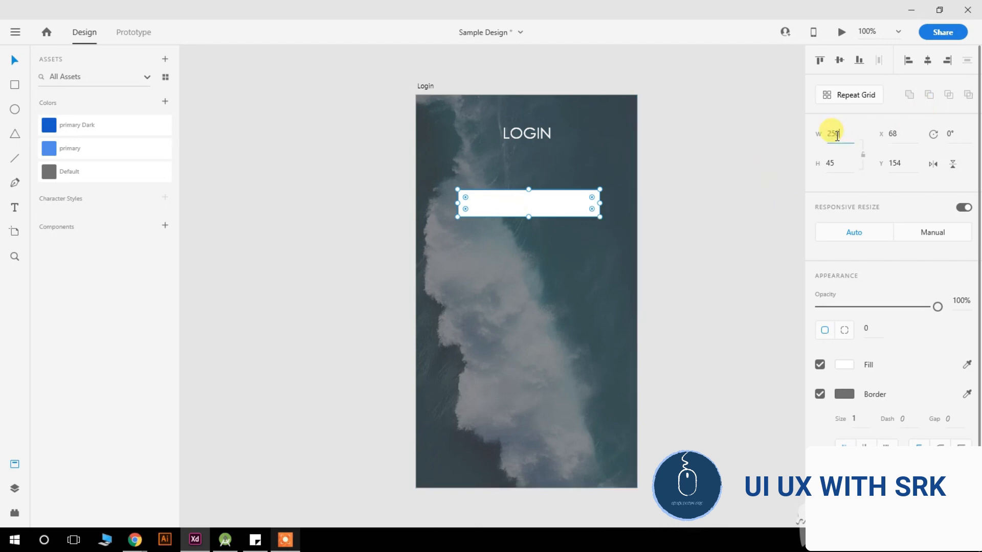
left_click(629, 289)
mouse_move(565, 195)
left_mouse_down()
mouse_move(575, 201)
mouse_move(565, 198)
left_mouse_up()
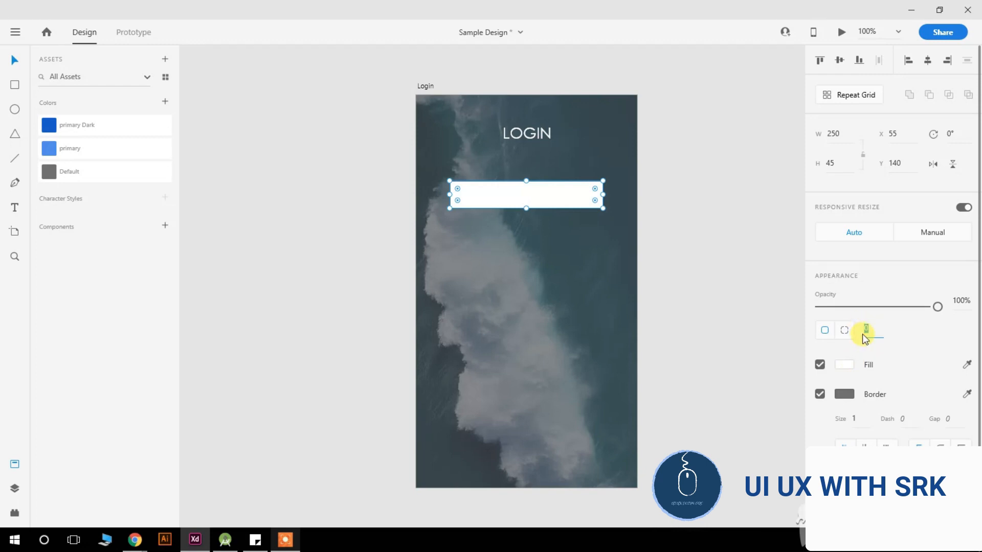
Set the white rectangle's corner radius to 10 and its height to 50.
key("Return")
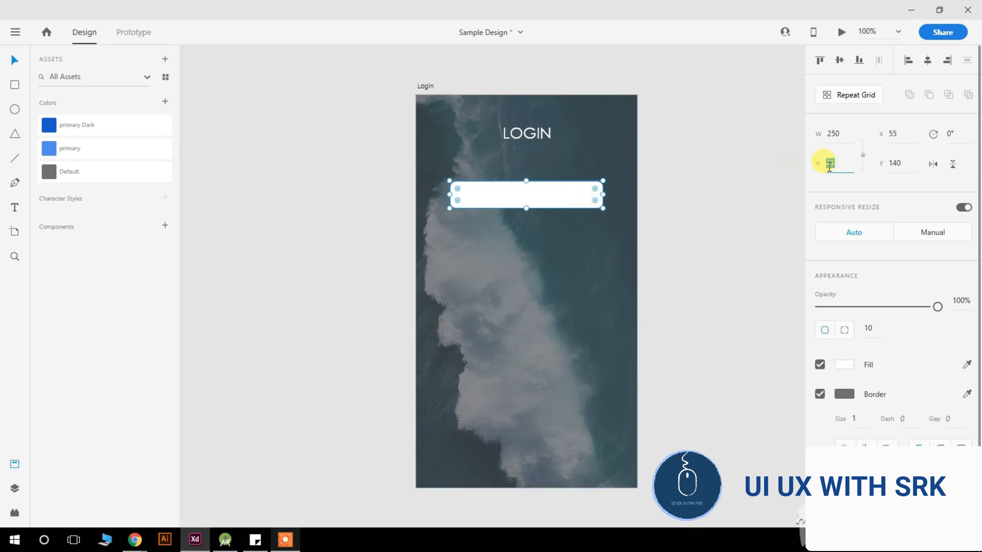
left_click(733, 212)
left_click(569, 205)
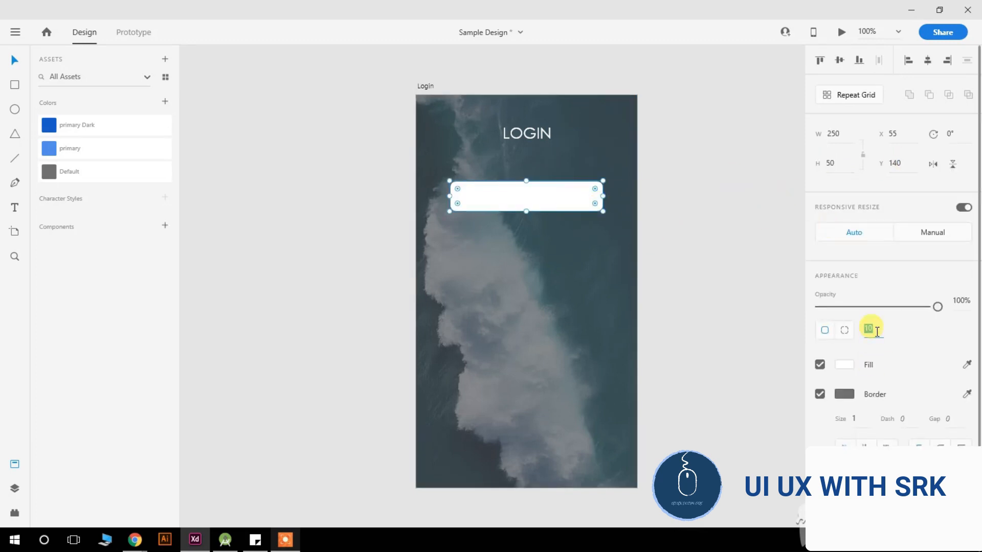
Try a corner radius of 25 on the white rectangle and set it back to 10.
type("25")
left_click(674, 279)
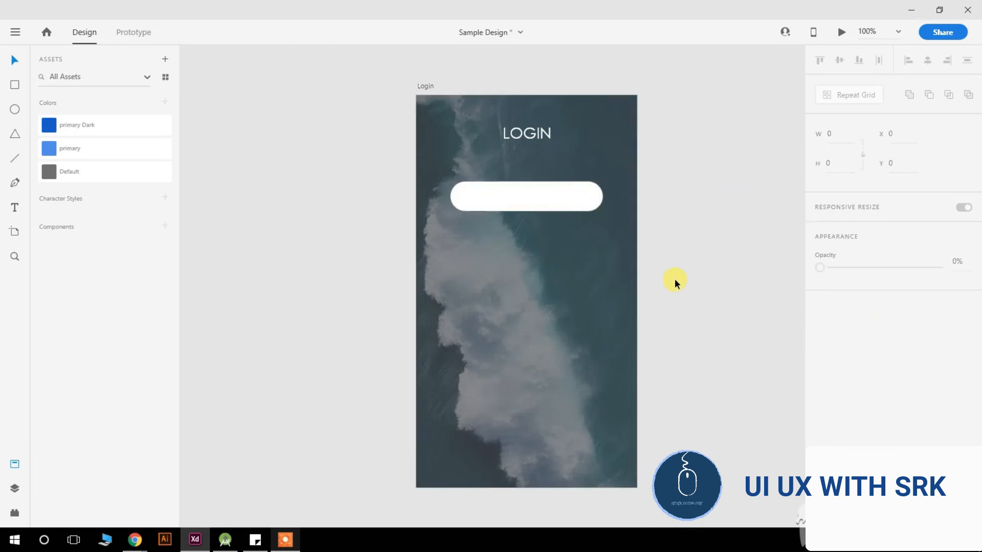
left_click(530, 208)
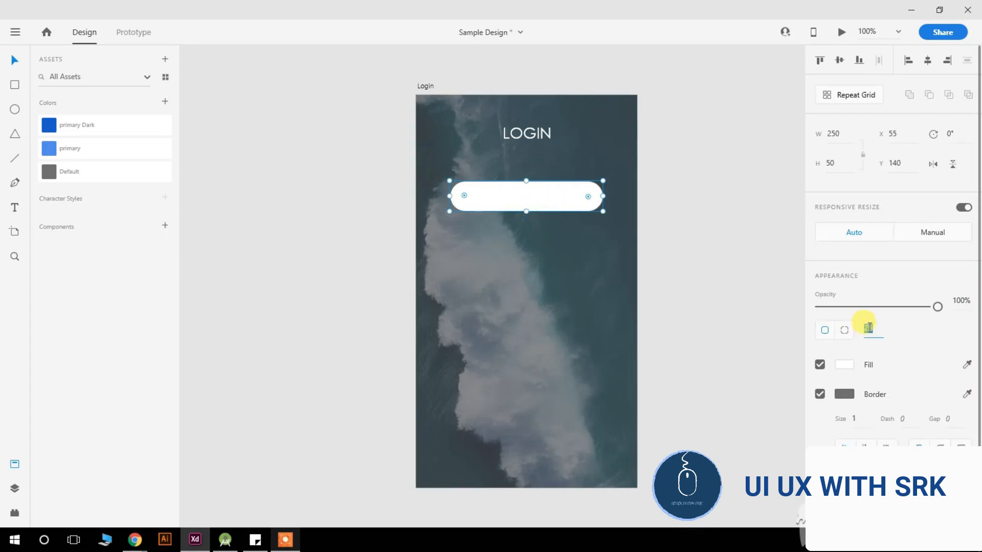
type("10")
left_click(699, 275)
left_click(572, 197)
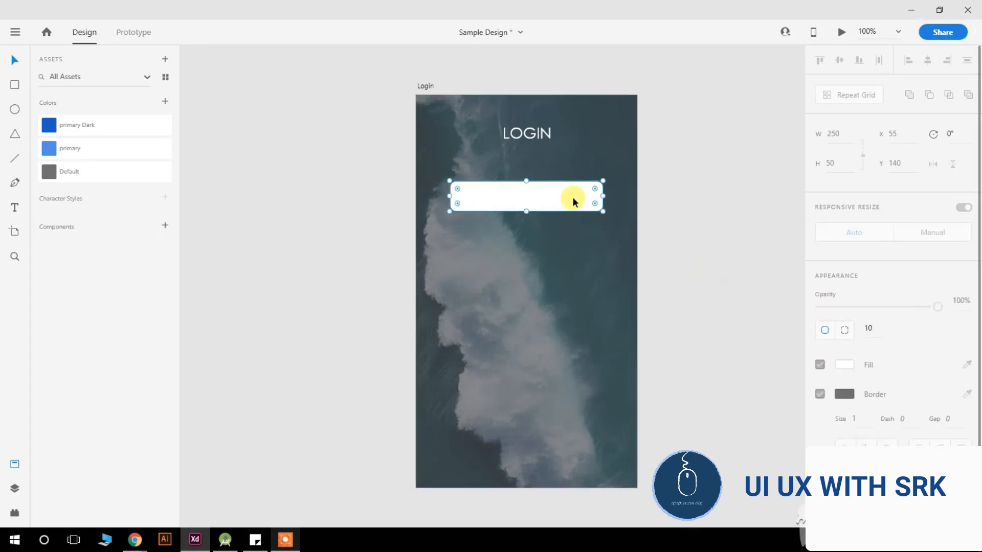
Duplicate the rounded rectangle below the original and shift both down so the upper one sits at Y 221.
left_click(711, 229)
left_click(548, 205)
left_click_drag(548, 205, 547, 257)
left_click(544, 194)
left_click(535, 248, "shift")
left_click_drag(542, 197, 538, 249)
left_click(772, 252)
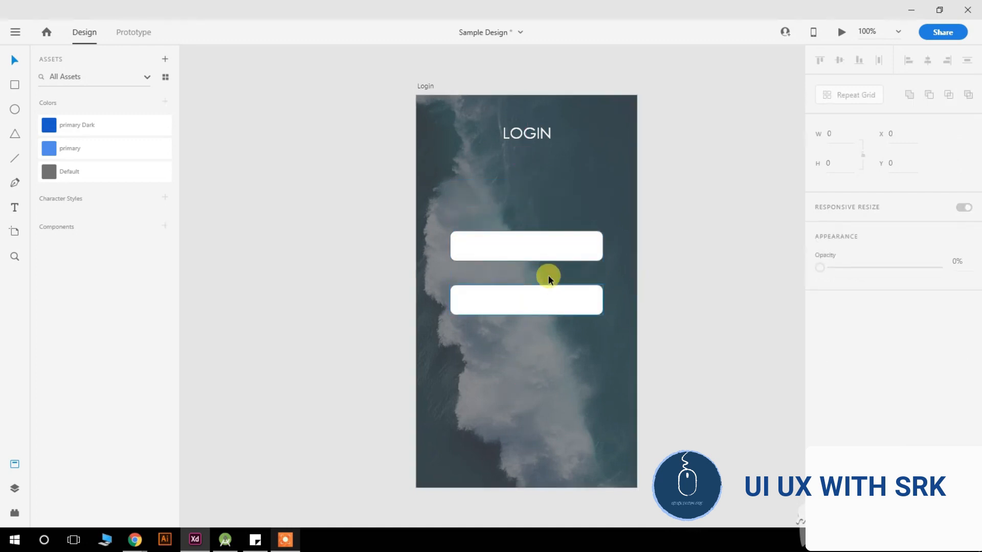
Fill both rounded rectangles with black #000000.
scroll(534, 293, "down", 1)
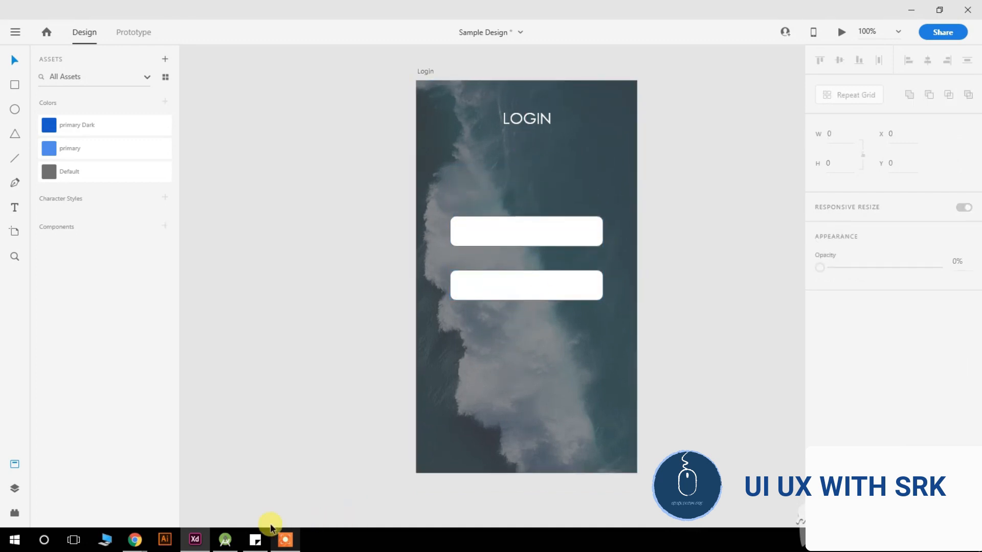
left_click(572, 241)
left_click(538, 289, "shift")
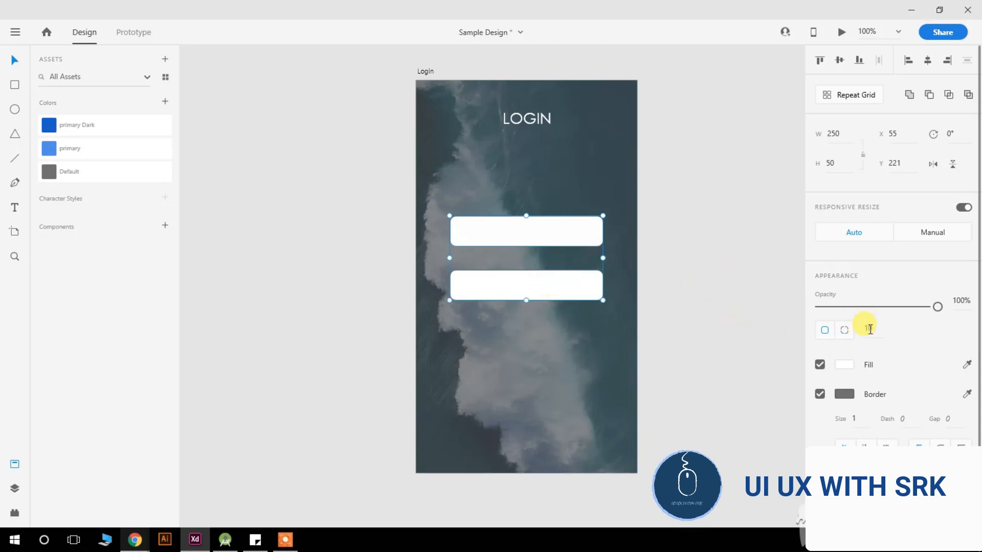
left_click(851, 366)
left_click_drag(682, 310, 633, 407)
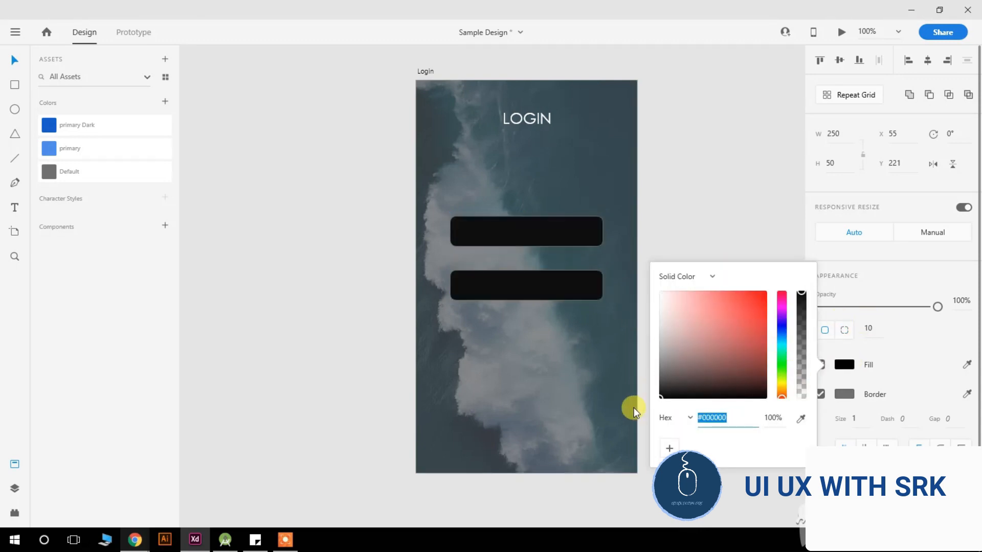
Remove the border from both rounded rectangles and set their fill to grey #A8A8A8.
left_click(588, 241)
left_click(567, 287, "shift")
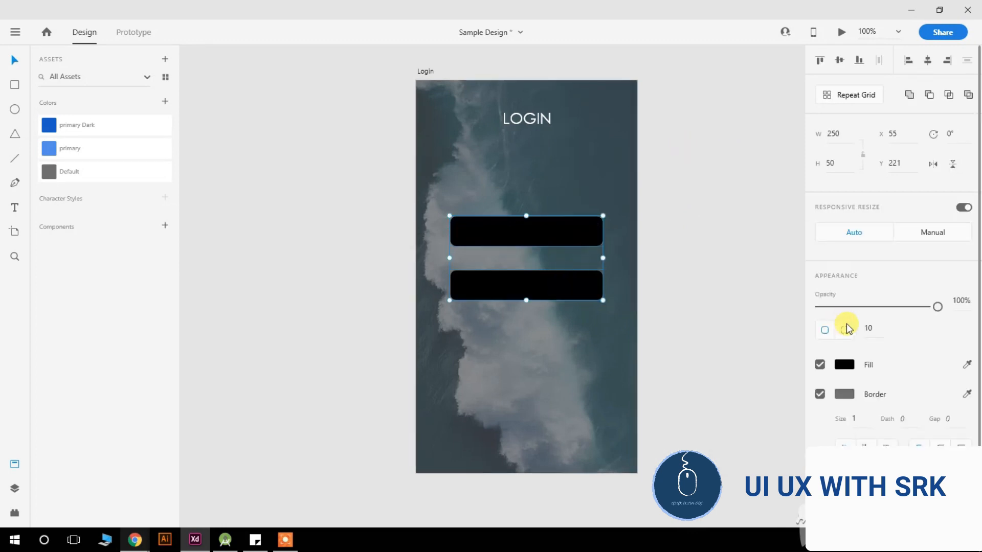
left_click(820, 395)
left_click(844, 364)
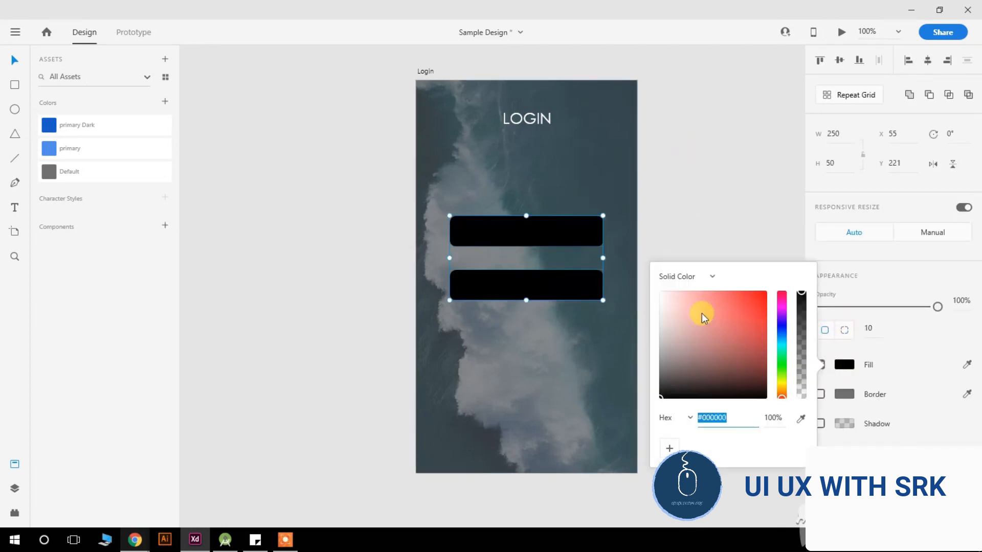
left_click_drag(704, 314, 665, 324)
left_click(680, 240)
Reduce the opacity of both rounded rectangles to 55%.
left_click(546, 220)
left_click(547, 281, "shift")
mouse_move(901, 308)
left_mouse_down()
mouse_move(872, 308)
mouse_move(888, 306)
left_mouse_up()
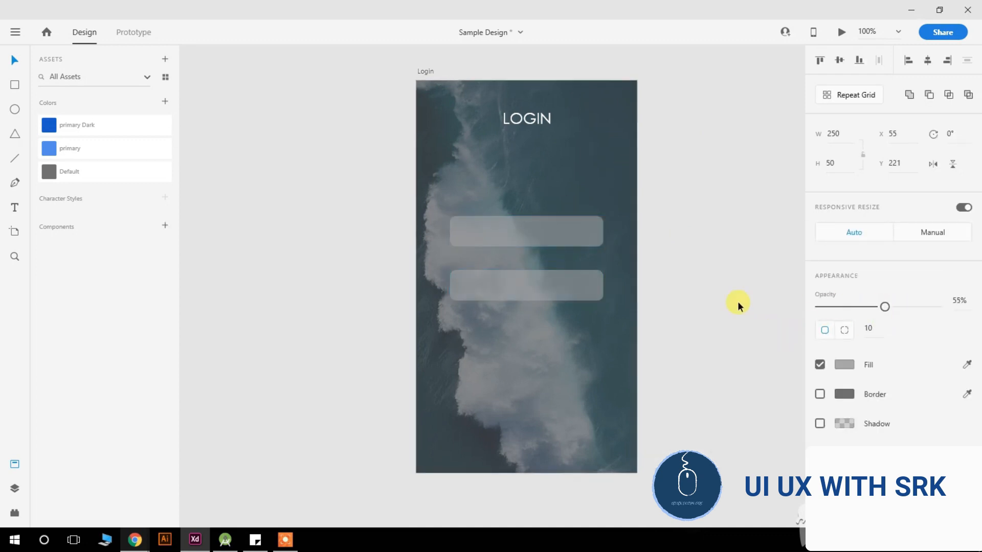
Move both fields up so the upper one sits at Y 208, and narrow the gap by raising the lower one.
left_click_drag(549, 253, 554, 227)
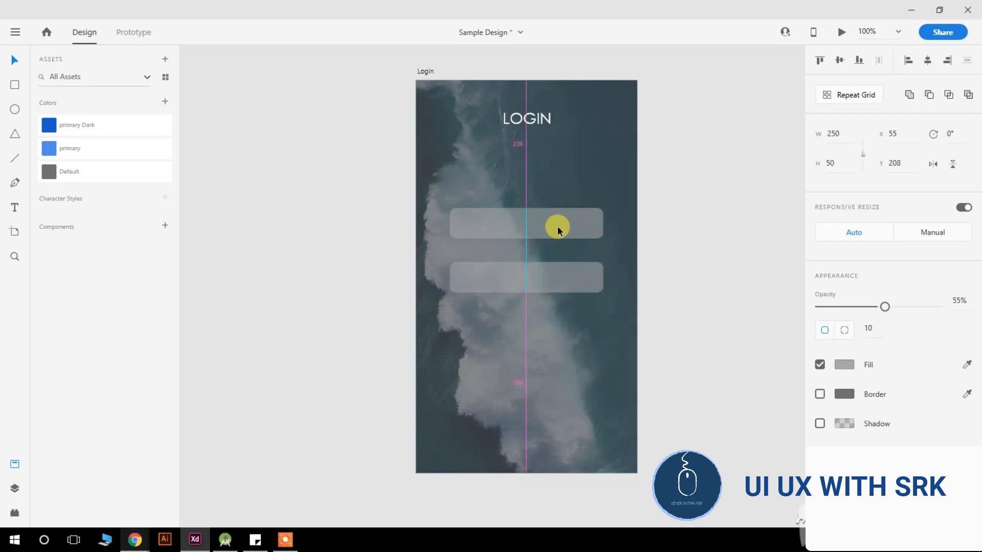
left_click(684, 286)
left_click_drag(550, 281, 553, 276)
left_click(680, 302)
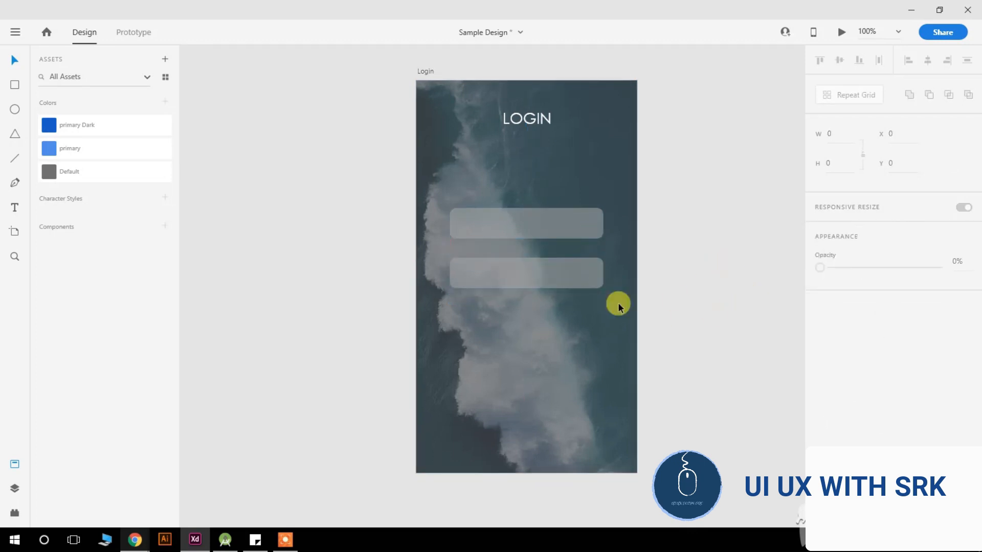
Change the fill of both field rectangles to a slightly lighter grey.
left_click(572, 268)
left_click(561, 226, "shift")
left_click(844, 365)
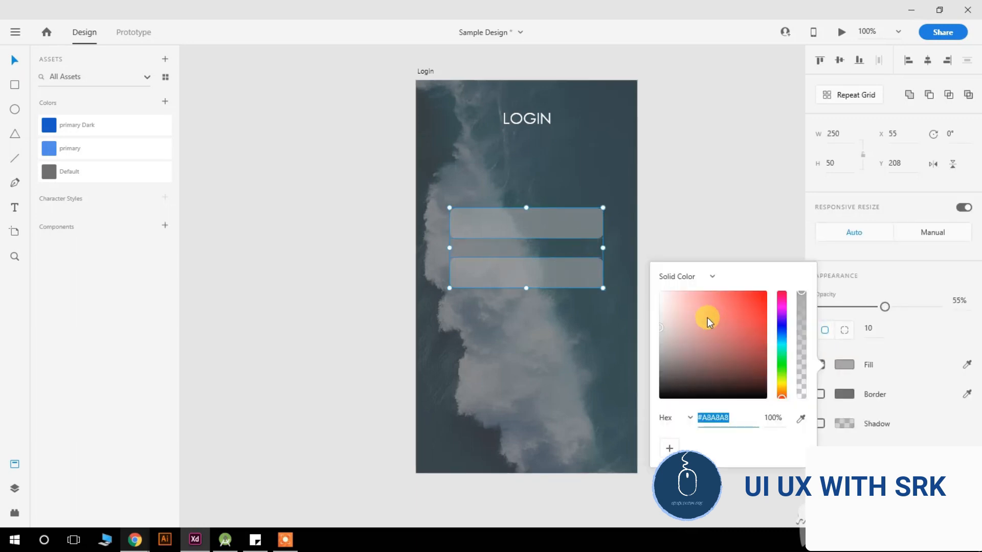
left_click_drag(668, 319, 659, 316)
left_click(644, 287)
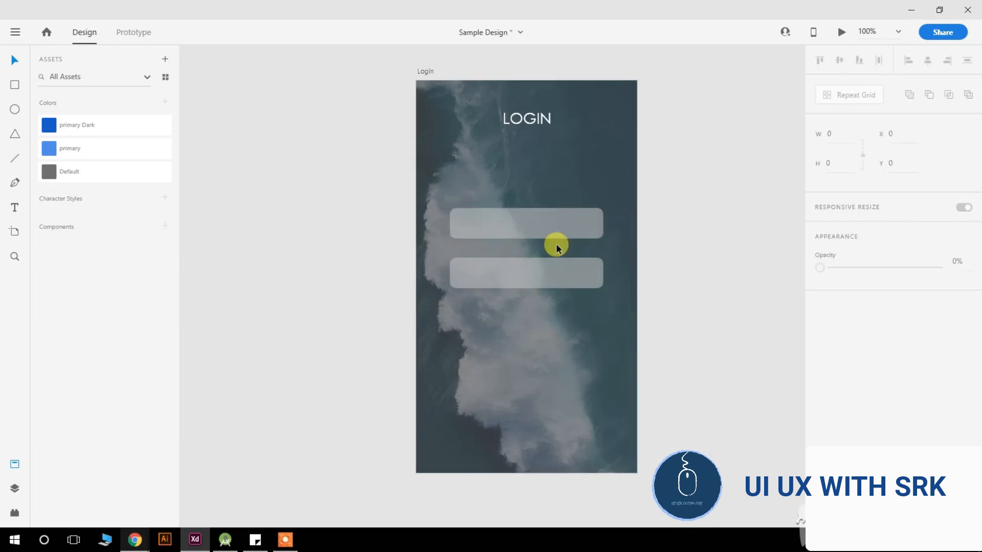
Duplicate the lower field below it at Y 393 and set the copy's opacity to 100%.
left_click_drag(564, 283, 555, 341)
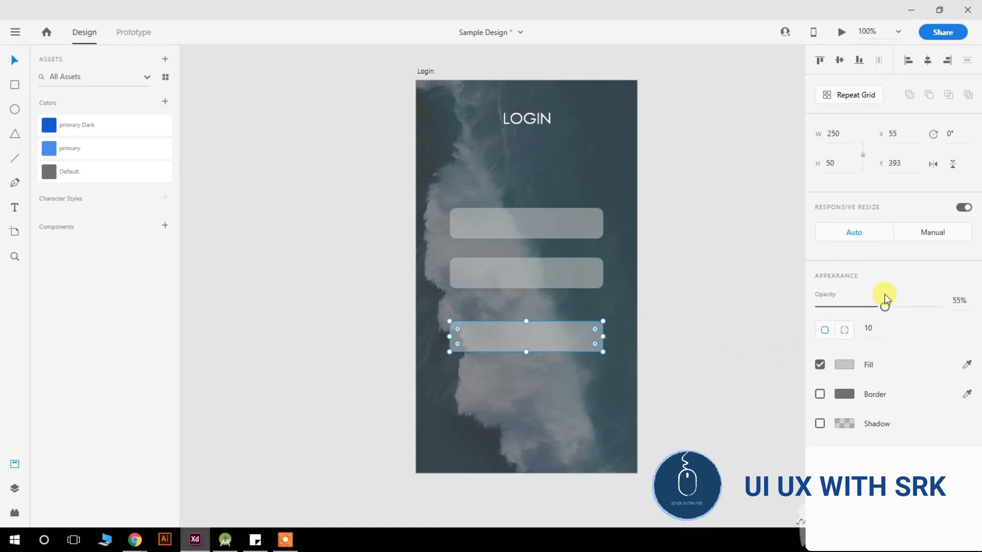
left_click_drag(885, 297, 946, 303)
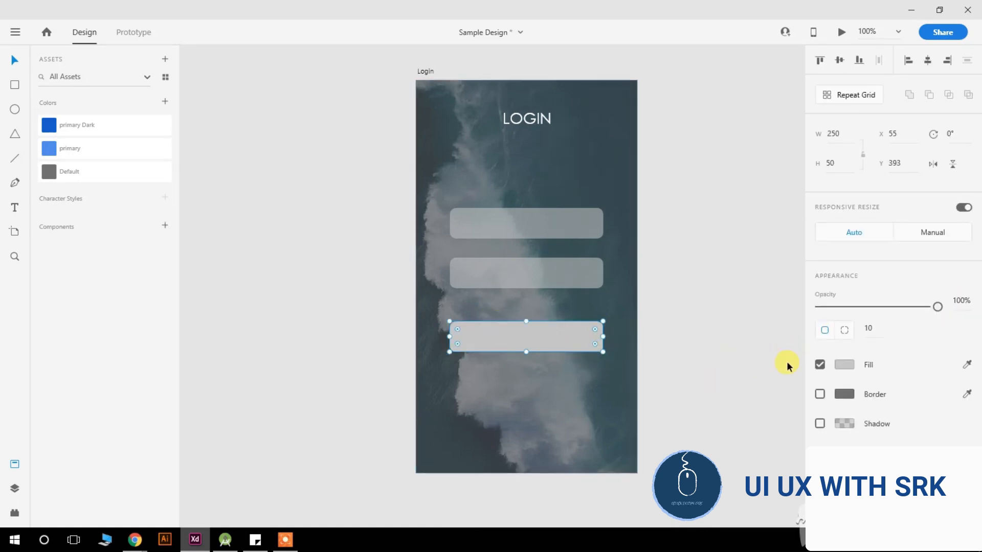
Fill the third rectangle with a slightly softened bright red.
left_click(845, 365)
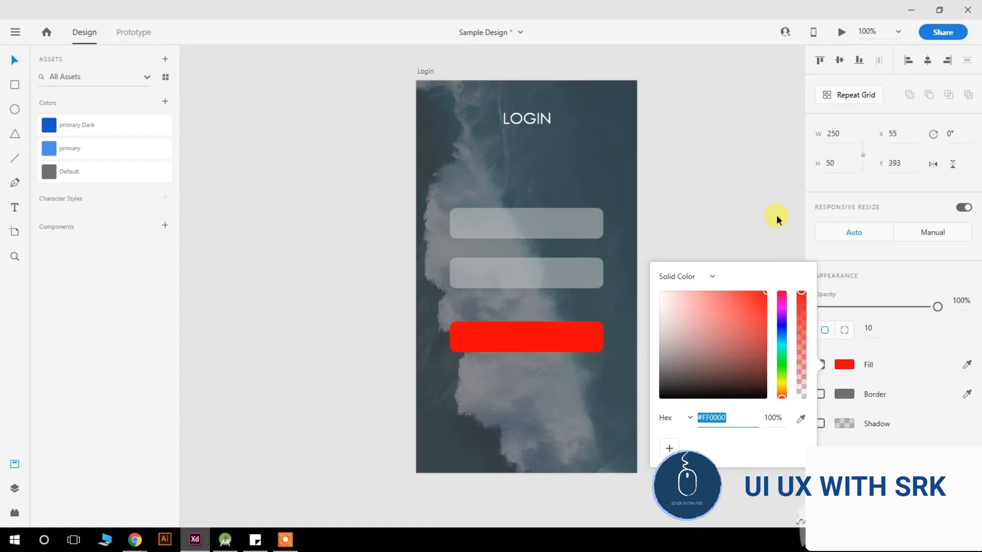
left_click(778, 216)
left_click(844, 365)
left_click_drag(758, 291, 754, 296)
left_click(544, 349)
left_click(572, 333)
left_click(695, 321)
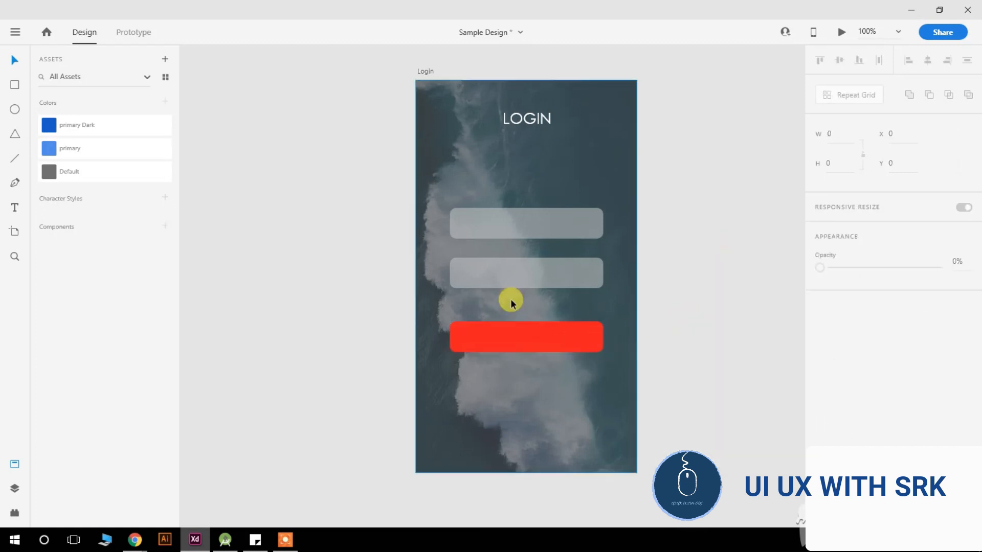
Duplicate the LOGIN heading into the upper field at X 77 as a Username label in font size 16.
left_click(523, 125)
left_click_drag(525, 129, 503, 226)
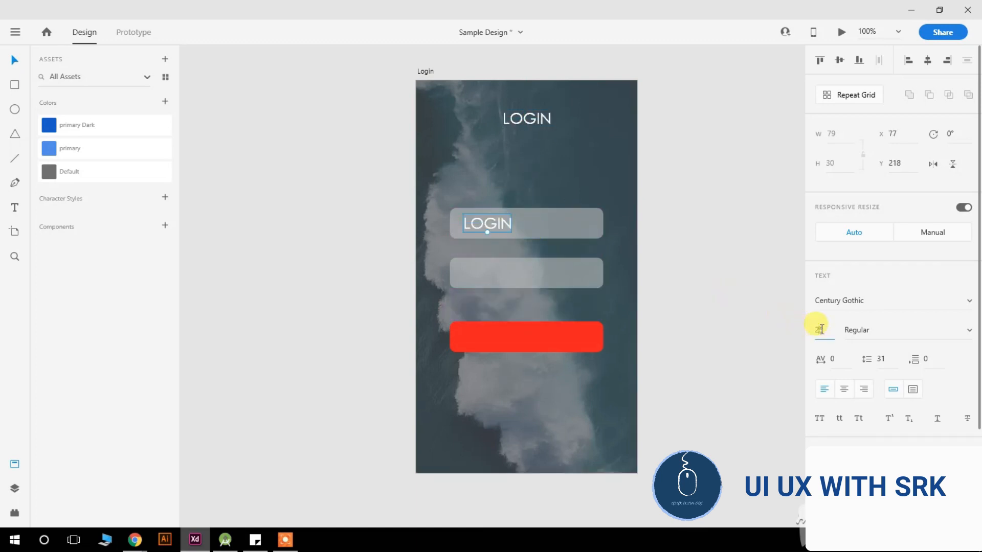
type("17")
key("Return")
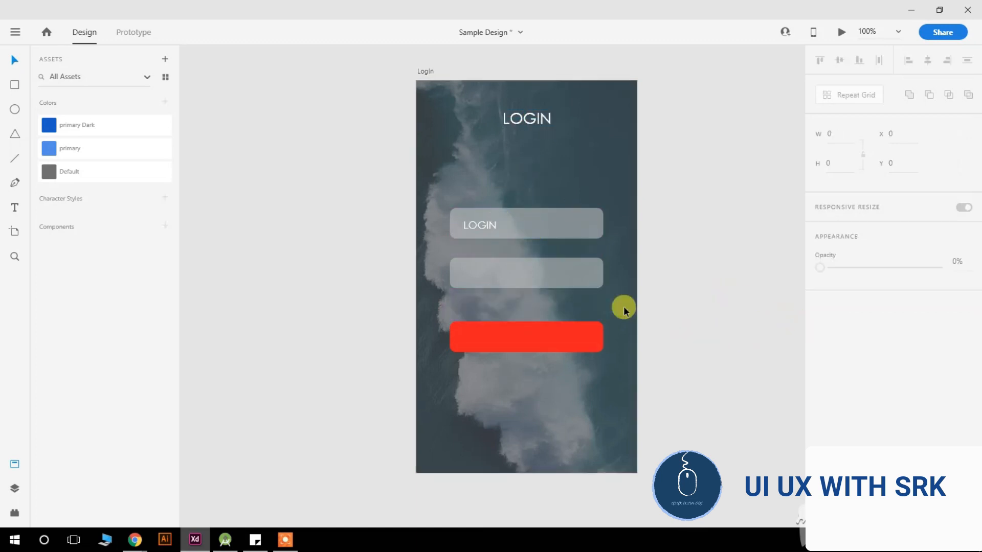
type("16")
key("Return")
double_click(491, 225)
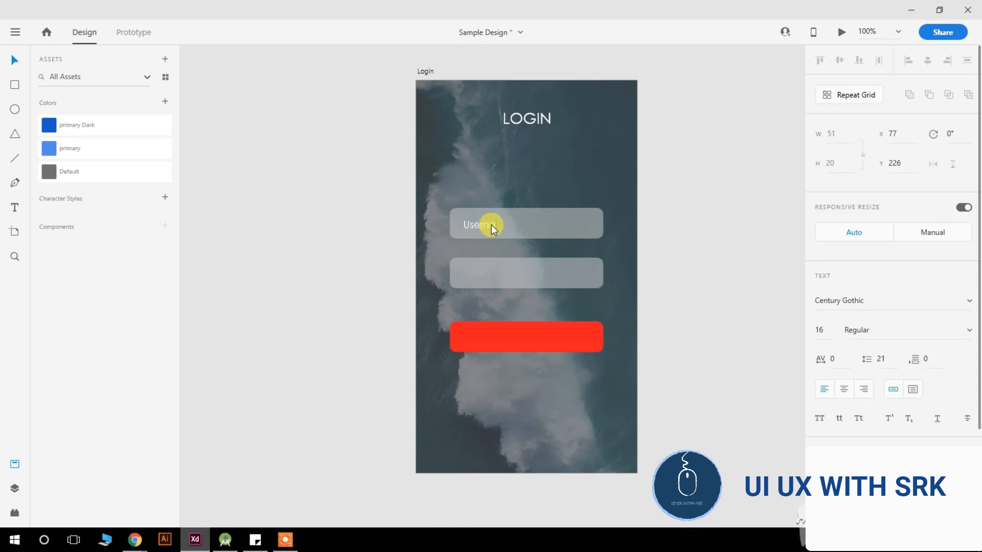
key("Escape")
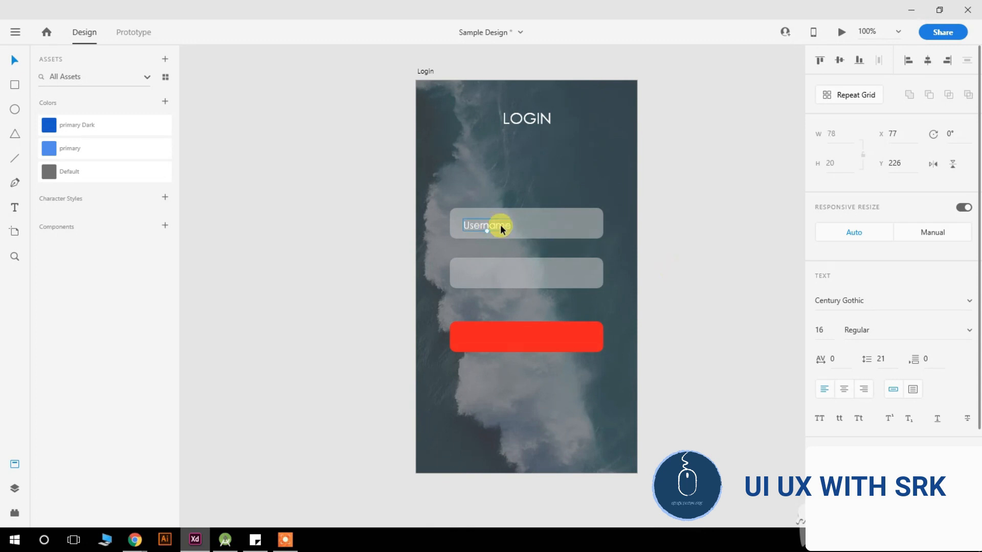
Duplicate the Username label into the lower field and change the copy's text to Password.
left_click_drag(500, 226, 505, 277)
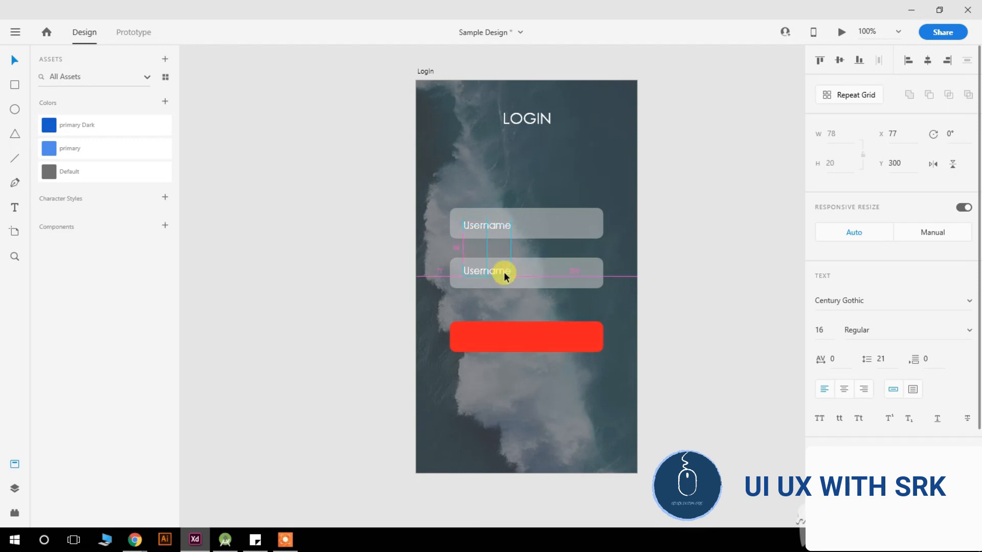
double_click(505, 276)
type("Password")
key("Escape")
Move the Username and Password labels together to the right, to X 94.
left_click(494, 226, "shift")
left_click_drag(496, 276, 505, 276)
left_click(672, 276)
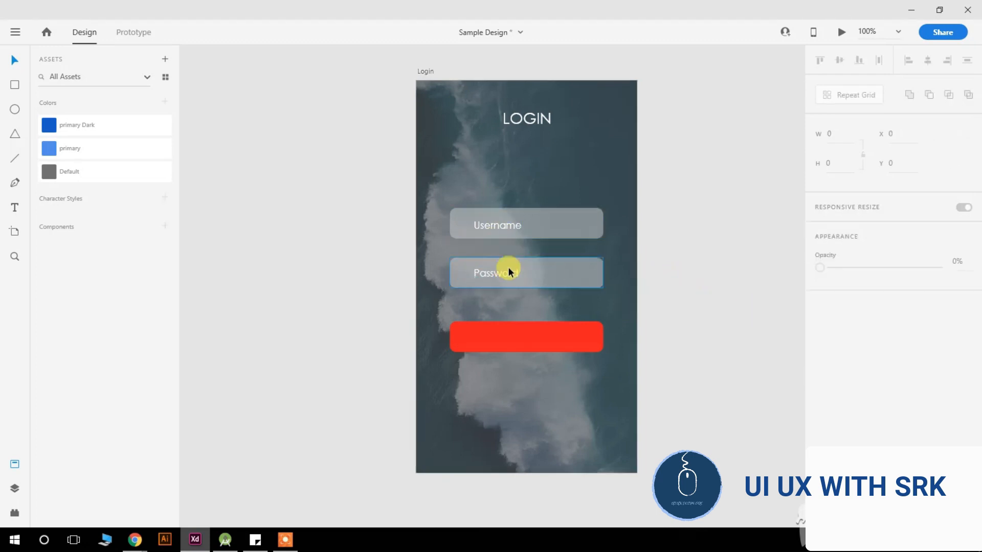
Duplicate the Password label onto the red button and centre the copy on it.
left_click(493, 274)
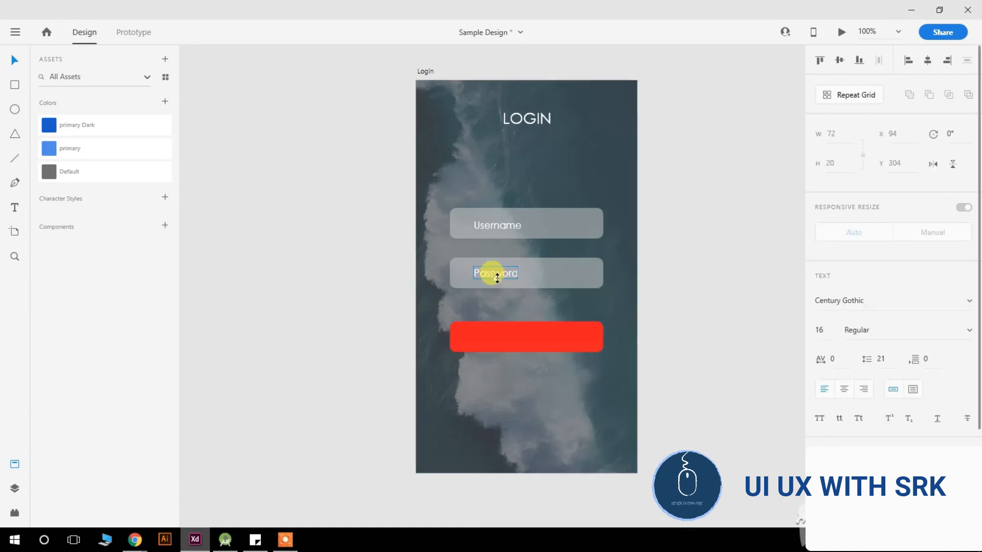
left_click_drag(493, 274, 539, 339)
left_click(568, 333, "shift")
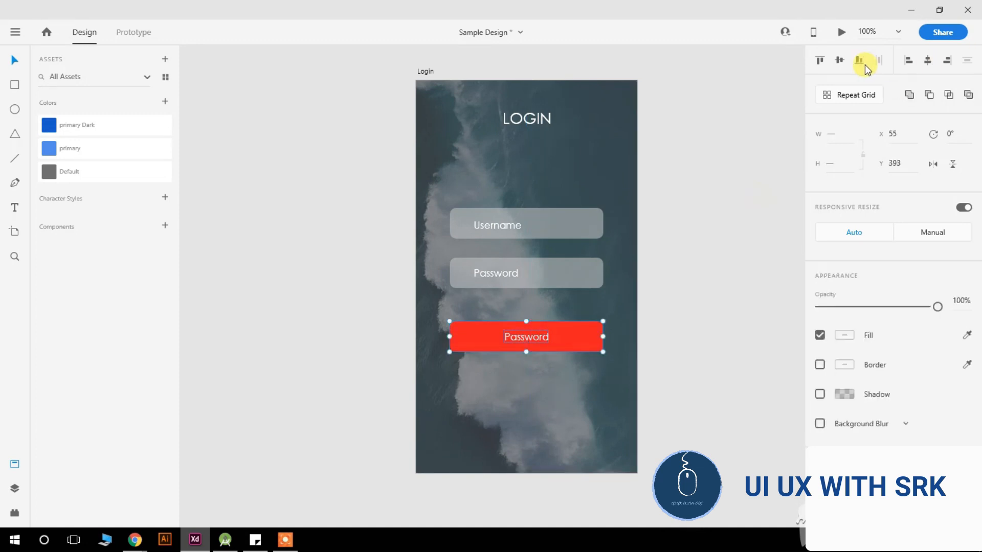
left_click(553, 341)
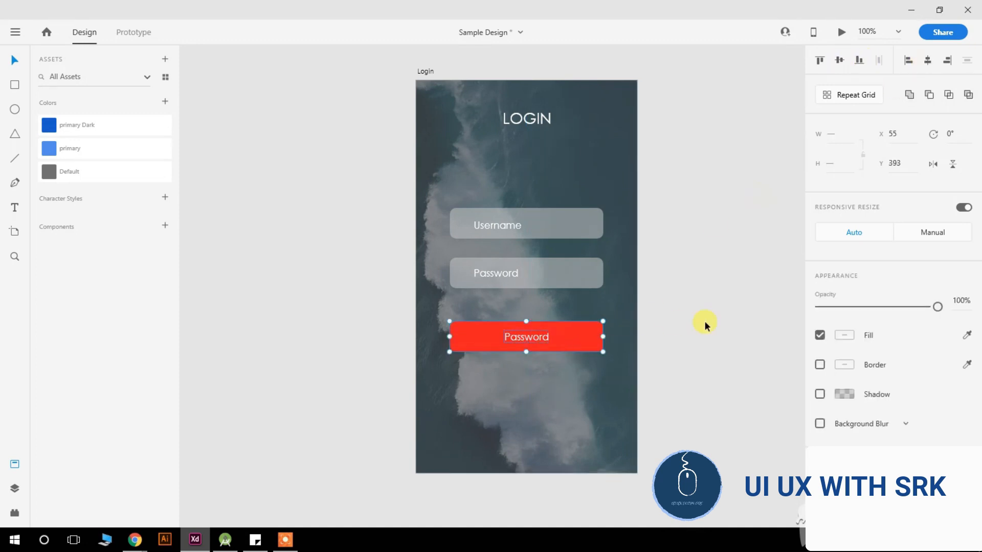
Change the red button's label to LOGIN and recentre it on the button at X 155.
double_click(529, 339)
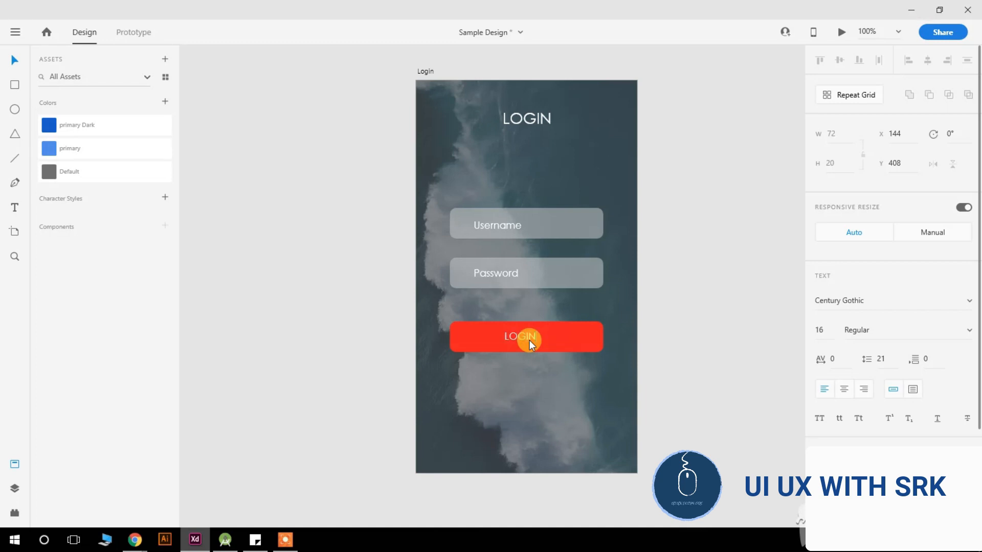
key("Escape")
left_click_drag(527, 341, 533, 341)
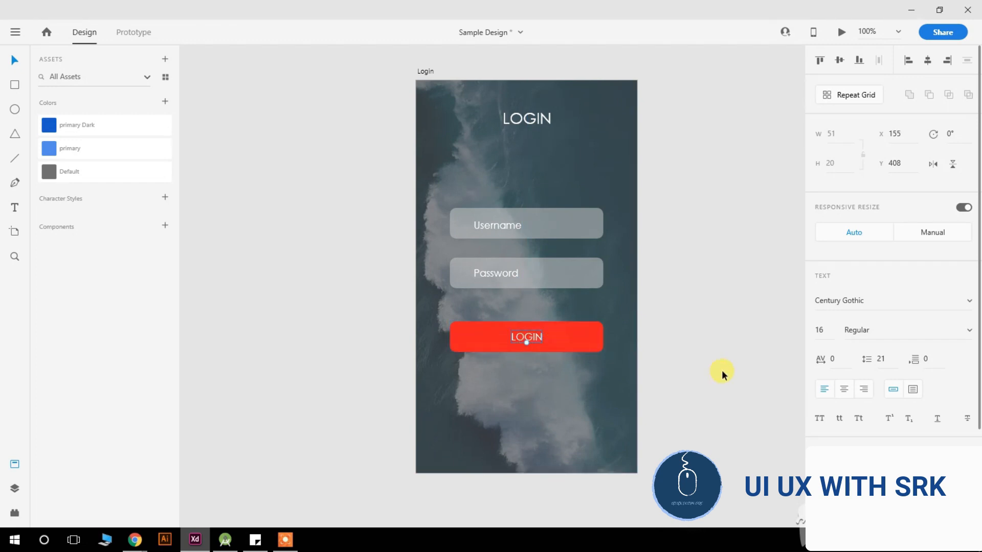
Group the red button with its LOGIN label and move the group down to Y 404.
left_click(557, 335, "shift")
right_click(556, 335)
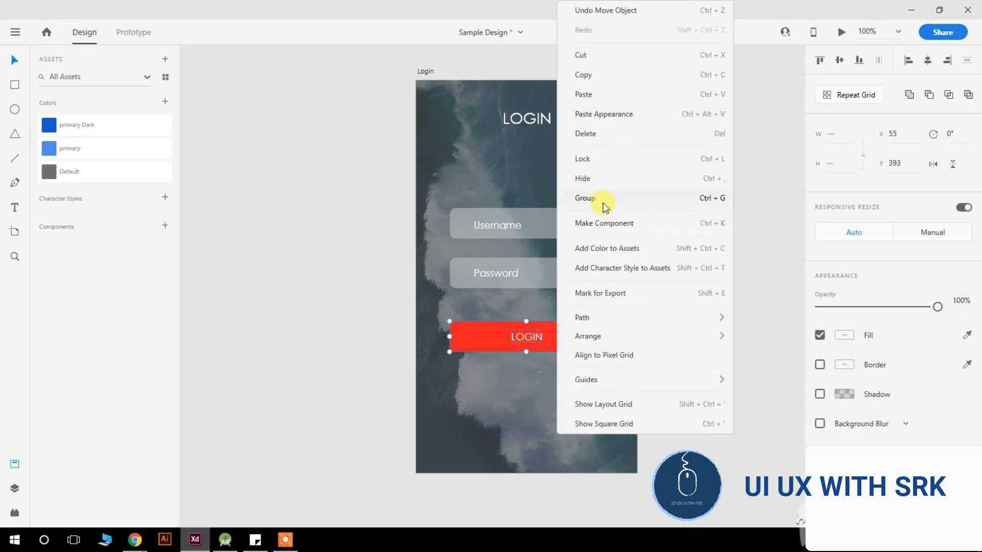
left_click(588, 198)
mouse_move(547, 346)
left_mouse_down()
mouse_move(539, 327)
mouse_move(541, 374)
mouse_move(542, 363)
left_mouse_up()
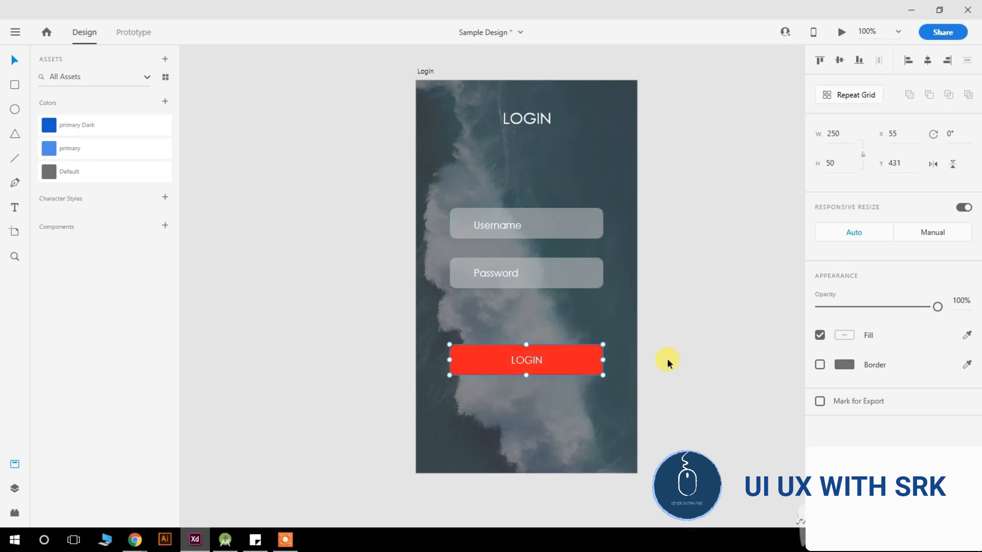
left_click_drag(523, 362, 523, 347)
left_click(763, 351)
scroll(527, 304, "up", 1)
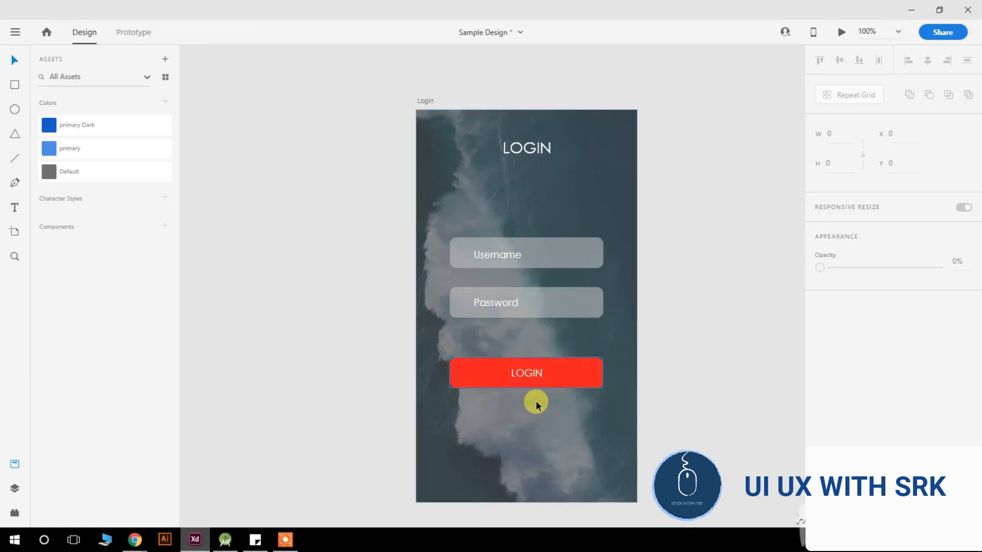
Duplicate the LOGIN button below the original at Y 482, ungroup the copy and delete its label.
left_click_drag(477, 372, 482, 415)
right_click(482, 411)
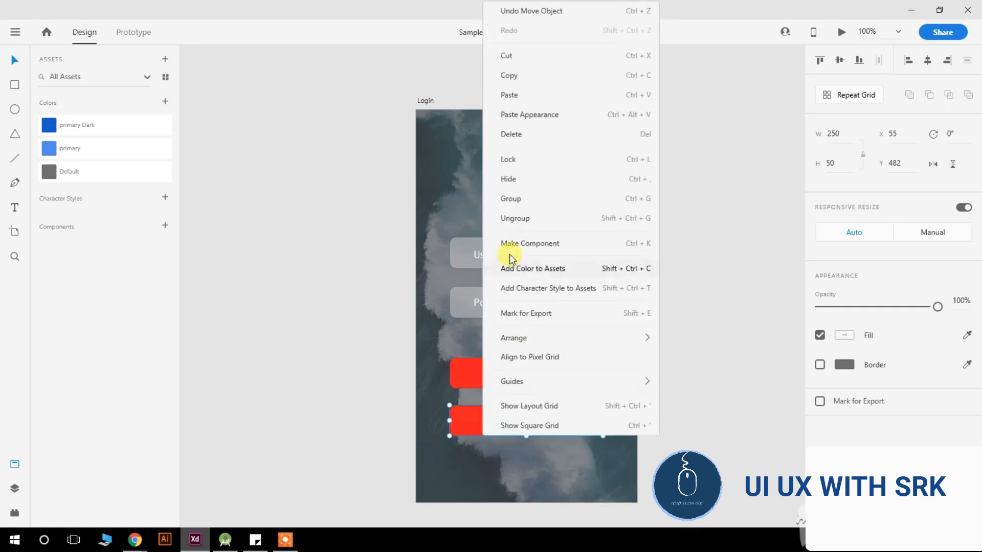
left_click(513, 221)
left_click(604, 416)
left_click(536, 421)
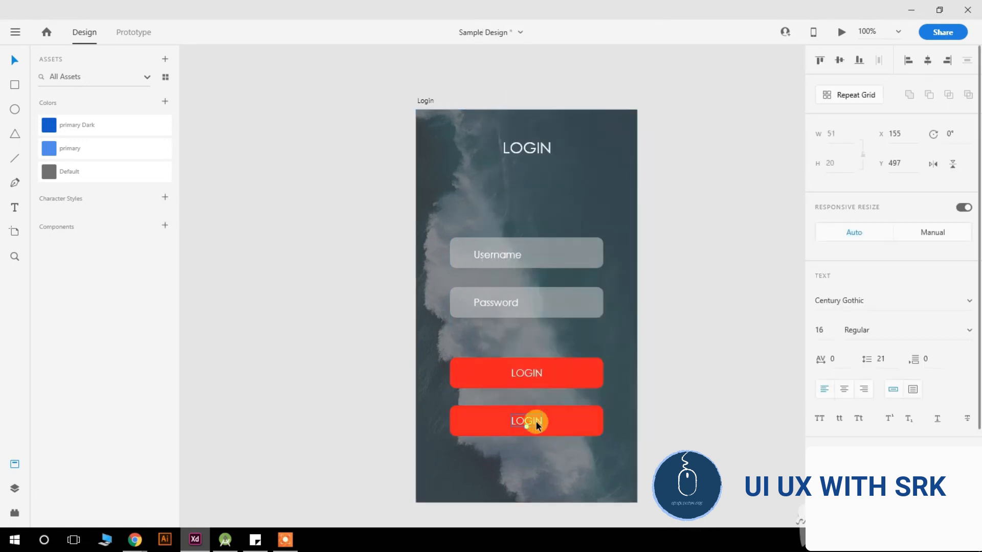
key("Delete")
Narrow the unlabelled red button to 125 wide and duplicate it alongside at X 180.
left_click(529, 421)
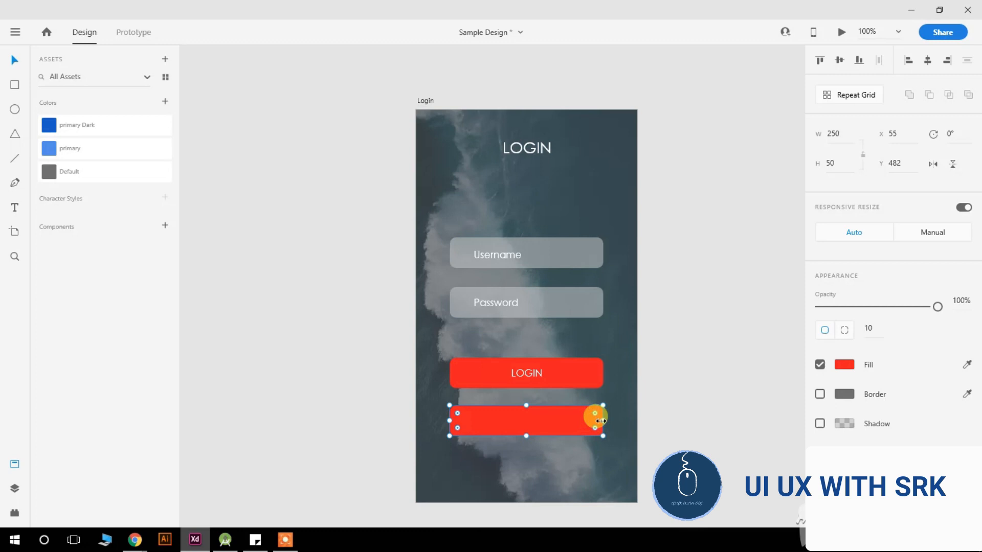
left_click_drag(602, 421, 569, 423)
left_click(516, 421)
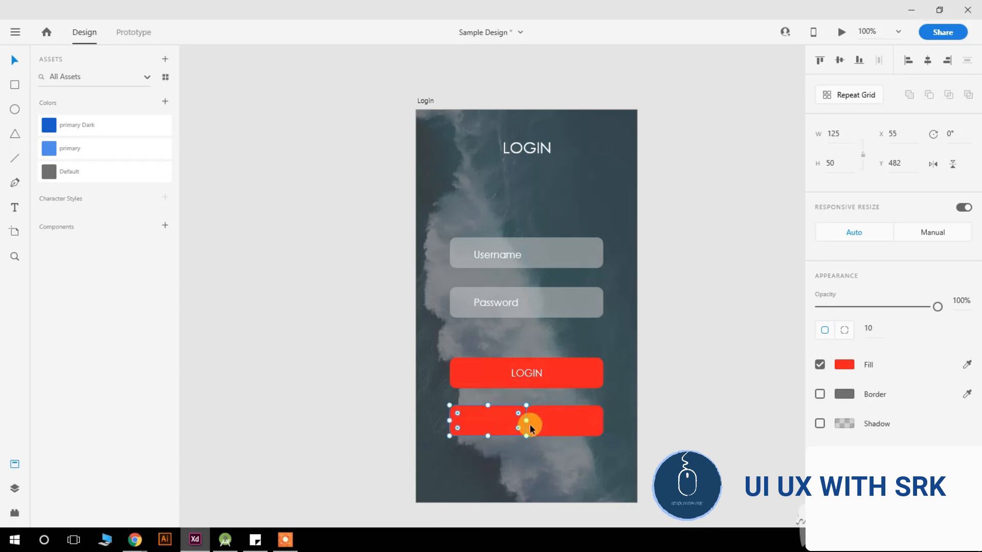
left_click(554, 429)
Set both small red buttons to 100 wide and 40 high.
left_click(504, 426)
left_click(513, 435)
left_click(548, 429)
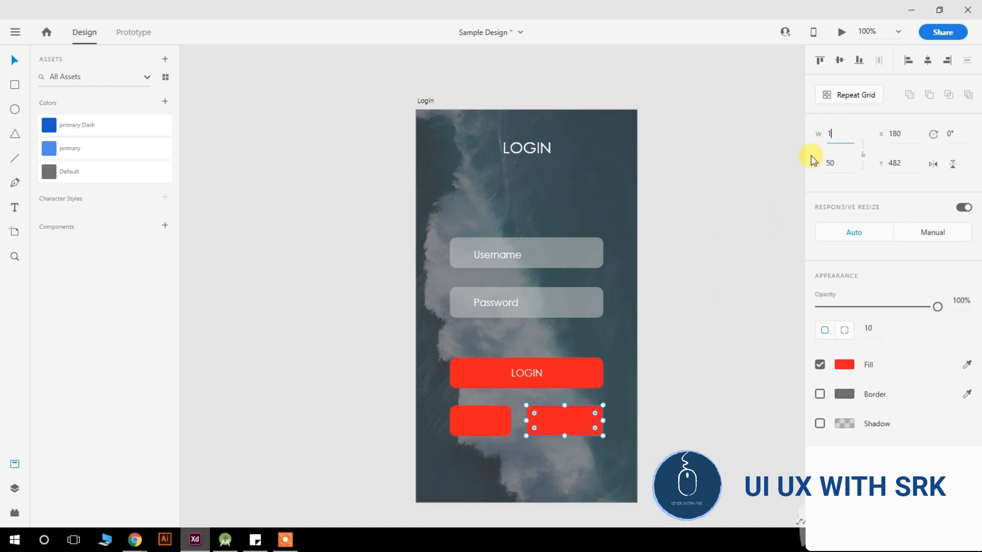
key("Return")
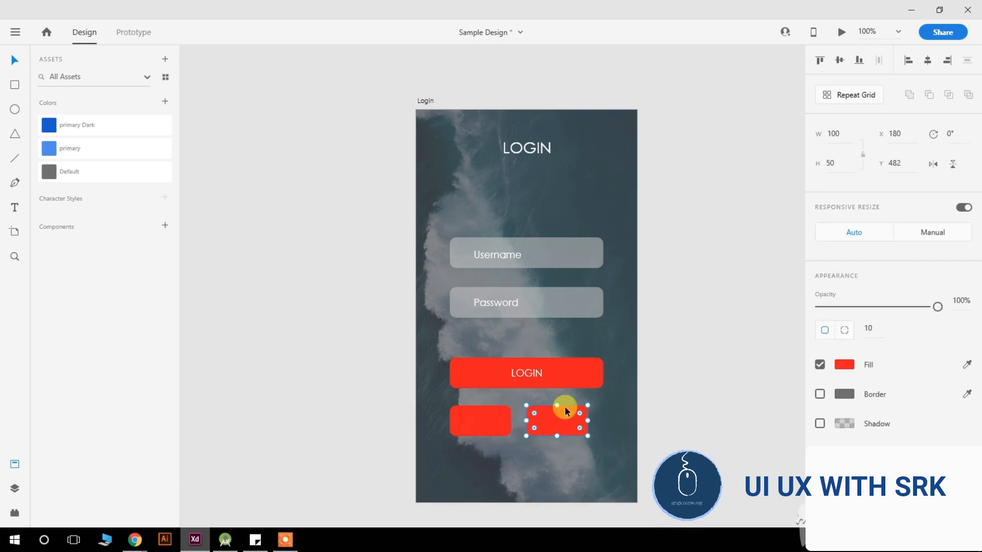
left_click(480, 426, "shift")
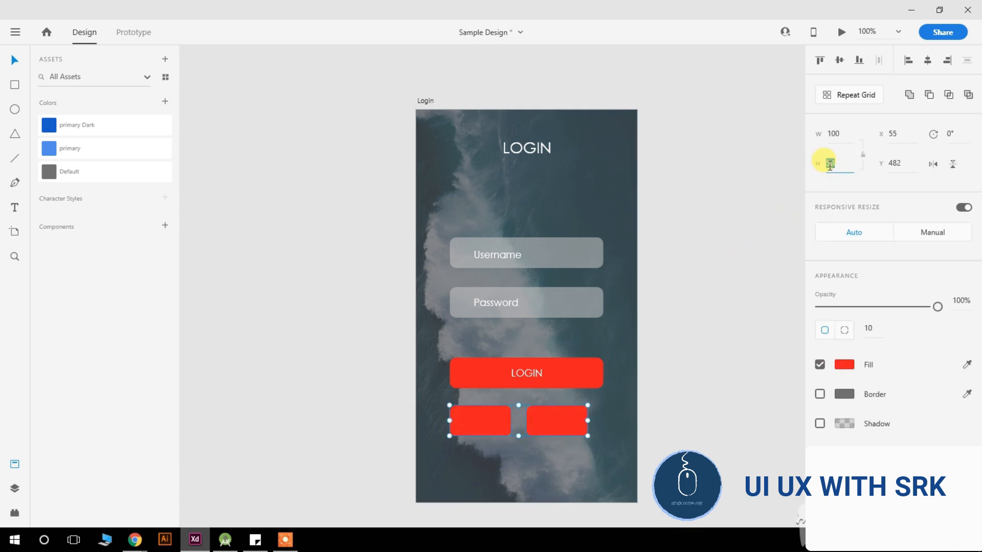
left_click(742, 283)
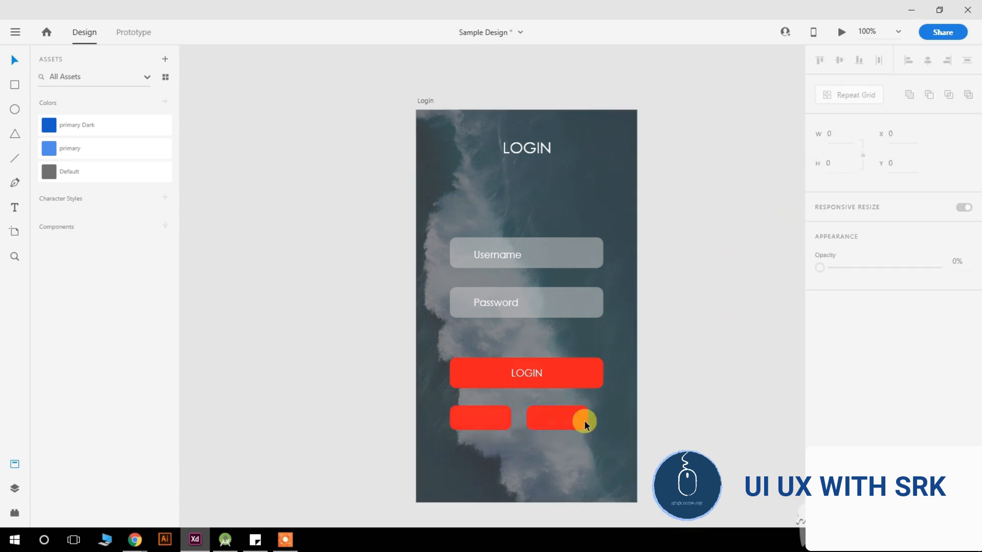
Align the two small red buttons with the LOGIN button's outer edges, at X 55 and X 205.
left_click(560, 423)
left_click(479, 424, "shift")
left_click_drag(481, 420, 488, 420)
left_click(690, 389)
left_click_drag(563, 419, 571, 420)
left_click_drag(491, 420, 482, 419)
left_click(671, 435)
Set the width of both small red buttons to 110.
left_click(559, 421)
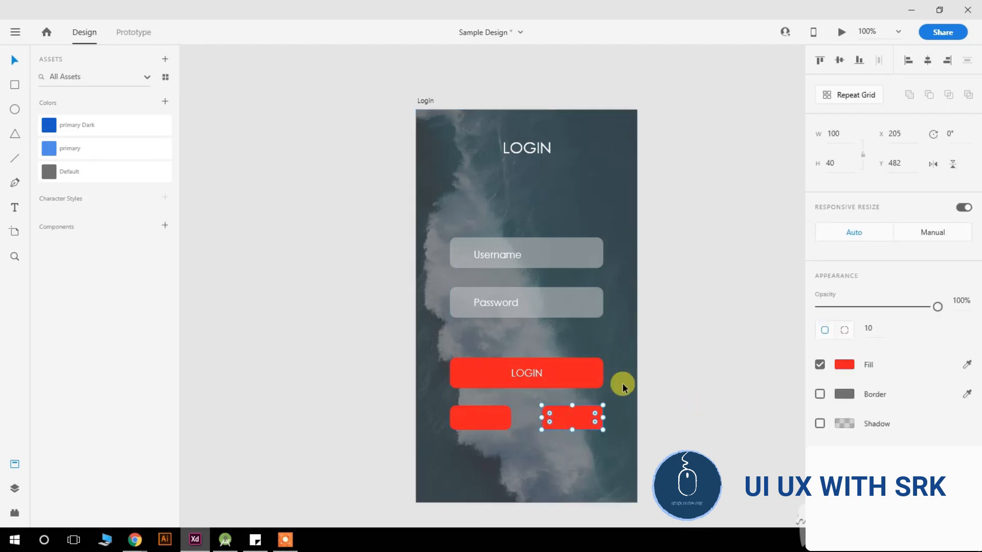
type("11")
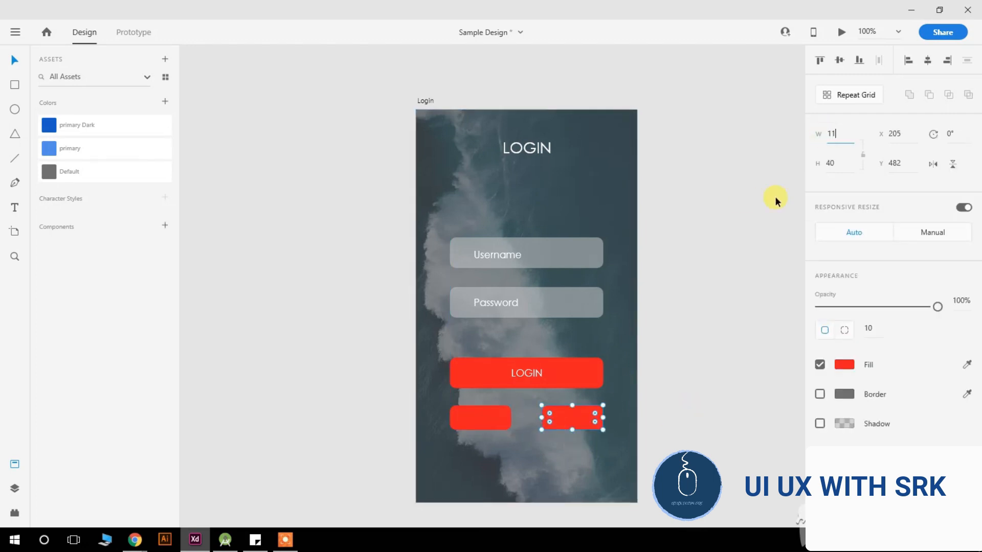
type("0")
left_click(533, 418)
left_click(485, 425)
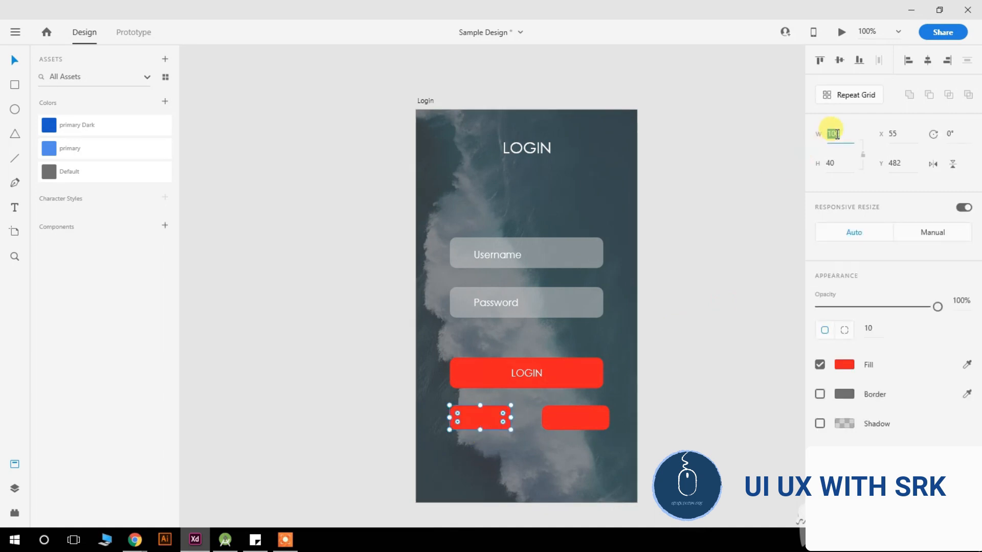
left_click(836, 135)
type("110")
left_click(704, 328)
Move the right small red button to X 195, in line with the LOGIN button's right edge.
left_click(499, 427)
left_click(573, 418, "shift")
left_click(568, 455)
left_click(576, 425)
left_click_drag(576, 425, 567, 430)
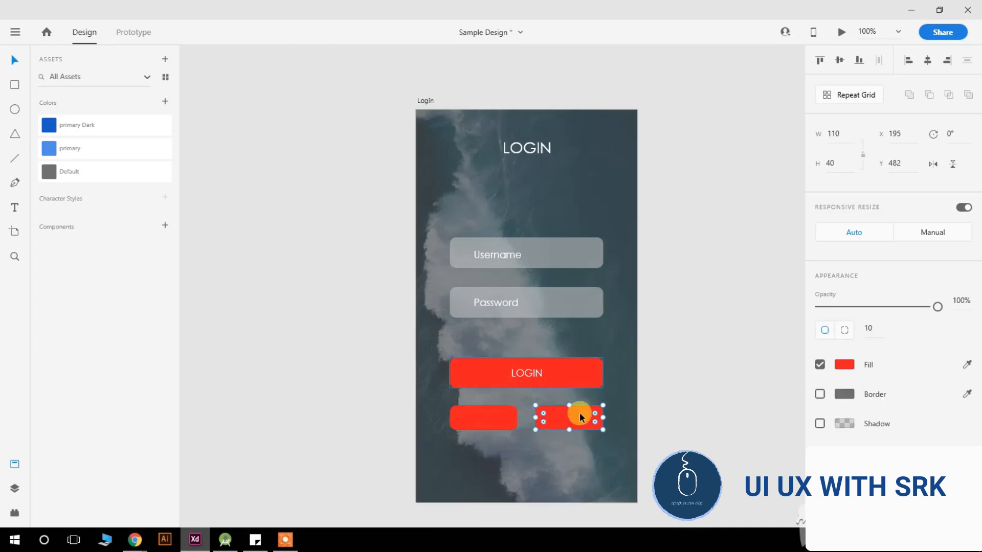
key("ctrl+z")
Fill the left small button with the primary Dark colour, then darken its blue slightly.
left_click(486, 418)
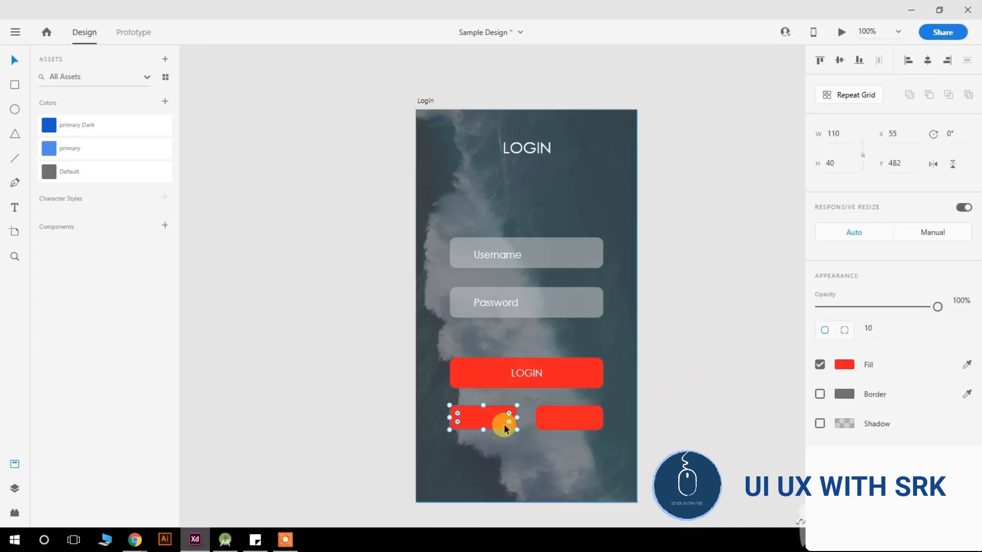
left_click(81, 126)
left_click(312, 314)
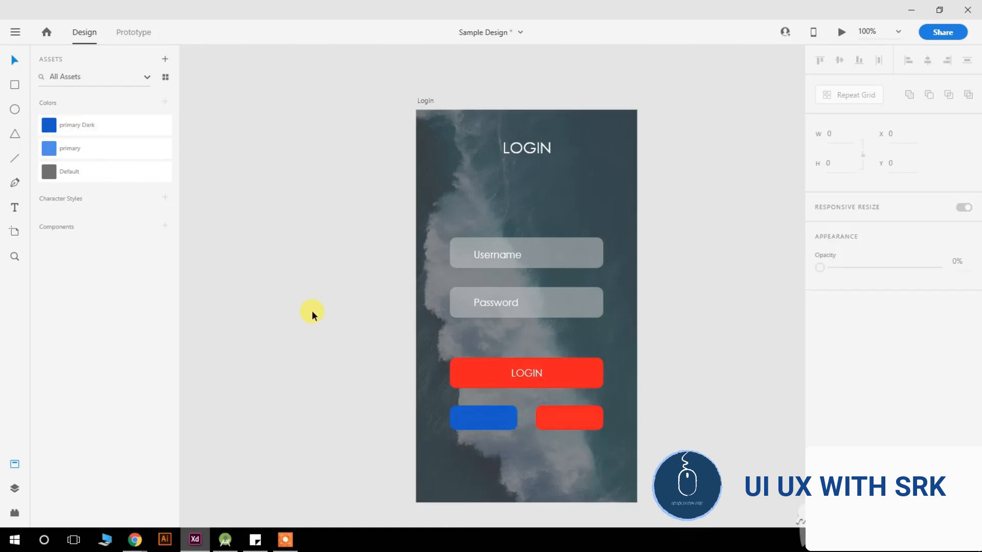
left_click(481, 420)
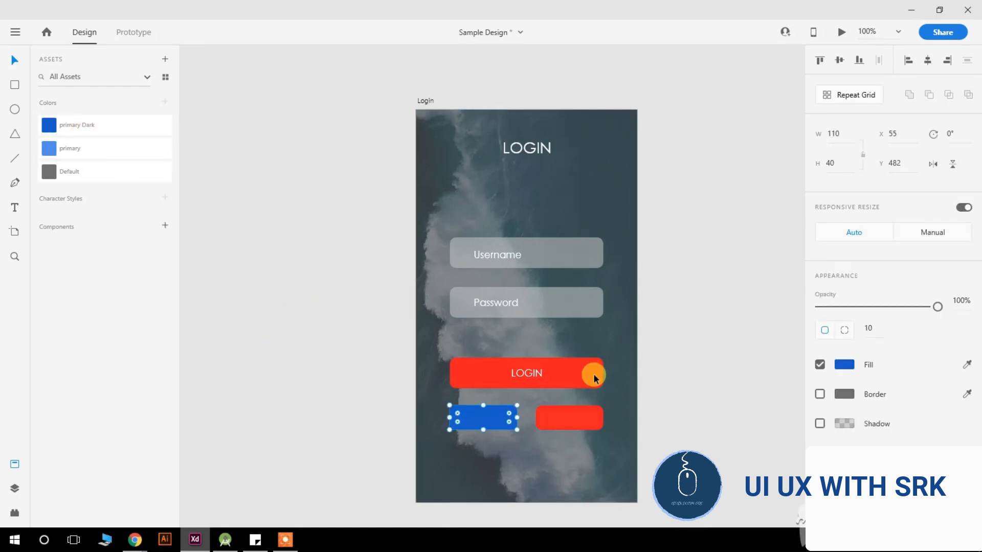
left_click(844, 364)
left_click(697, 277)
left_click(711, 297)
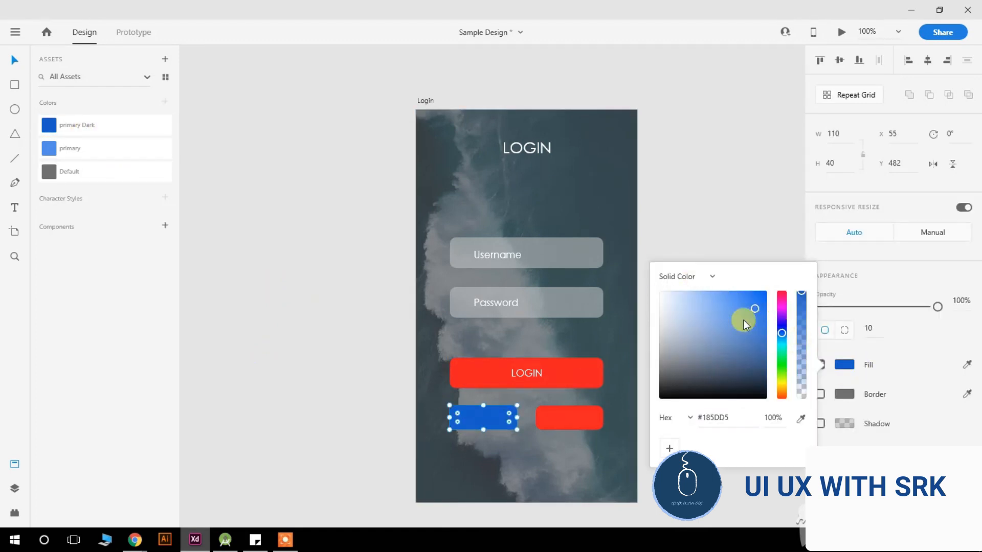
mouse_move(758, 305)
left_mouse_down()
mouse_move(756, 333)
mouse_move(750, 325)
left_mouse_up()
left_click(757, 226)
Recolour the right small button from red to a light blue.
left_click(570, 415)
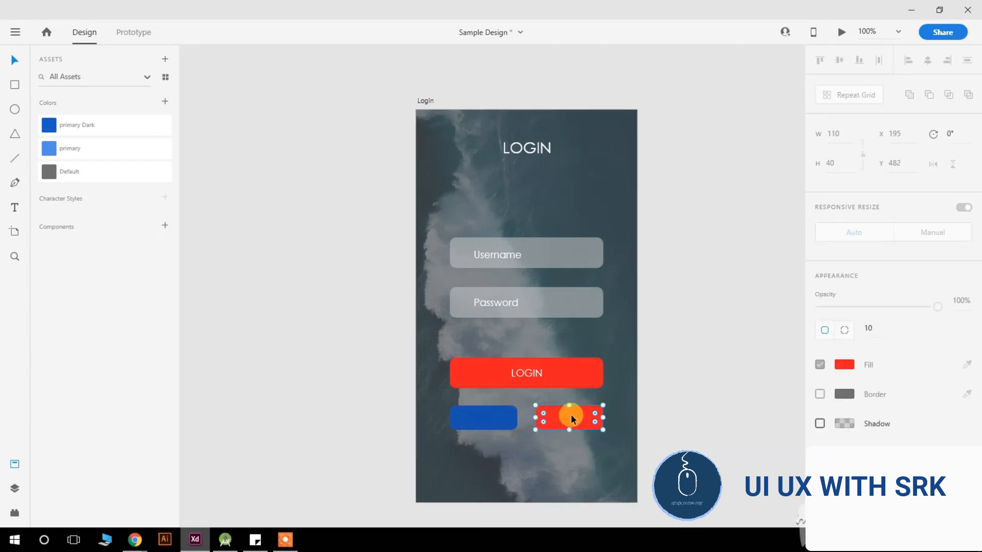
left_click(839, 365)
left_click(780, 335)
left_click(747, 301)
left_click_drag(747, 302, 731, 297)
left_click(723, 201)
Make the left small button's dark blue fill slightly brighter.
left_click(494, 427)
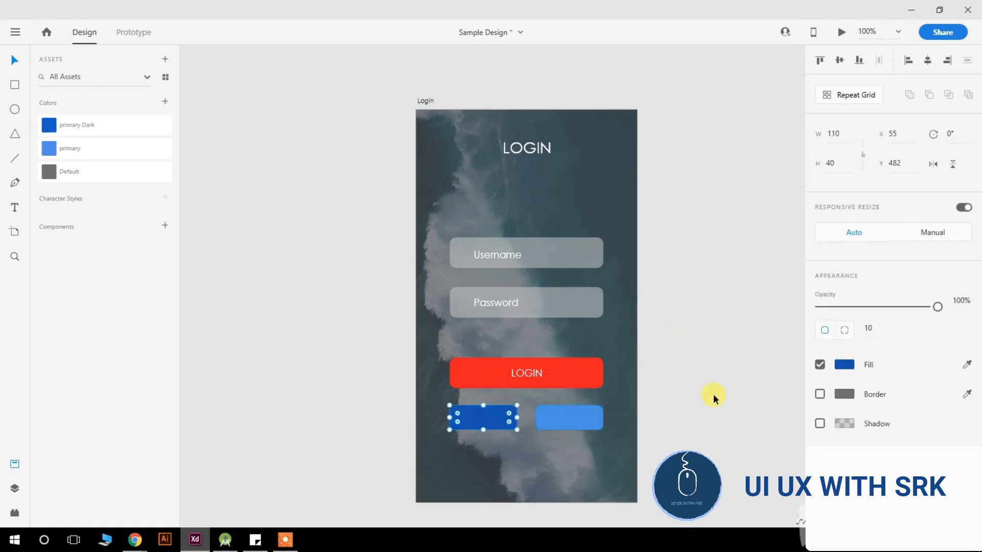
left_click(838, 365)
mouse_move(752, 327)
left_mouse_down()
mouse_move(747, 320)
mouse_move(746, 334)
mouse_move(755, 318)
left_mouse_up()
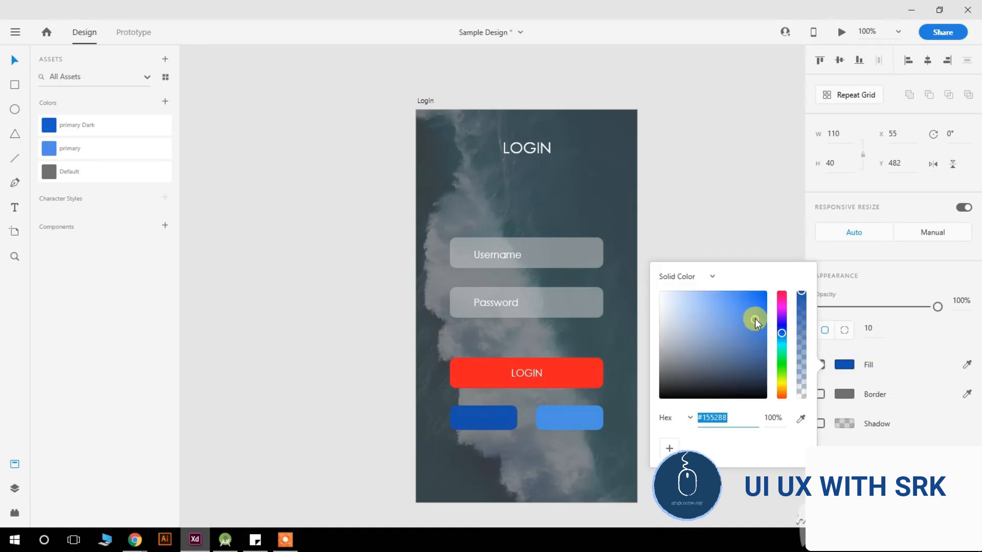
left_click(736, 218)
scroll(517, 453, "up", 3)
scroll(517, 454, "up", 1)
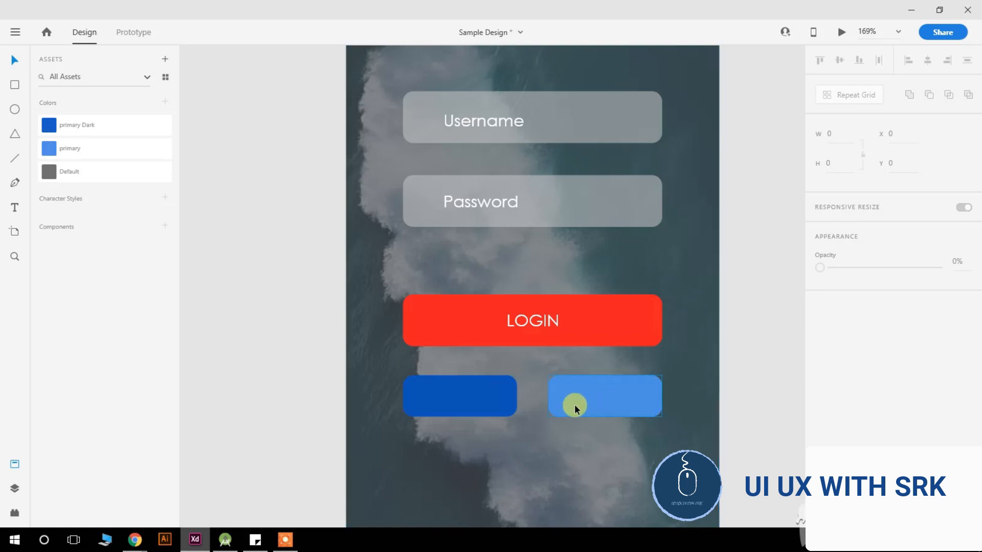
left_click(522, 327)
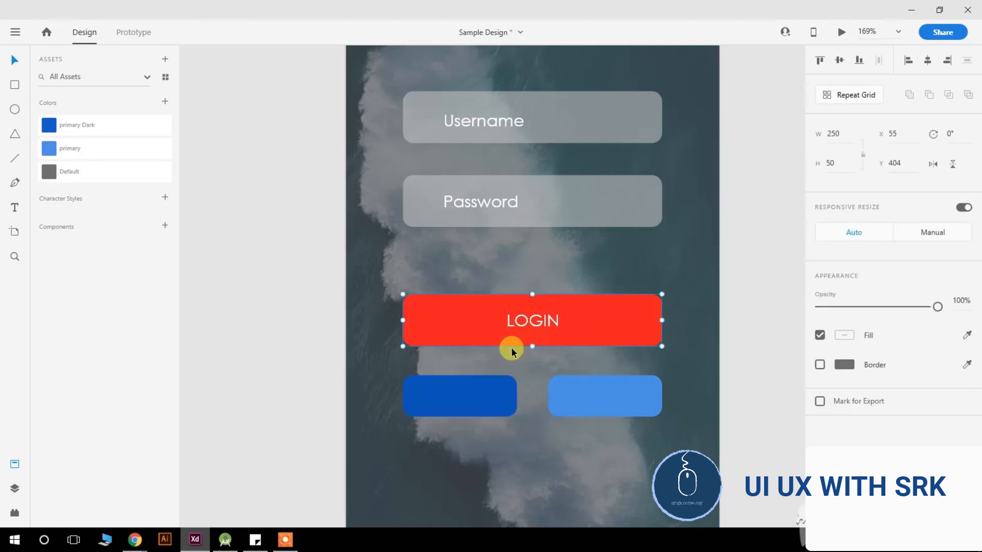
left_click(526, 444)
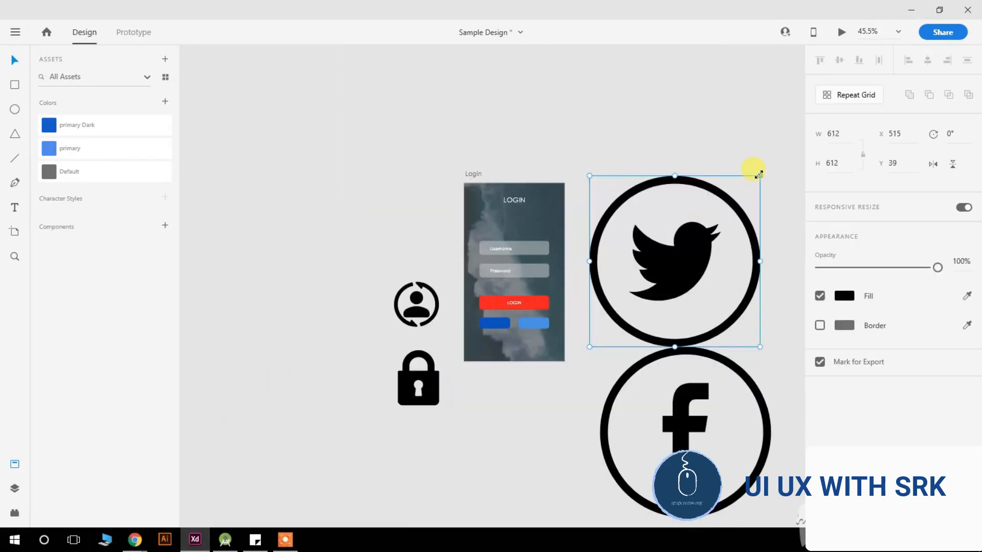
Scale down the oversized Twitter and Facebook icons beside the artboard.
left_click_drag(759, 175, 693, 204)
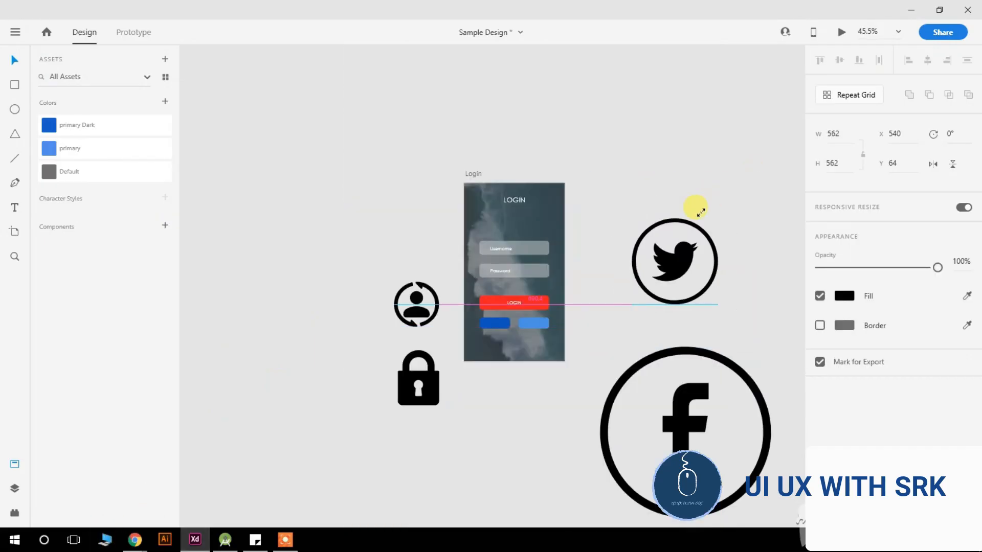
left_click(740, 356)
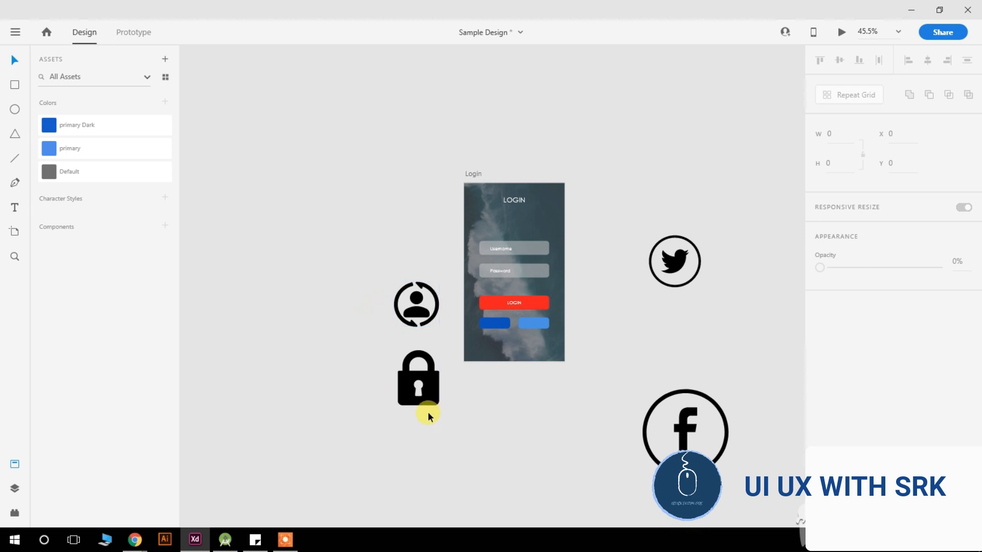
left_click(685, 413)
left_click(678, 294)
Ungroup the circular person icon beside the artboard repeatedly until its individual shapes are separate.
left_click(417, 307)
right_click(416, 309)
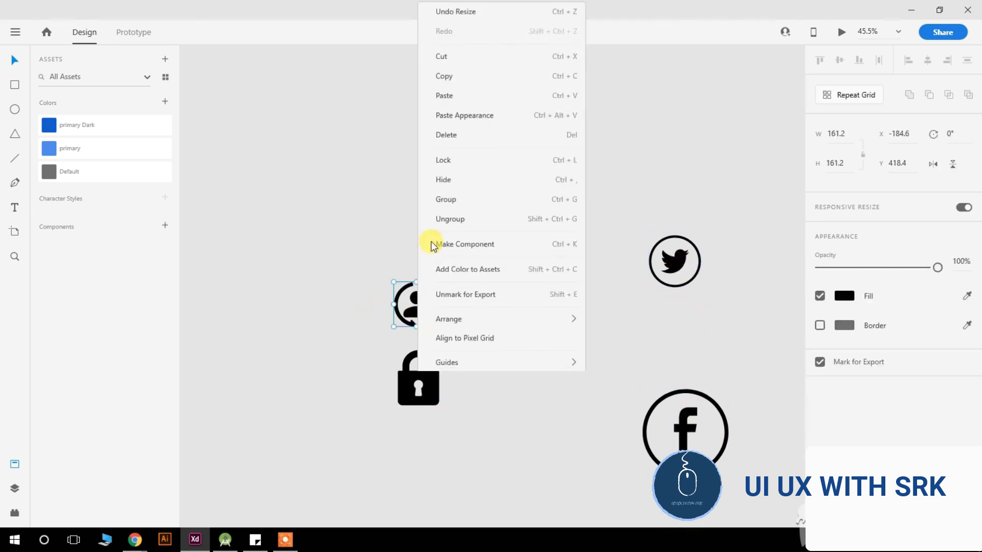
left_click(445, 220)
left_click(453, 366)
scroll(418, 314, "up", 6)
left_click(430, 261)
right_click(465, 177)
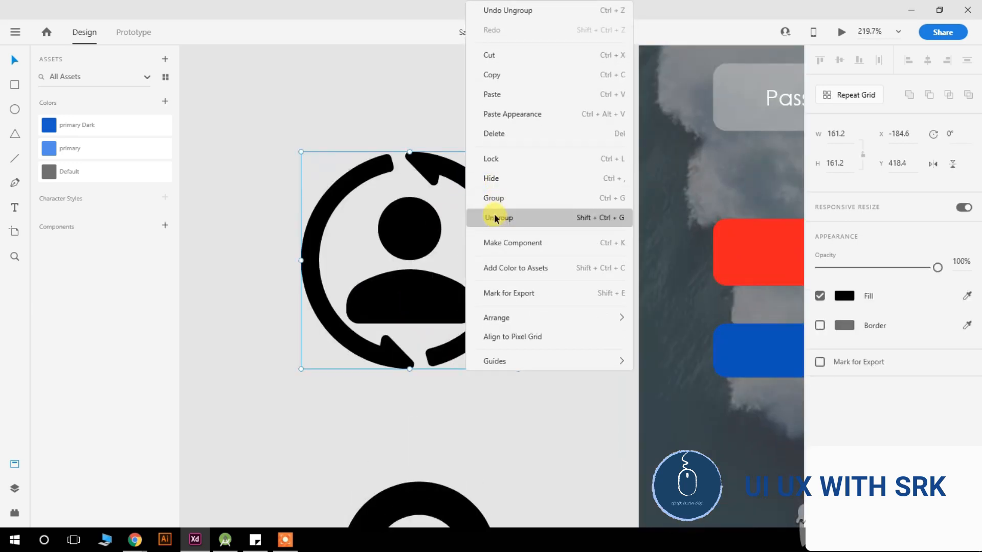
left_click(496, 219)
right_click(476, 179)
left_click(508, 220)
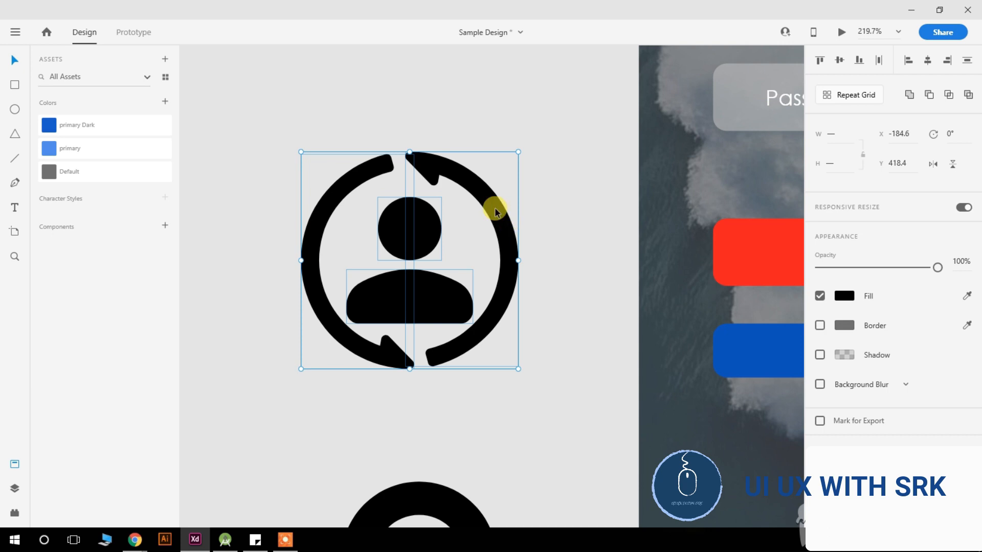
left_click(545, 137)
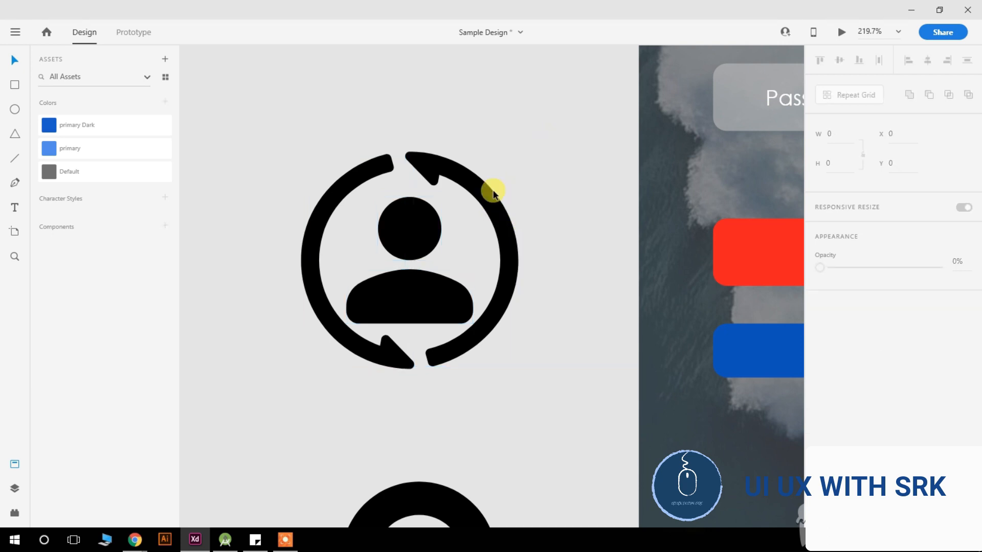
Delete the two curved arrows around the person icon and group the remaining head and shoulders.
left_click(436, 166)
left_click(357, 170, "shift")
key("Delete")
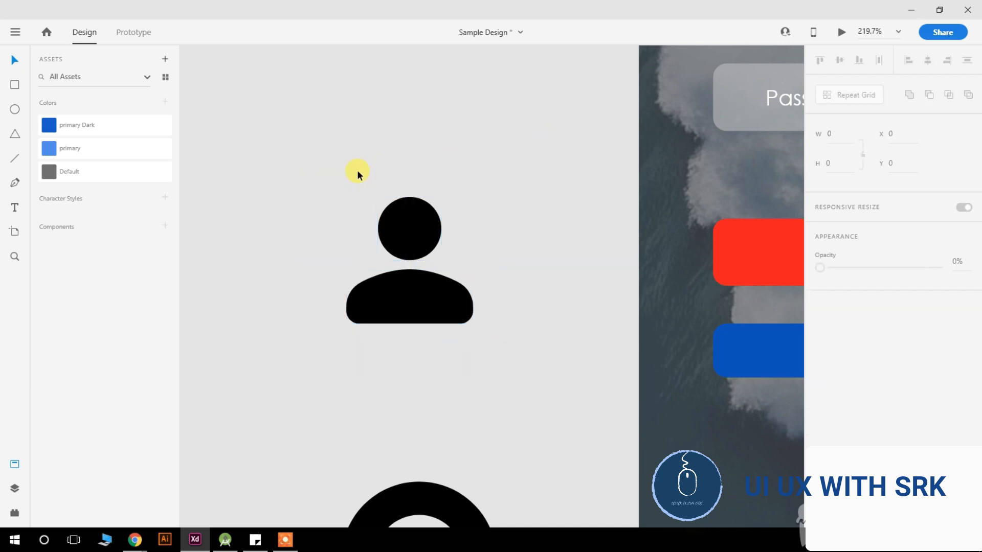
left_click_drag(344, 162, 612, 372)
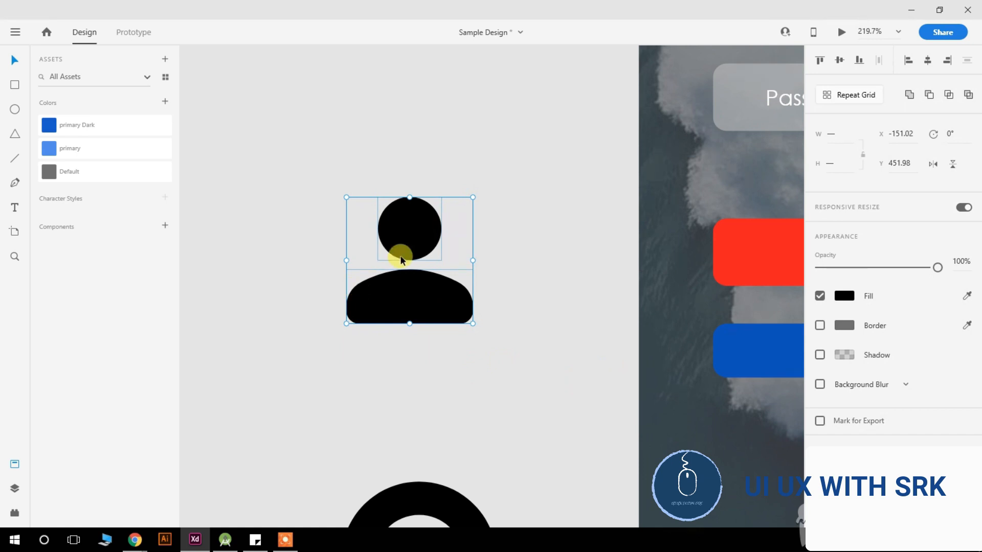
key("ctrl+g")
Fill the person icon with white and move it onto the Username field, at about X 47, Y 161.
left_click(843, 297)
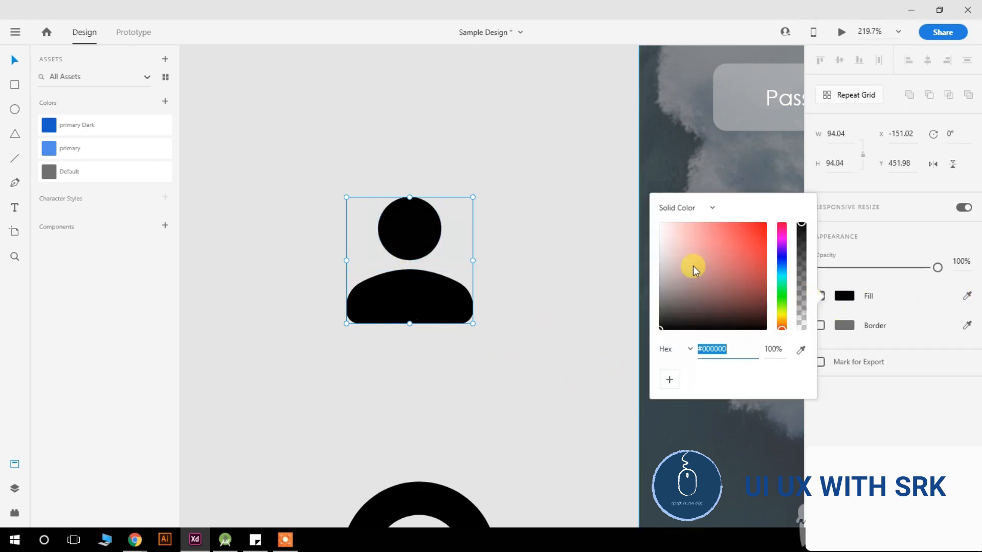
left_click_drag(693, 263, 572, 201)
left_click(571, 200)
left_click_drag(397, 260, 660, 138)
scroll(650, 180, "down", 3, "ctrl")
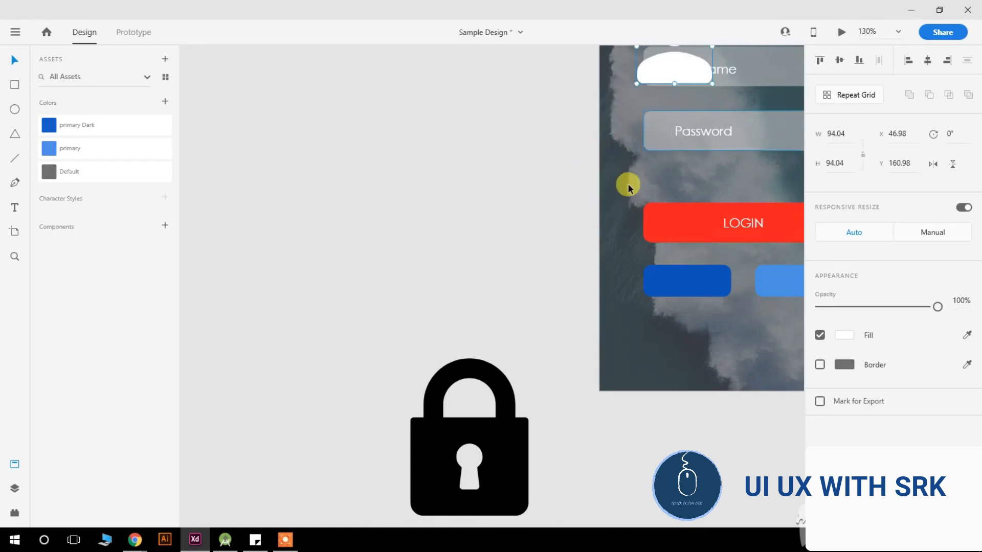
Fill the padlock icon with white and move it onto the artboard over the input fields, at about X 18, Y 208.
left_click(479, 405)
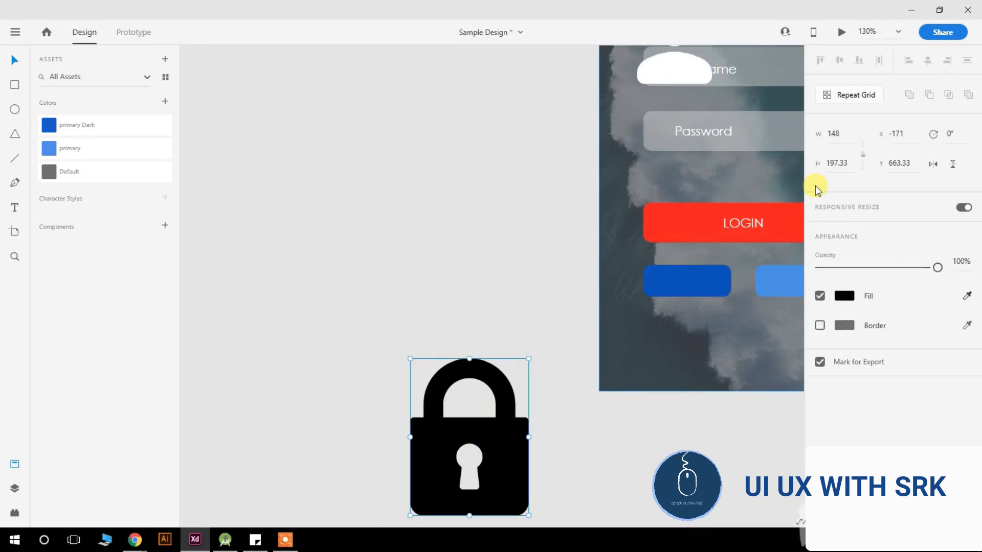
left_click(680, 76)
left_click(531, 148)
left_click_drag(486, 423, 660, 215)
scroll(660, 224, "down", 2, "ctrl")
scroll(593, 252, "up", 3, "ctrl")
left_click_drag(593, 252, 618, 156)
scroll(618, 155, "down", 3, "ctrl")
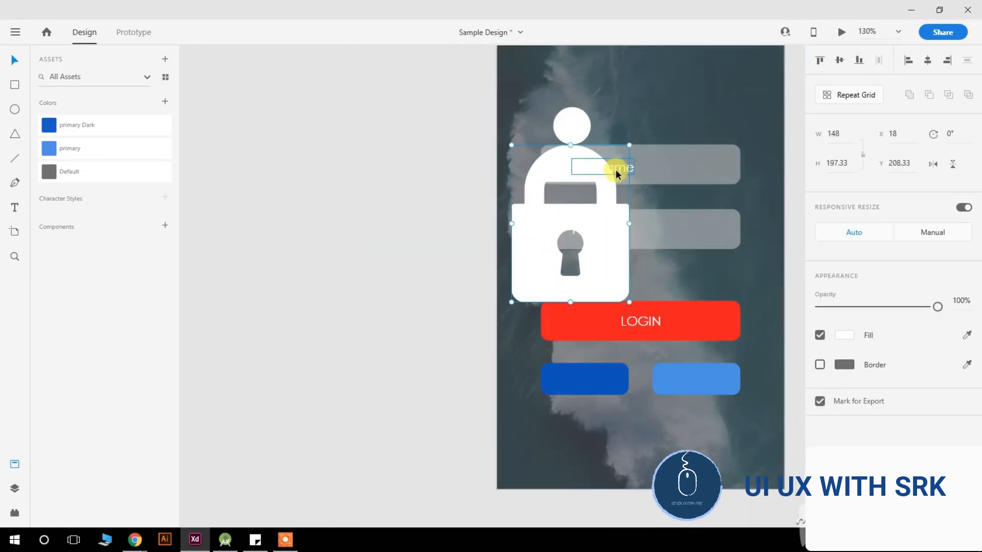
scroll(616, 170, "up", 3, "ctrl")
Shrink the person icon to about half size, and scale the padlock to 19.5 × 26 inside the Password field at X 65.25, Y 301.
left_click(551, 111)
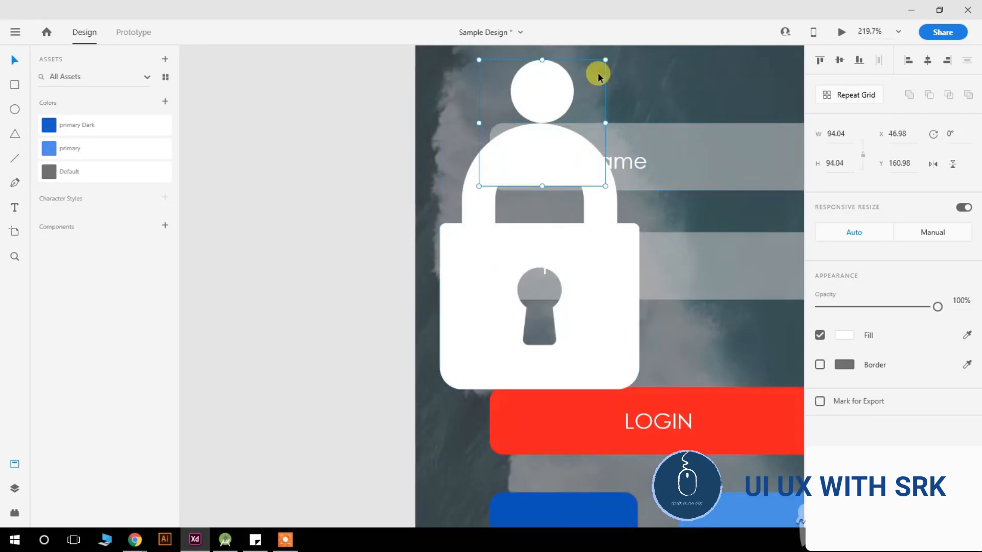
left_click_drag(605, 59, 577, 87)
left_click(562, 200)
left_click_drag(638, 125, 548, 212)
left_click_drag(544, 258, 521, 270)
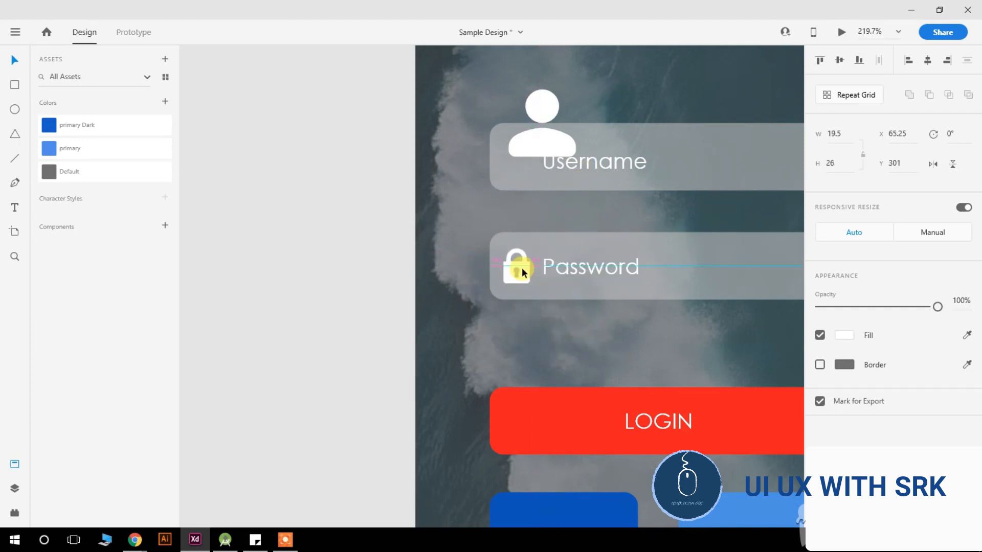
Align the padlock and the Password text on their vertical middles and shift the text slightly to the right.
left_click(339, 286)
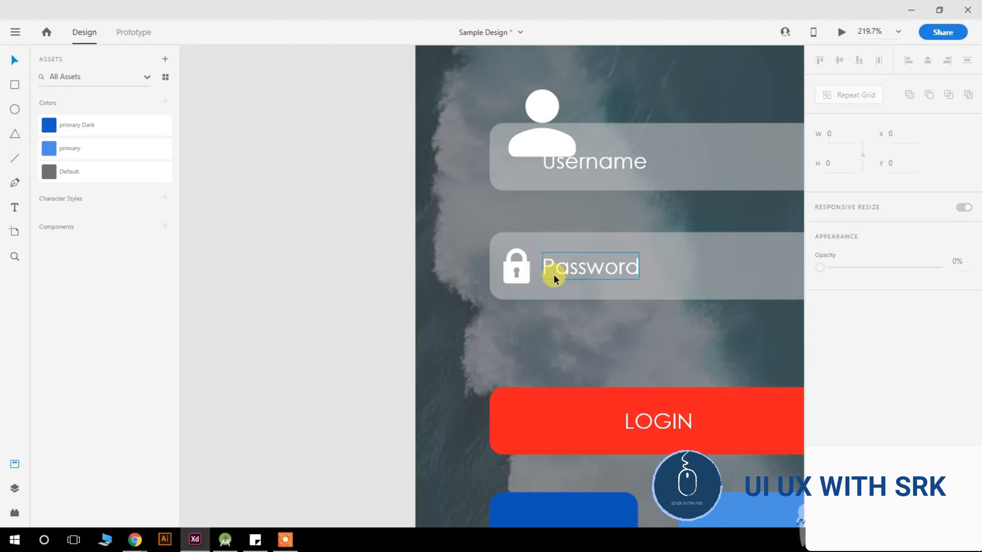
left_click(515, 271, "shift")
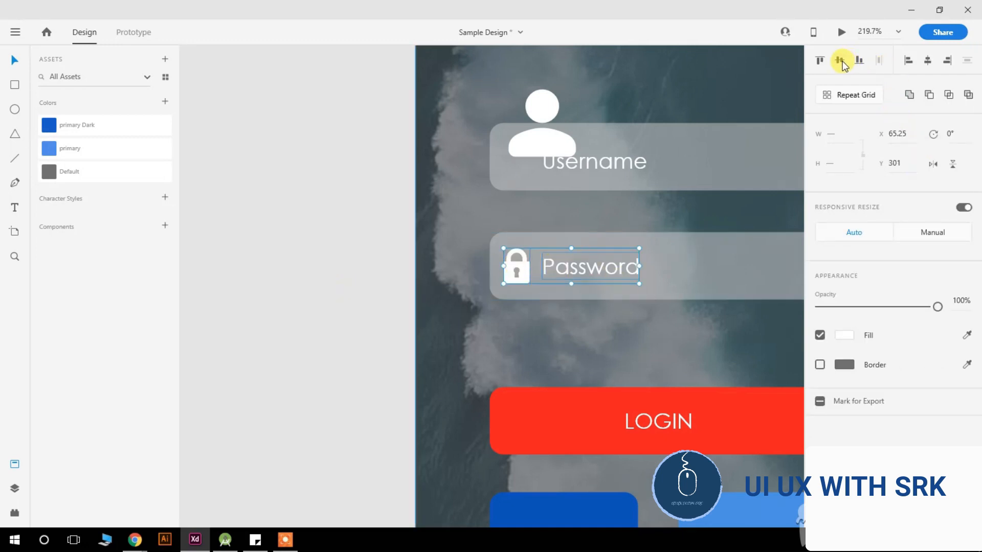
left_click(377, 302)
left_click_drag(555, 268, 559, 268)
left_click(294, 308)
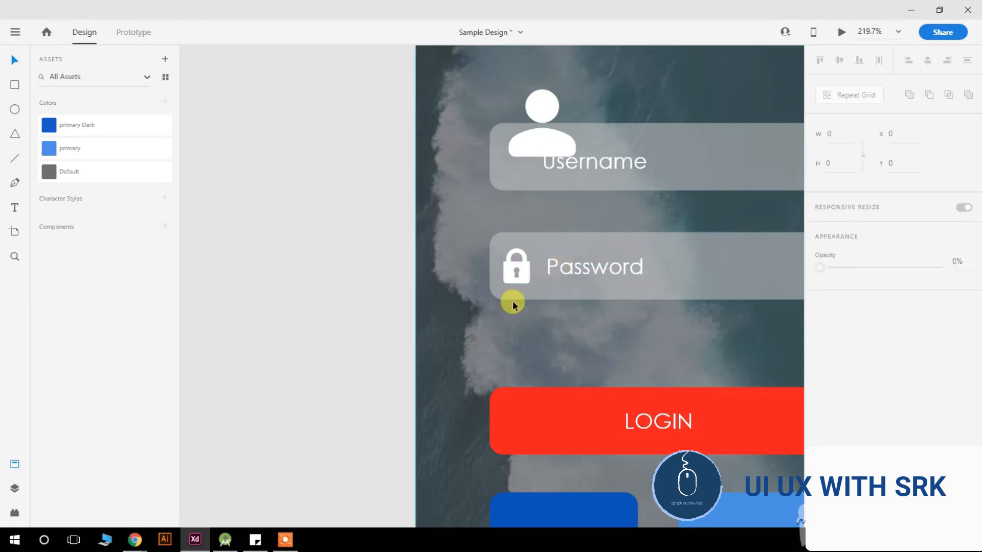
Scale the person icon to 24 × 24 inside the Username field and centre it horizontally with the padlock.
left_click(517, 271)
left_click_drag(550, 143, 535, 165)
left_click_drag(566, 105, 552, 123)
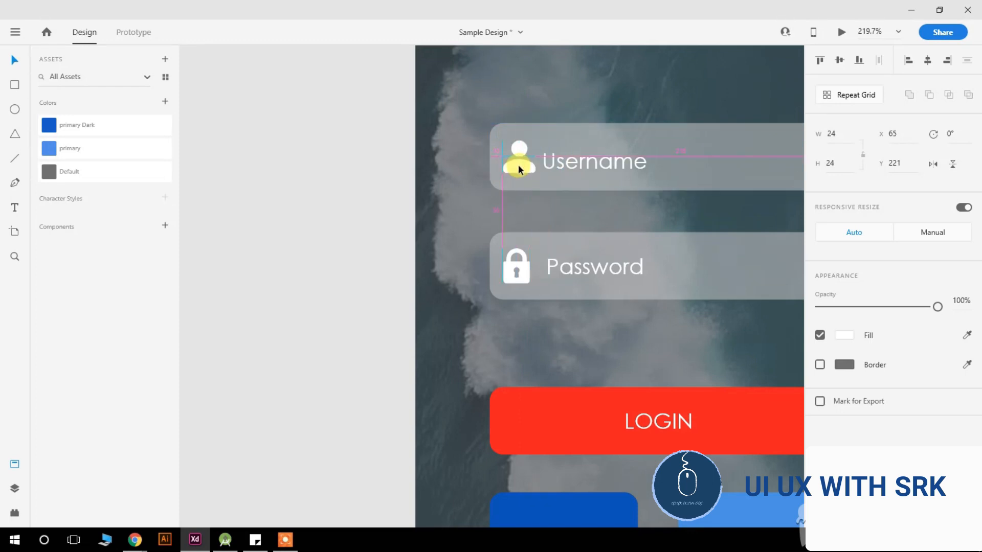
left_click(519, 274, "shift")
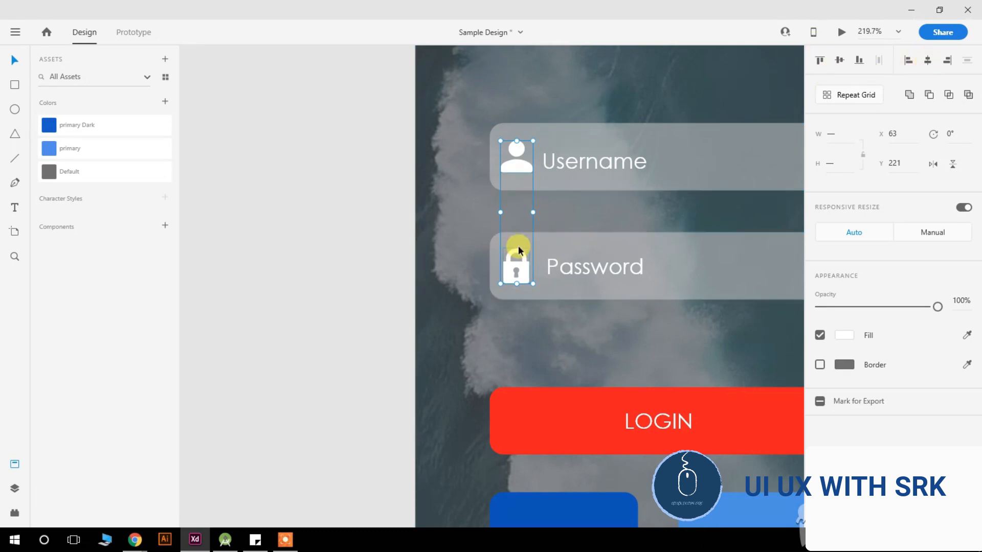
Move the Username text to X 97, in line with the Password text, and align it vertically with the person icon.
left_click(578, 160)
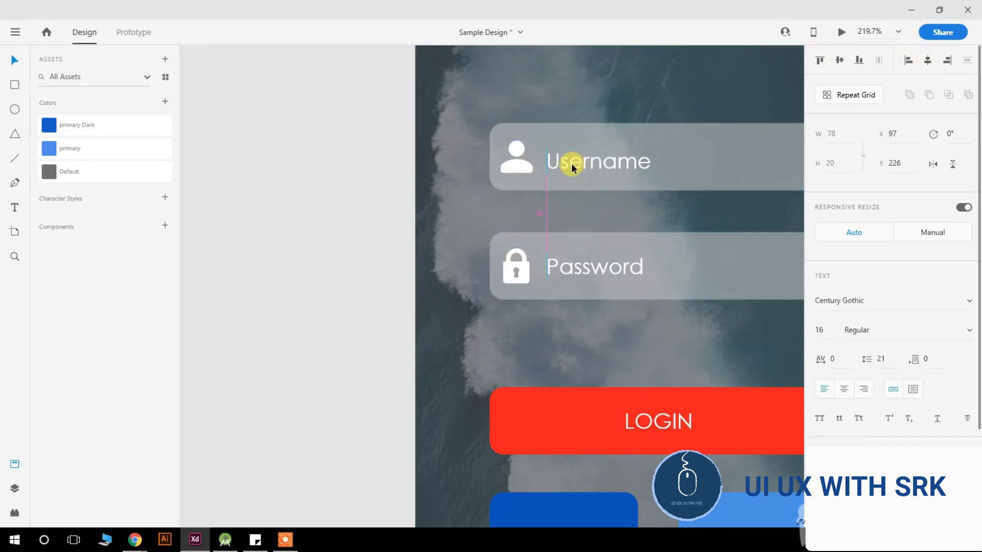
left_click(514, 155, "shift")
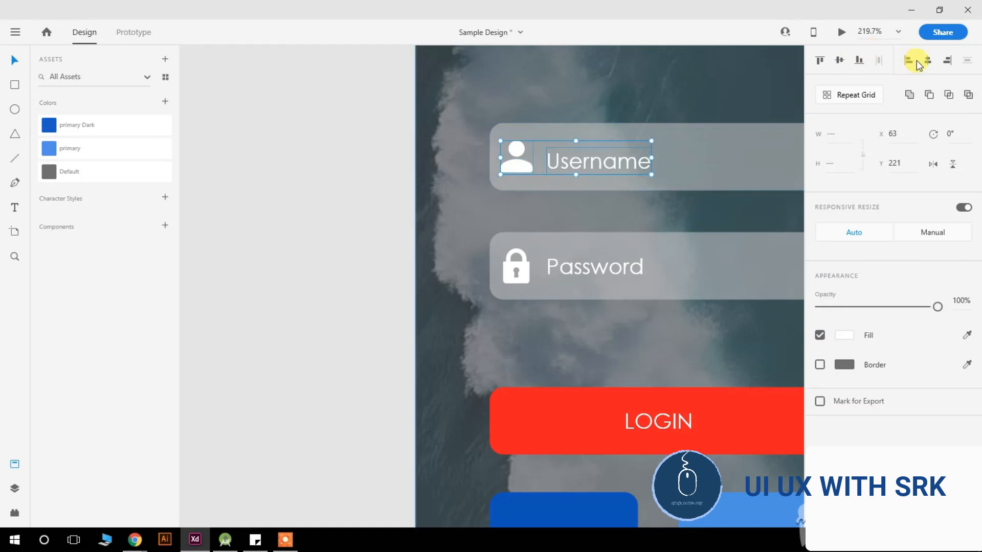
left_click(839, 62)
left_click(351, 239)
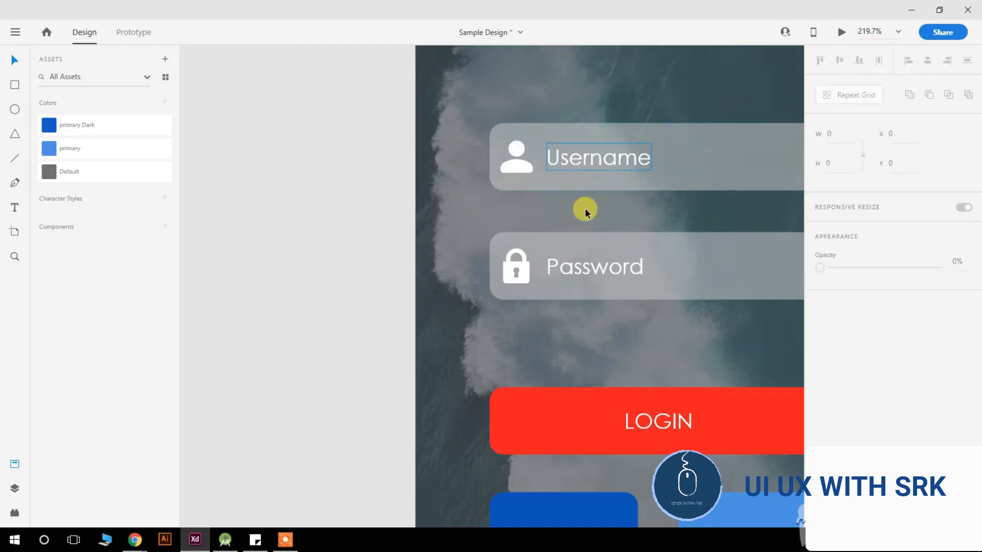
scroll(572, 236, "right", 2)
scroll(569, 259, "right", 2)
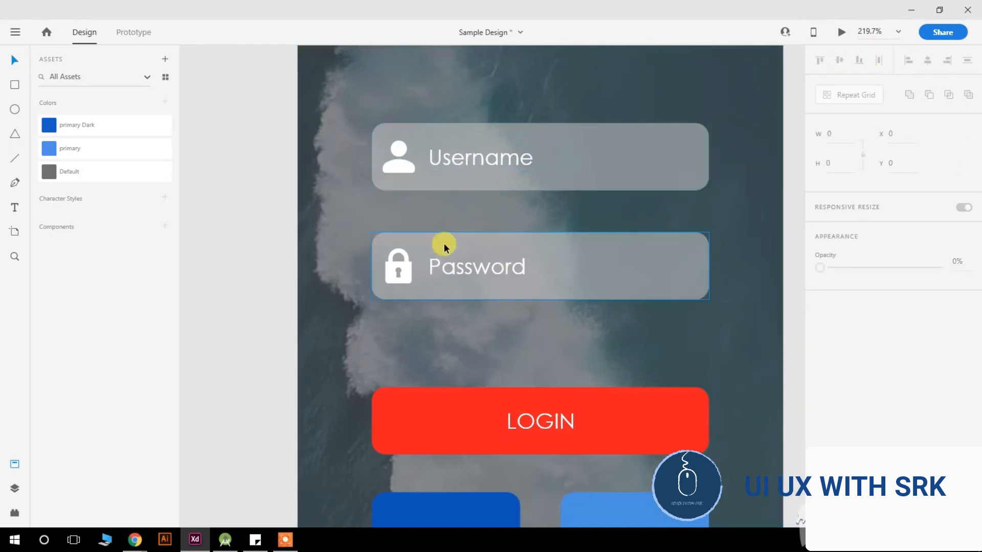
left_click(400, 271)
left_click(404, 263)
left_click(401, 160, "shift")
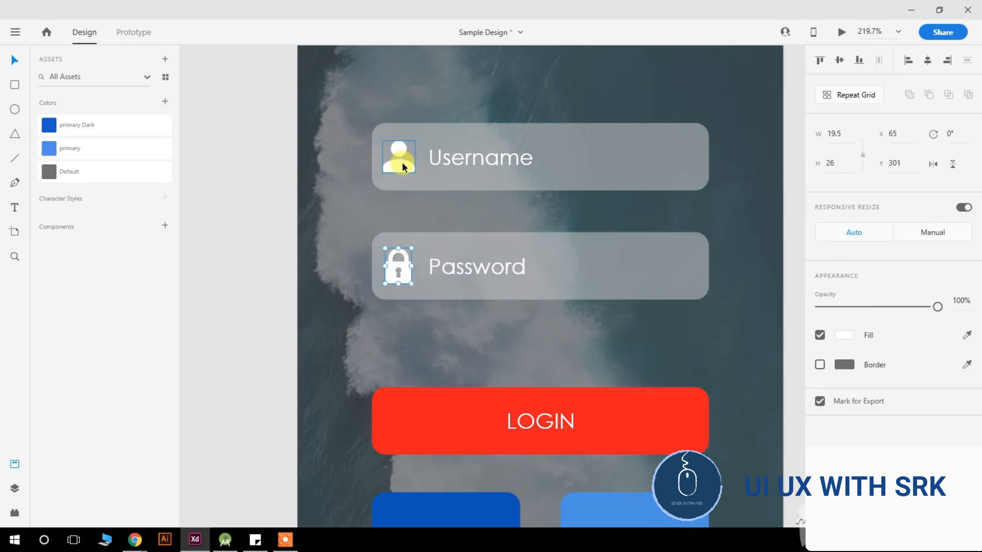
scroll(336, 283, "down", 3)
key("ctrl+1")
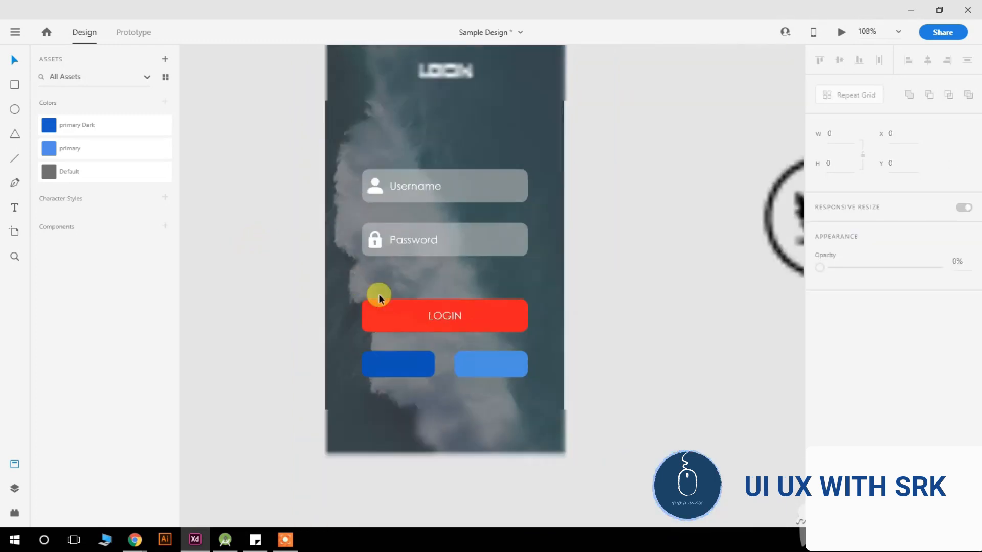
Ungroup the circular Twitter icon beside the artboard and delete its outer ring, keeping only the bird.
left_click_drag(778, 182, 651, 230)
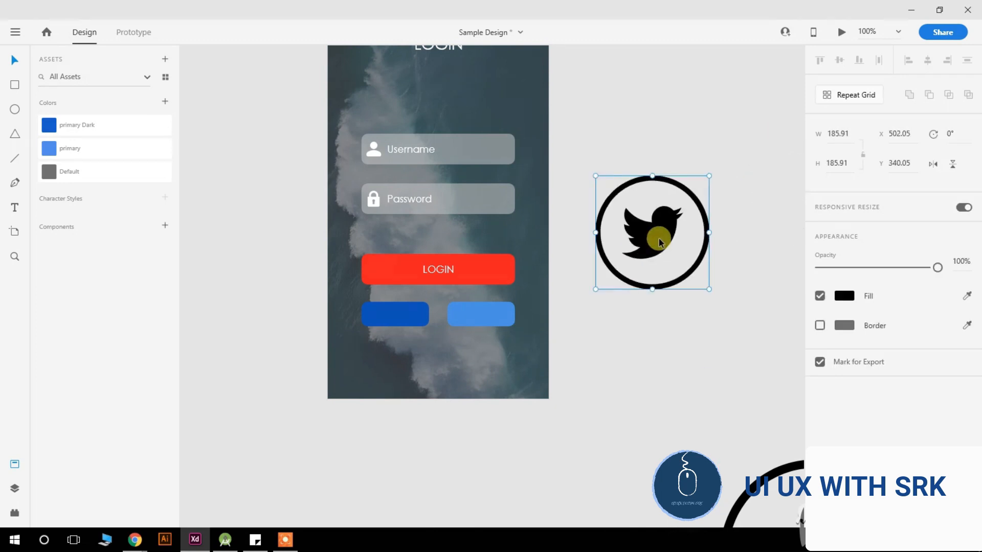
scroll(671, 222, "up", 2)
scroll(671, 222, "up", 1)
right_click(659, 218)
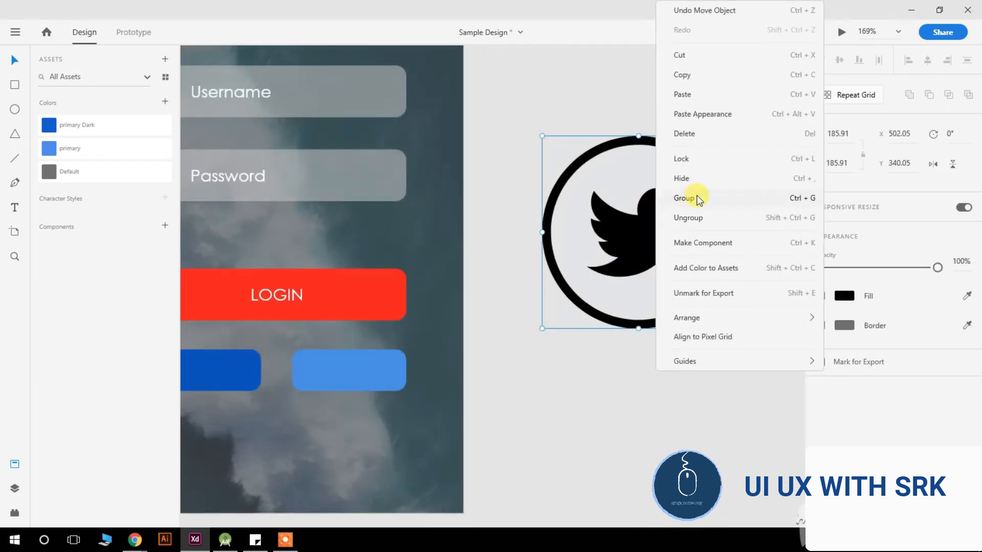
left_click(680, 292)
left_click_drag(712, 283, 723, 302)
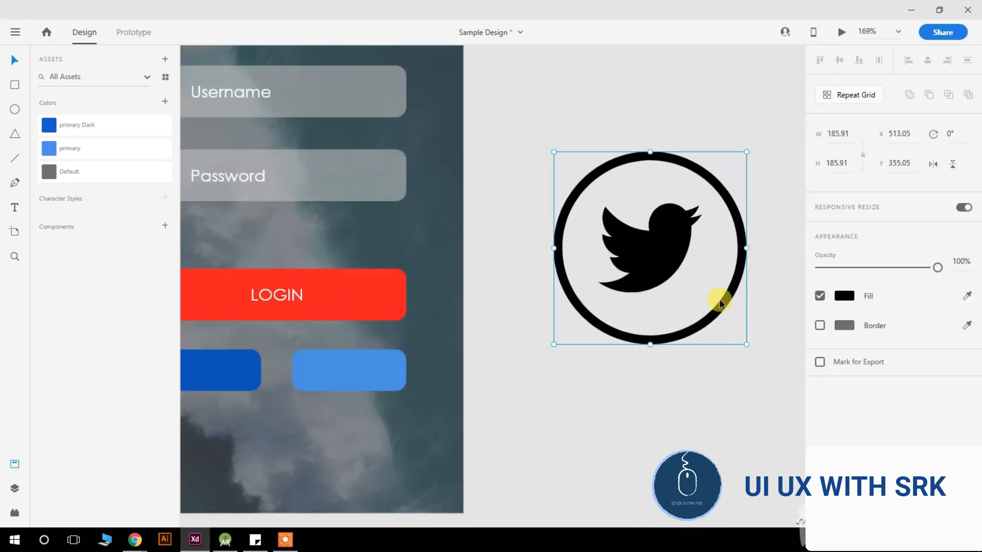
right_click(717, 327)
left_click(750, 211)
left_click(708, 180)
key("Delete")
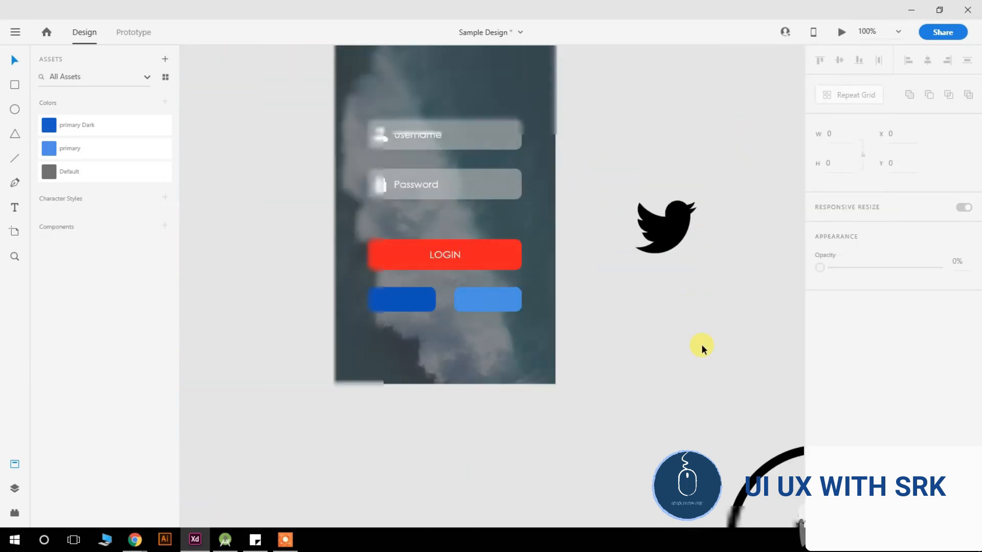
Move the circular Facebook icon below the bird, ungroup it and delete its outer ring, keeping only the f.
left_click_drag(768, 465, 642, 287)
right_click(643, 286)
key("Escape")
right_click(685, 332)
left_click(708, 220)
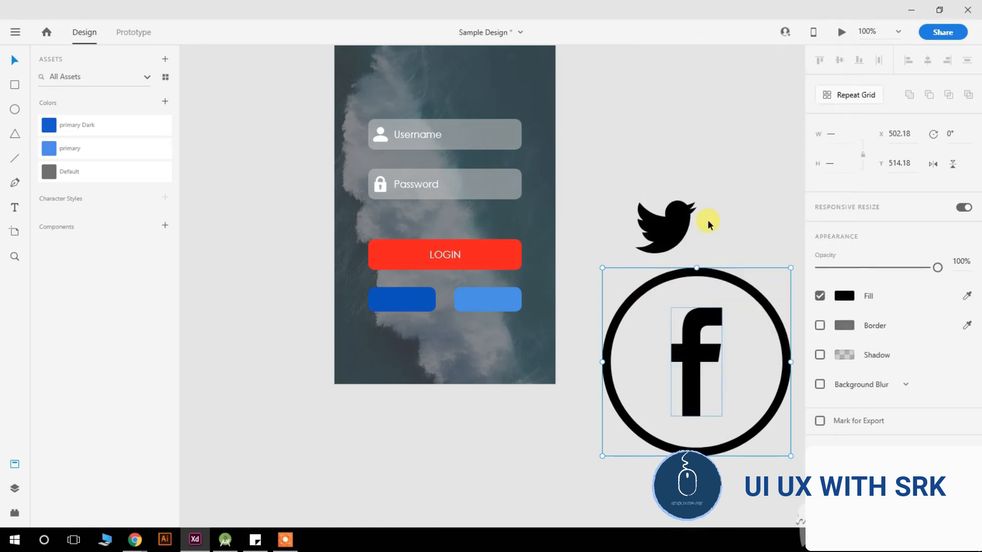
left_click(620, 247)
left_click(647, 291)
key("Delete")
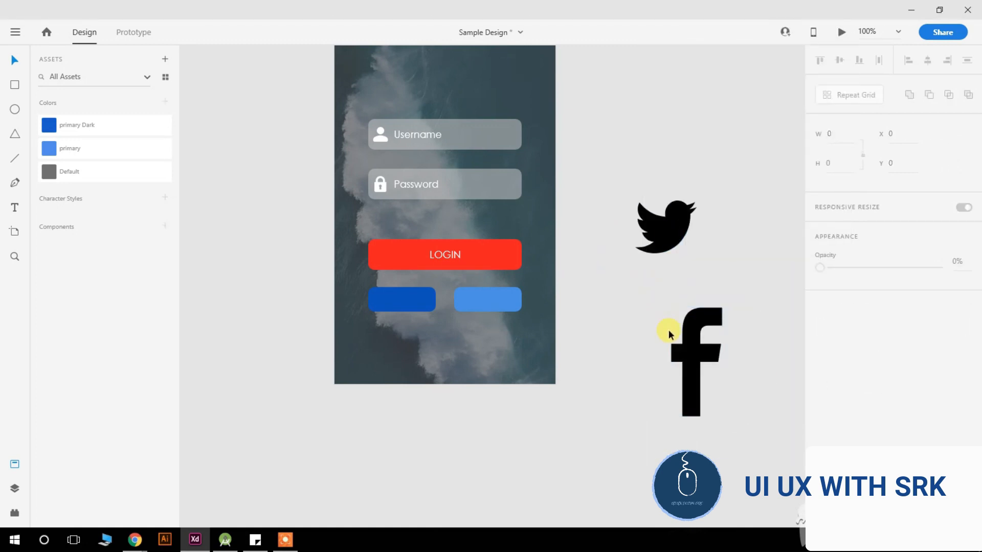
Scale the Facebook f down to about 24 × 51 and fill it with white.
left_click(685, 334)
left_click_drag(721, 307, 655, 329)
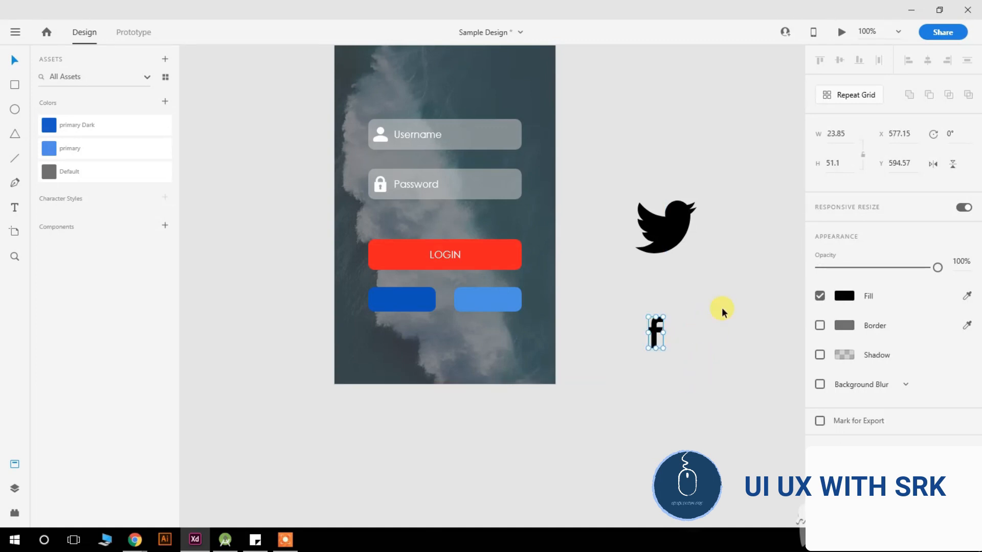
left_click(844, 296)
left_click_drag(739, 293, 641, 208)
left_click(679, 240)
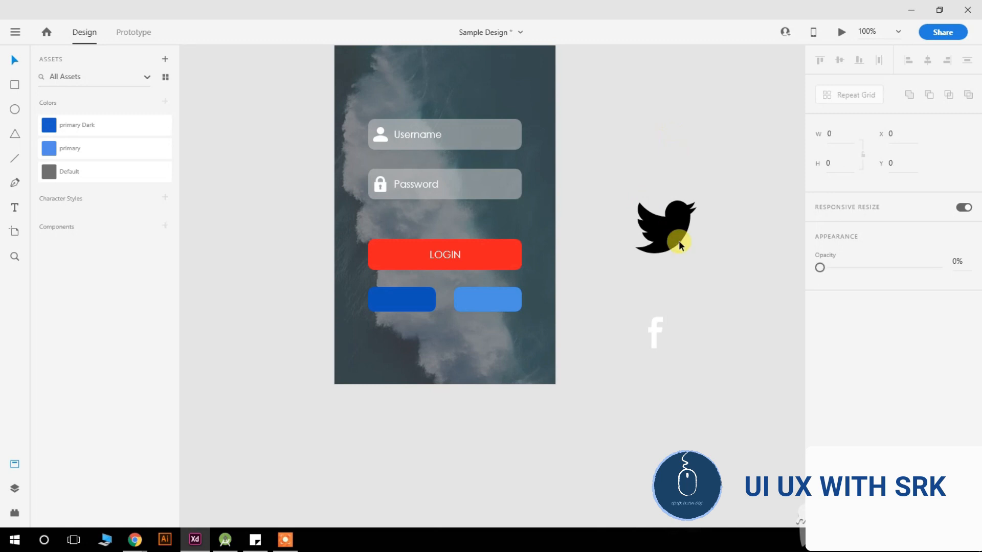
Place the white Facebook f on the dark blue button and shrink it to about 10 × 21.
left_click_drag(658, 331, 383, 300)
scroll(409, 293, "up", 3)
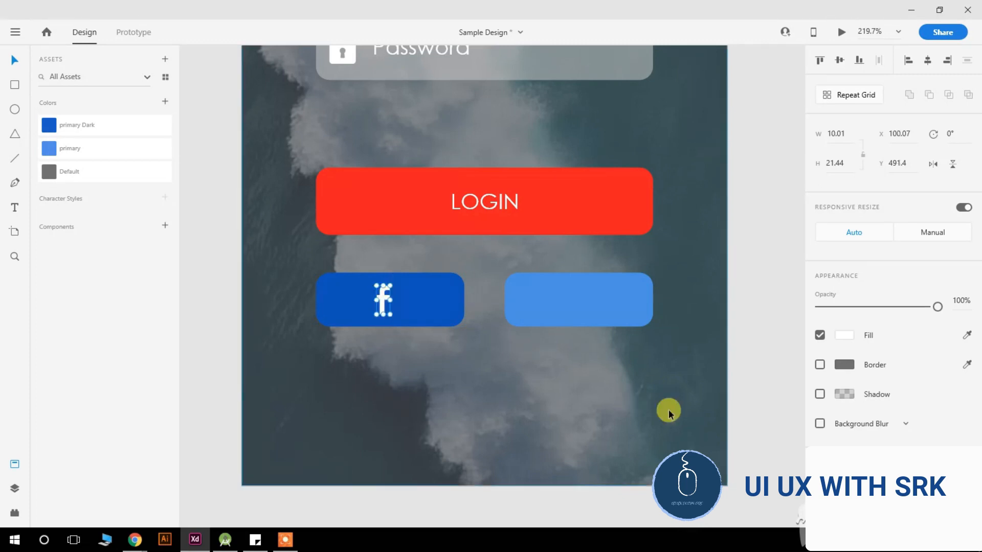
left_click(752, 339)
Move the Twitter bird closer to the artboard, at about X 451, Y 448, and fill it with white.
scroll(711, 334, "down", 2)
scroll(659, 262, "right", 3)
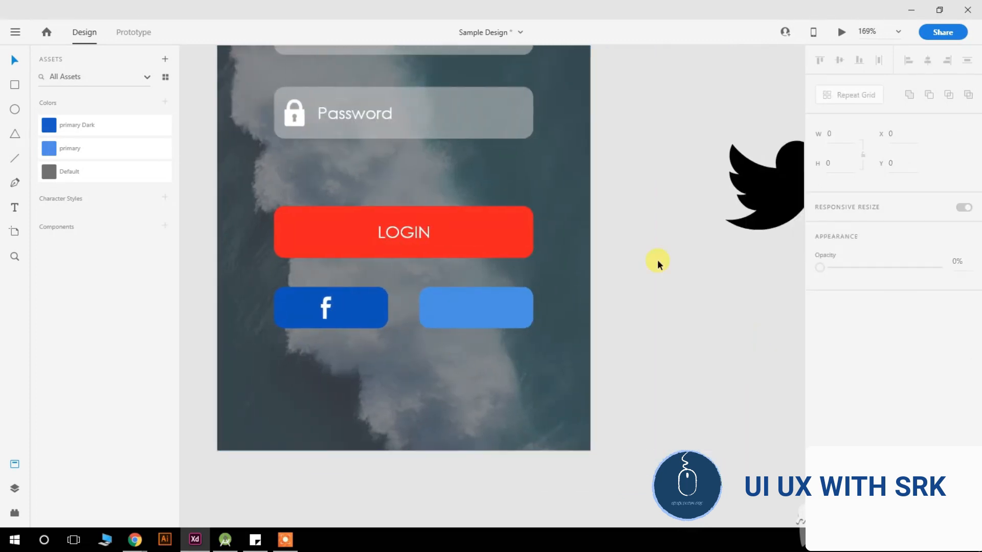
left_click_drag(763, 192, 654, 236)
left_click(844, 296)
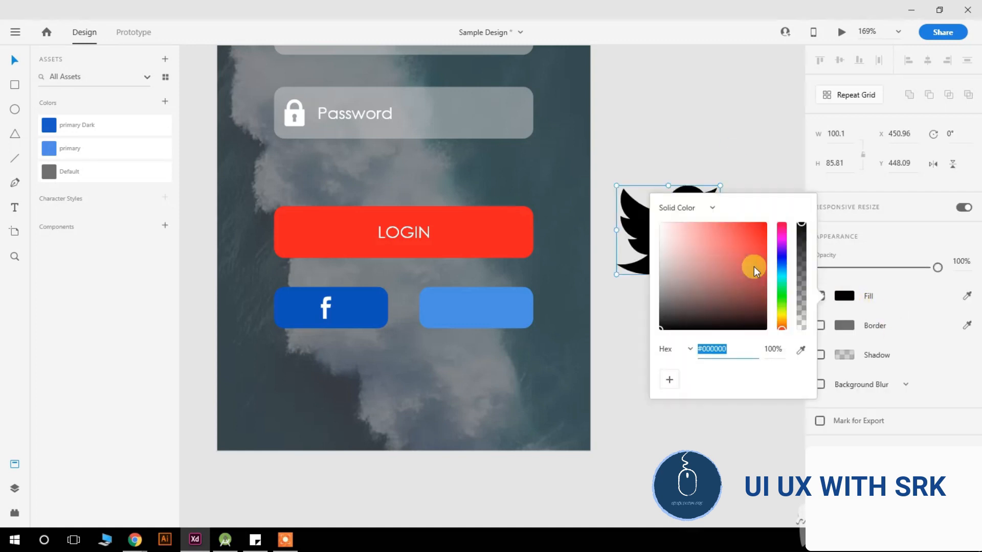
left_click_drag(754, 266, 634, 193)
left_click(671, 204)
Shrink the Twitter bird to 15.75 × 13.5 and place it in the middle of the light blue button.
left_click_drag(720, 185, 480, 302)
scroll(476, 307, "up", 5)
scroll(498, 306, "down", 3)
scroll(497, 306, "left", 5)
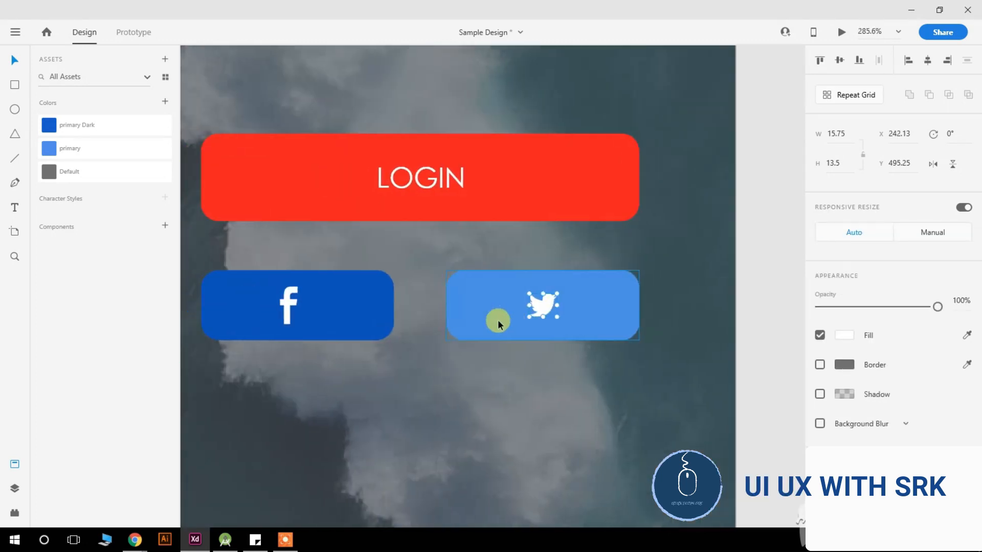
Scale the Facebook f down further and centre it vertically on the dark blue button.
scroll(417, 304, "up", 4)
left_click(427, 297)
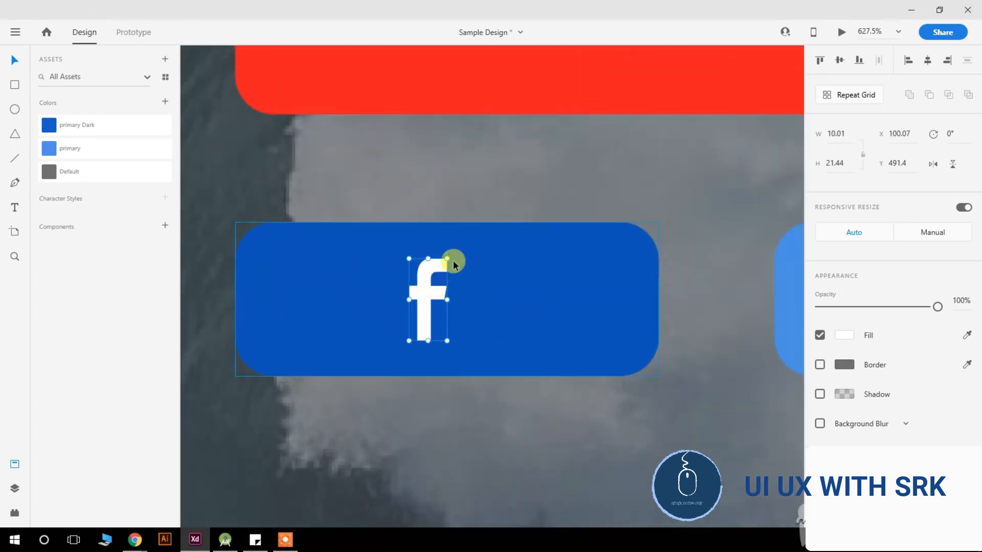
left_click_drag(440, 254, 438, 264)
left_click(507, 297, "shift")
left_click(839, 61)
scroll(676, 302, "down", 4)
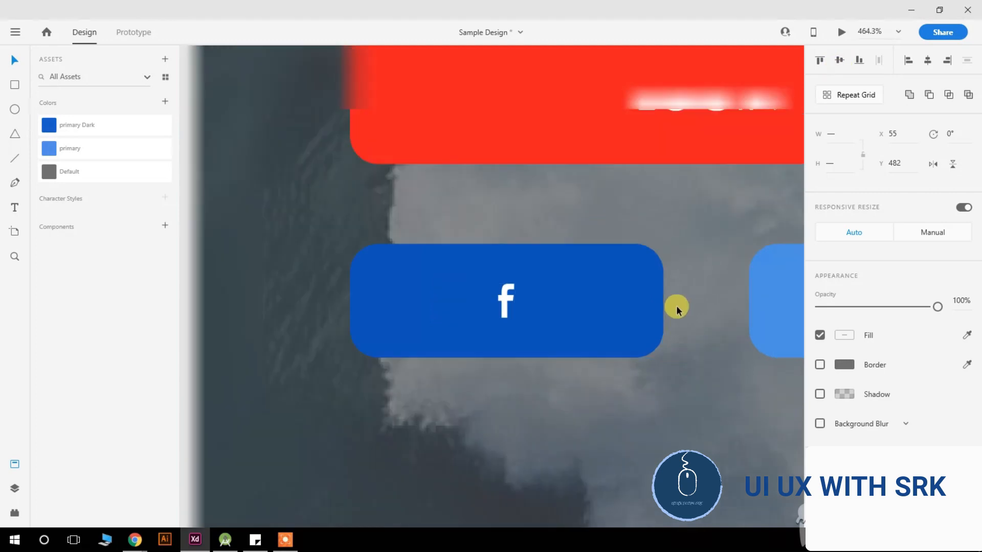
left_click(370, 302)
Set the LOGIN title's font weight to Bold and move the title down to Y 93, keeping it centred.
scroll(370, 301, "down", 6)
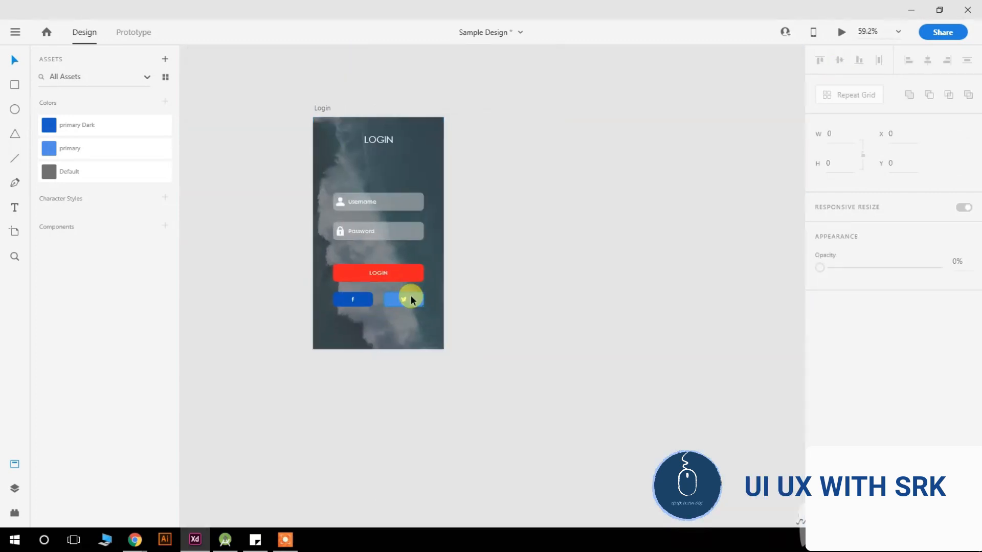
scroll(367, 300, "up", 3)
scroll(419, 319, "left", 1)
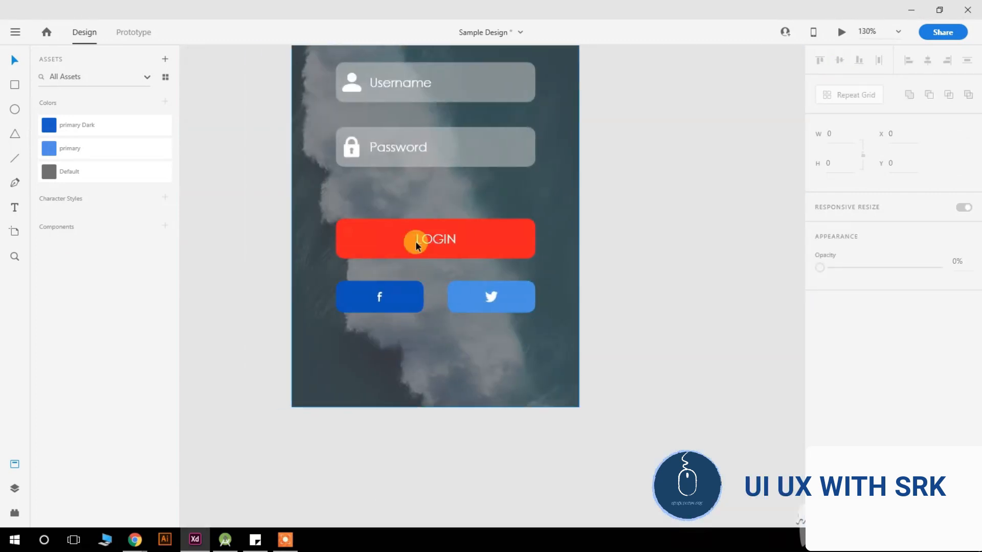
scroll(404, 255, "up", 2)
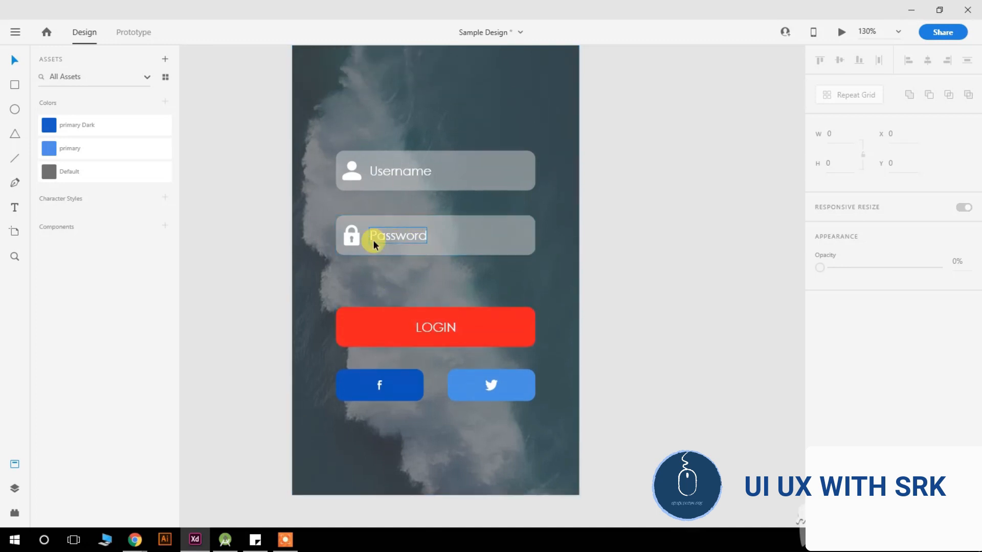
scroll(404, 225, "up", 2)
left_click(435, 80)
scroll(498, 163, "up", 1)
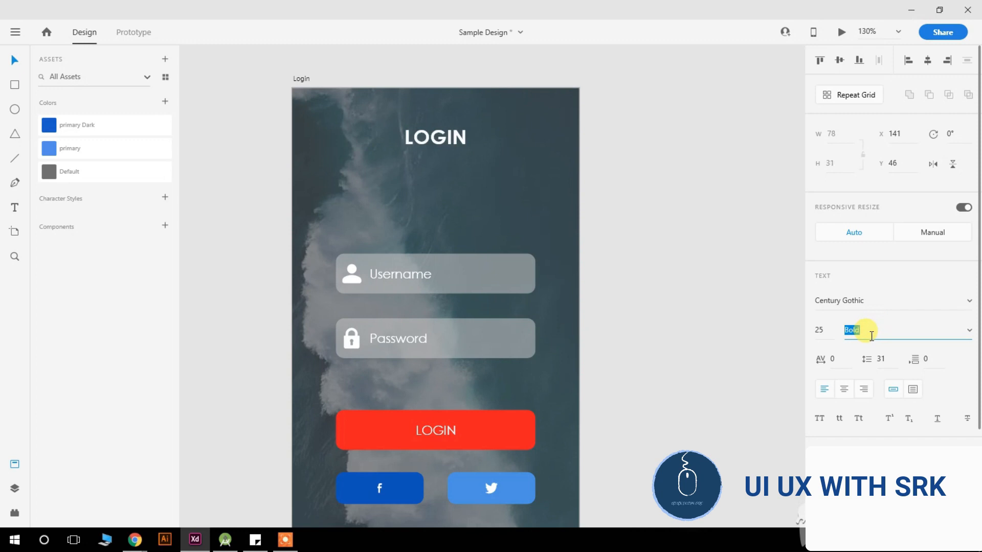
left_click_drag(449, 136, 453, 180)
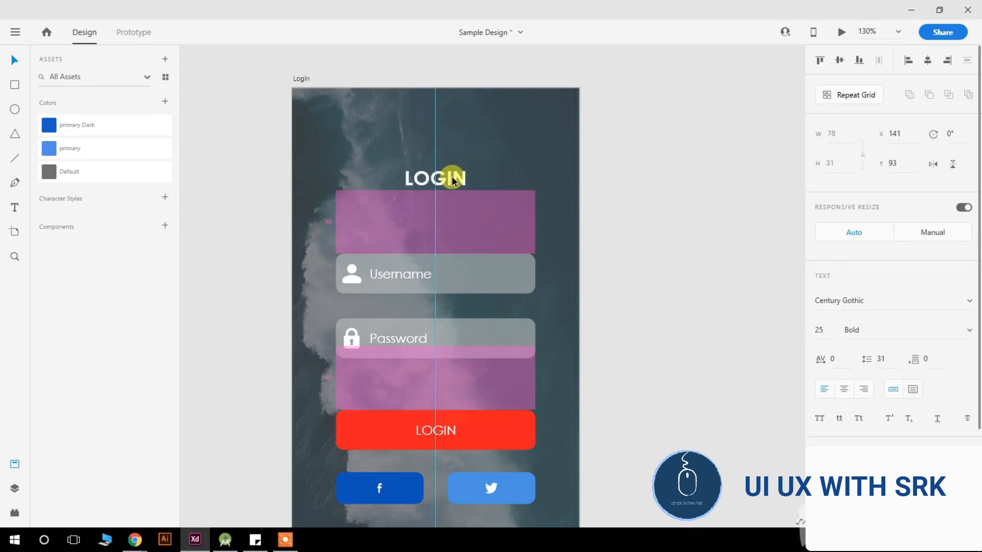
left_click(708, 193)
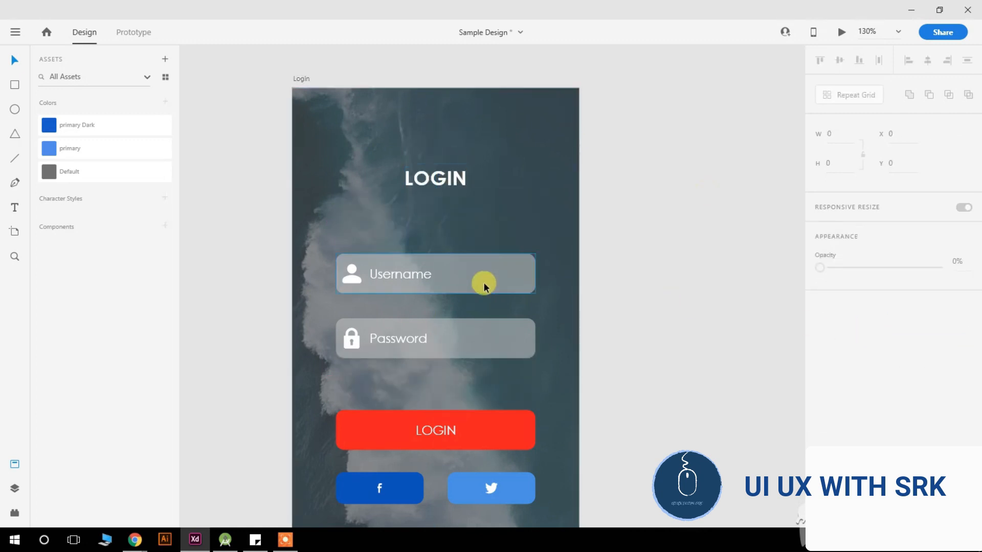
Darken the Facebook button's fill to a deep navy blue, about #003B98.
scroll(484, 285, "down", 3)
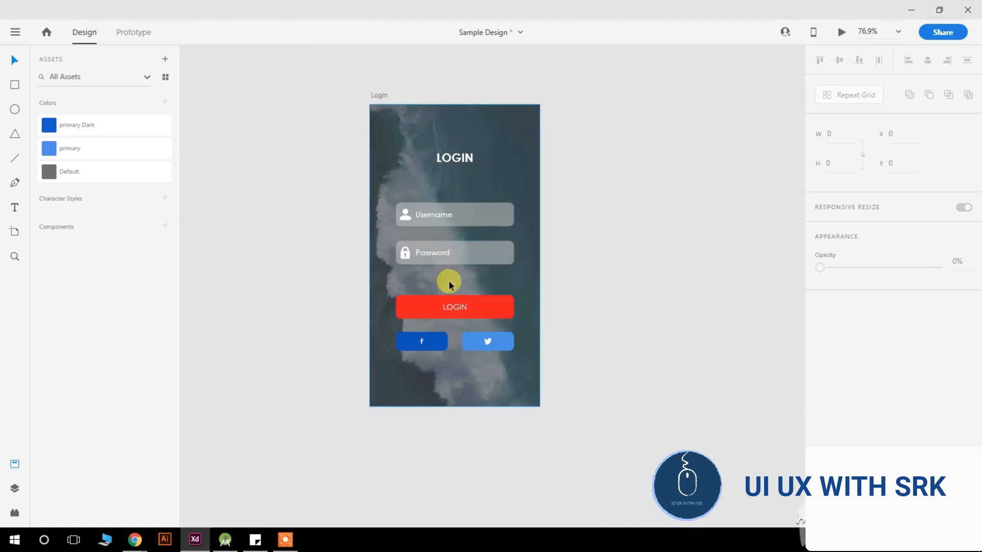
scroll(460, 318, "up", 3)
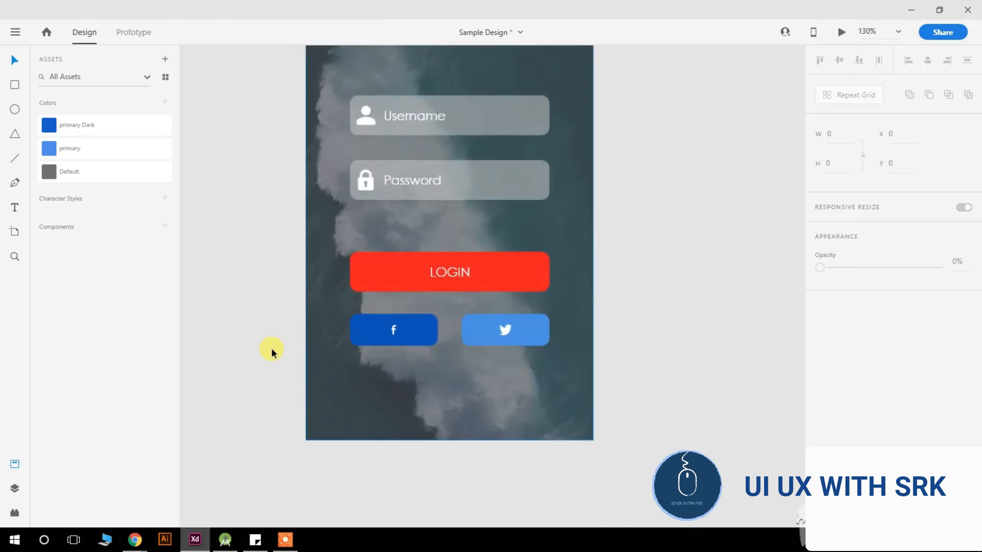
left_click(381, 341)
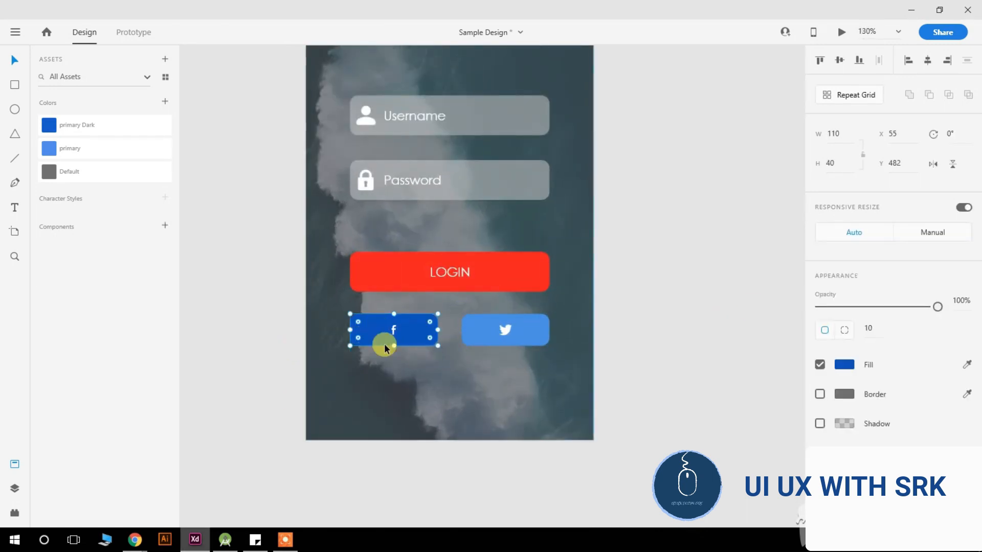
left_click(843, 365)
left_click_drag(761, 325, 768, 340)
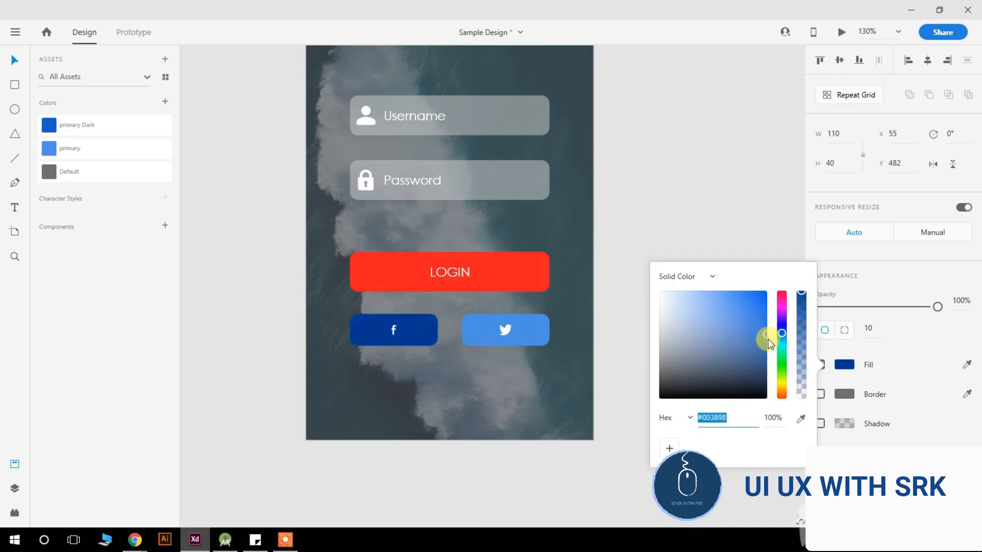
left_click(716, 237)
Group the Facebook and Twitter buttons with their icons and move them down to Y 514.
left_click(393, 328)
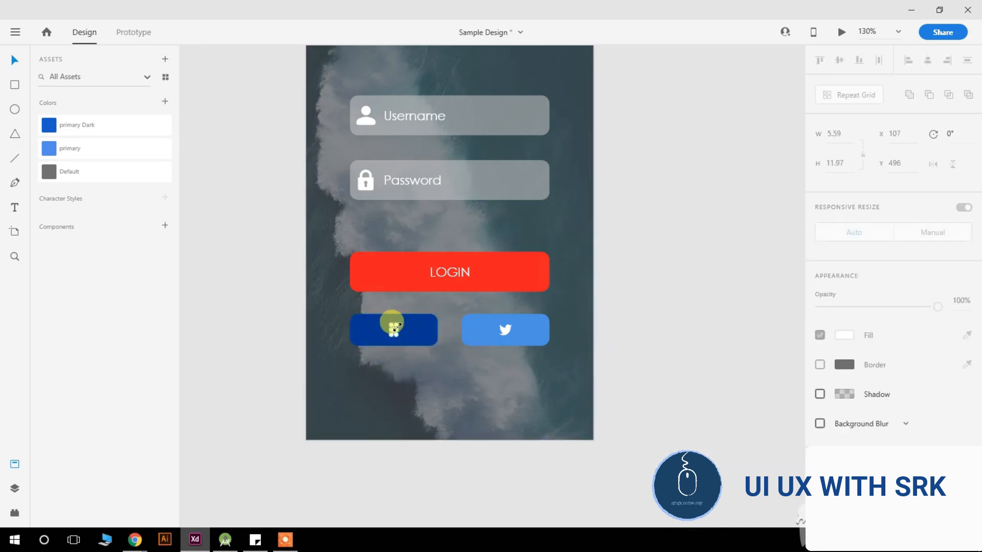
left_click(406, 328, "shift")
left_click(506, 331, "shift")
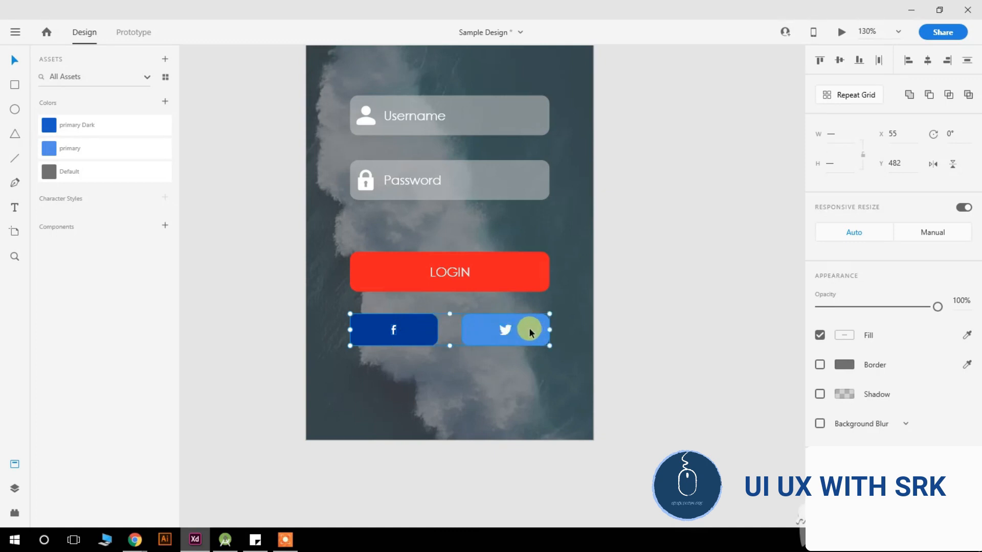
left_click_drag(508, 331, 511, 353)
left_click(496, 351)
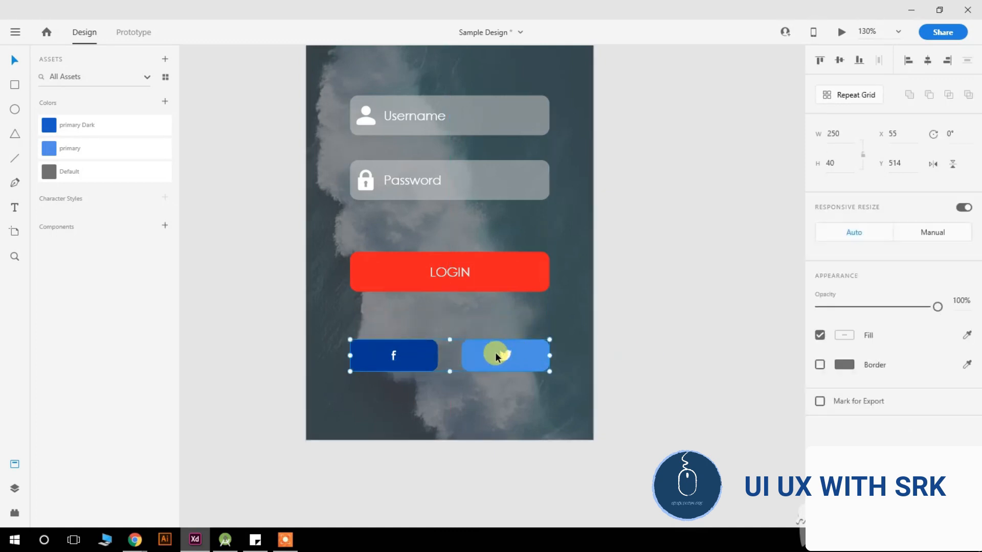
Ungroup the social buttons, then group the Twitter bird with its light blue button.
right_click(496, 352)
left_click(538, 219)
left_click(643, 273)
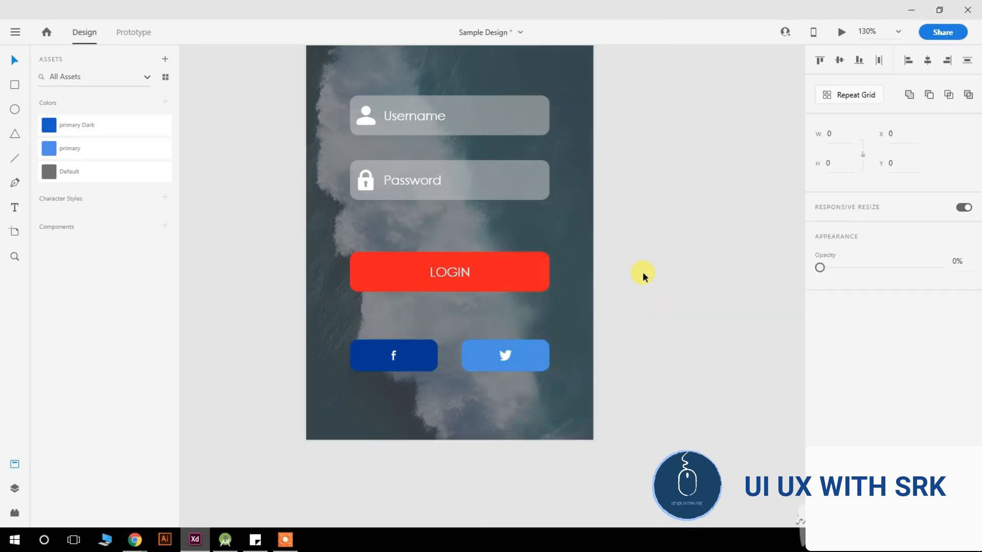
left_click(511, 353)
right_click(530, 363)
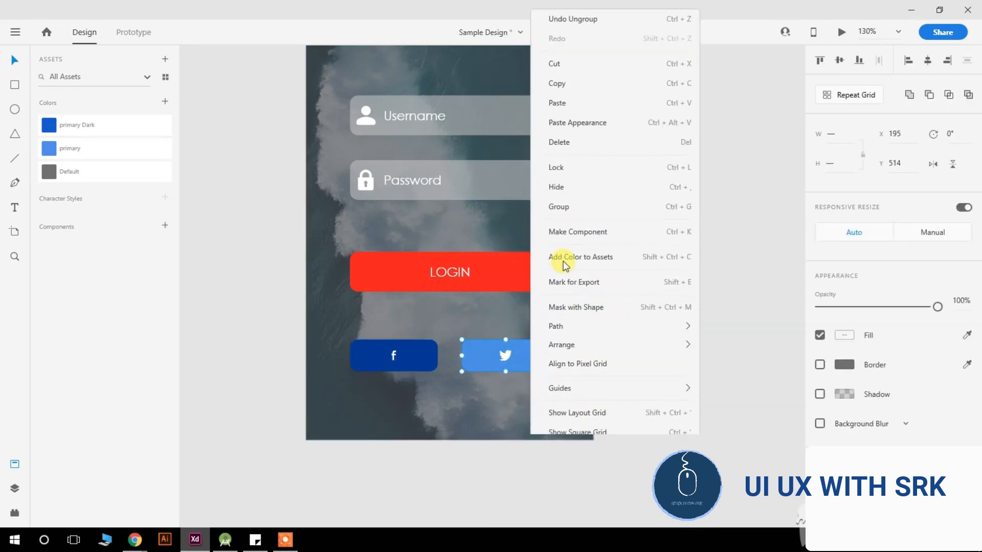
left_click(565, 197)
Lock the 360 × 640 background that fills the artboard.
left_click(542, 304)
right_click(540, 301)
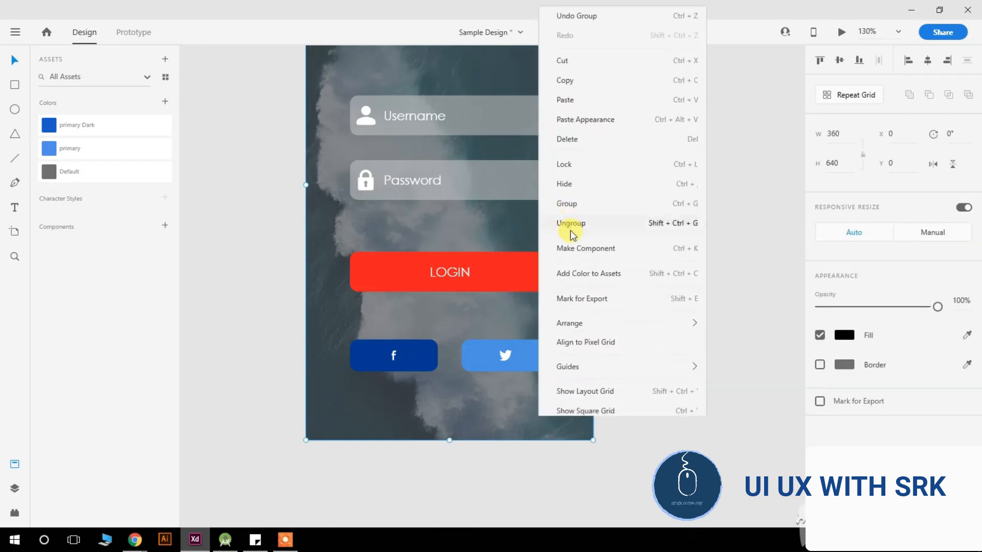
left_click(578, 161)
left_click(645, 231)
left_click(544, 347)
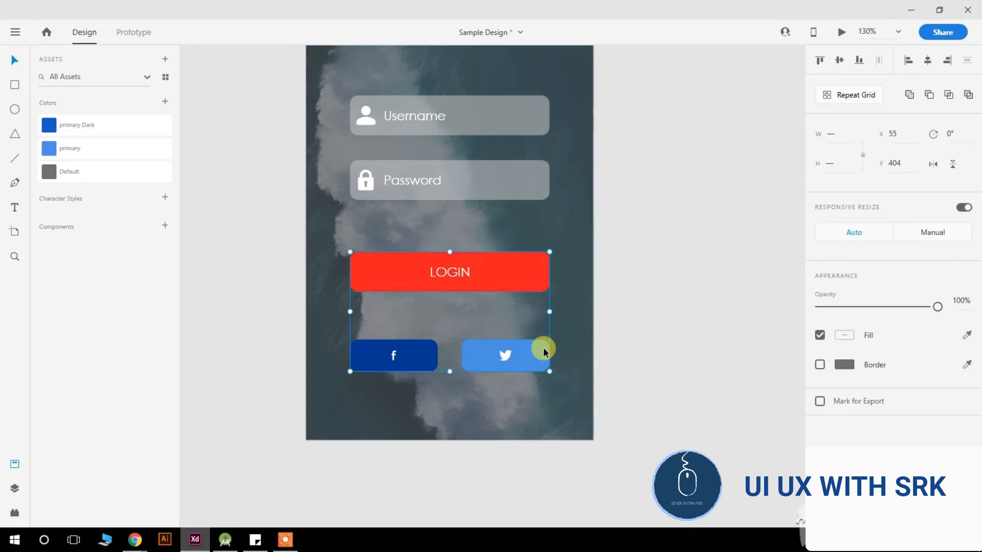
left_click(581, 302)
Group the Facebook f with its dark blue button.
left_click_drag(386, 320, 415, 365)
key("ctrl+g")
left_click(686, 377)
left_click(370, 356)
scroll(467, 381, "up", 1)
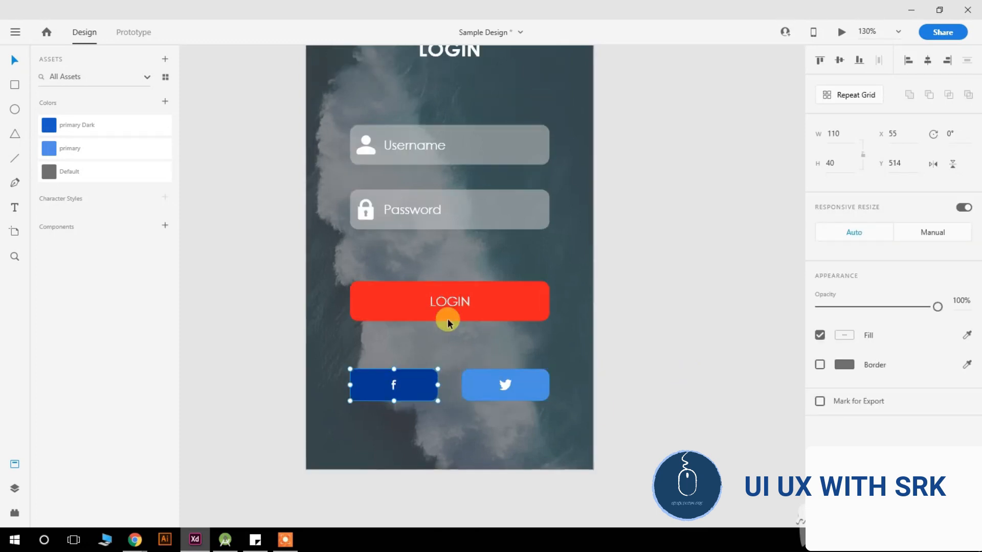
left_click(452, 305)
left_click(416, 211)
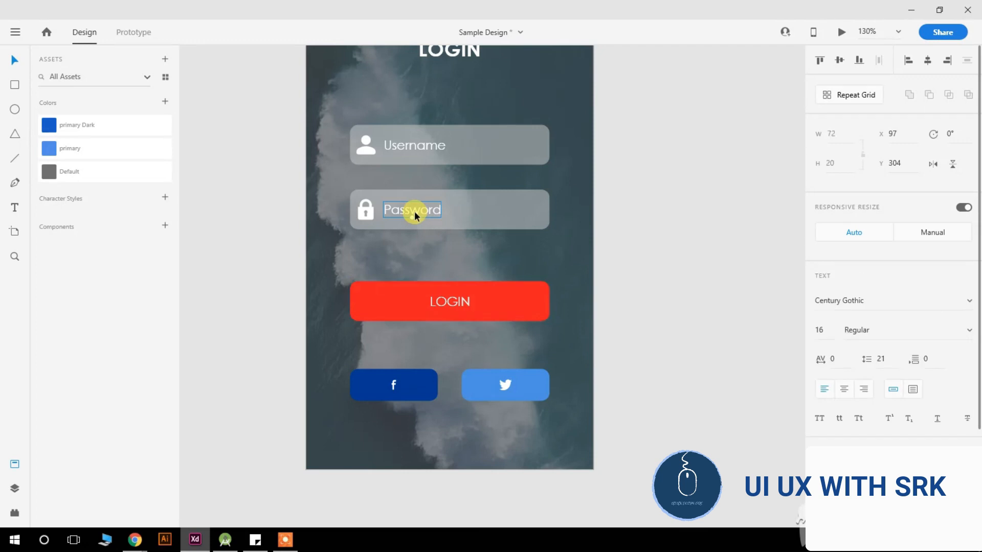
key("ctrl+v")
key("Delete")
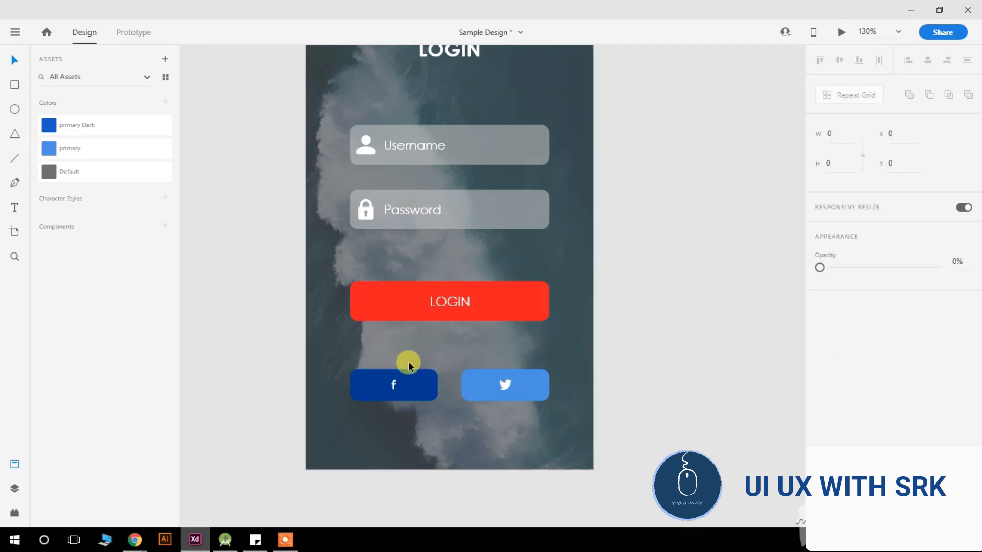
Duplicate the Password label between the red LOGIN button and the social buttons, and change the copy's text to "Login with".
left_click(406, 210)
left_click_drag(415, 214, 460, 348)
scroll(460, 361, "up", 3)
double_click(460, 348)
type("Login with")
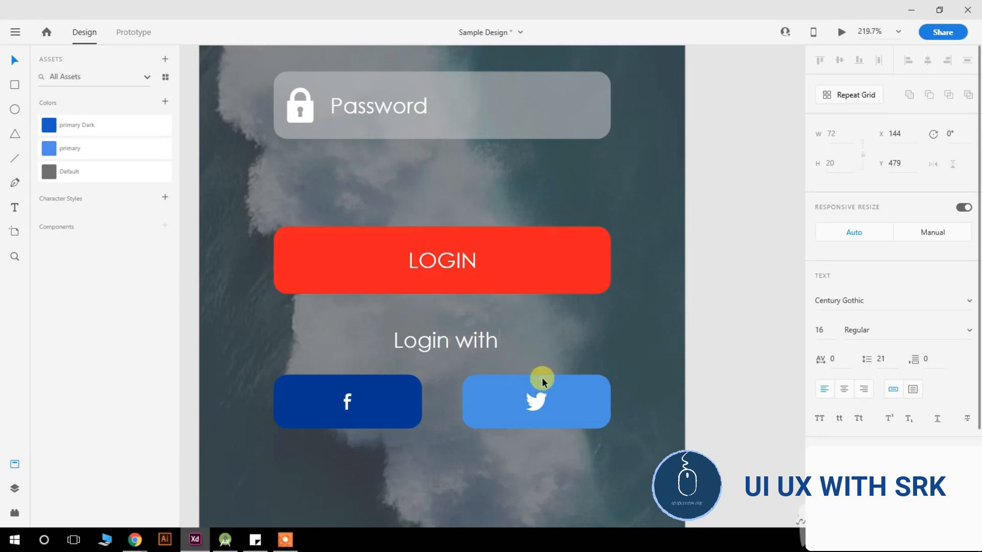
Centre the "Login with" label horizontally between the LOGIN button and the social buttons, at X 141, Y 477.
scroll(609, 359, "down", 2)
key("Escape")
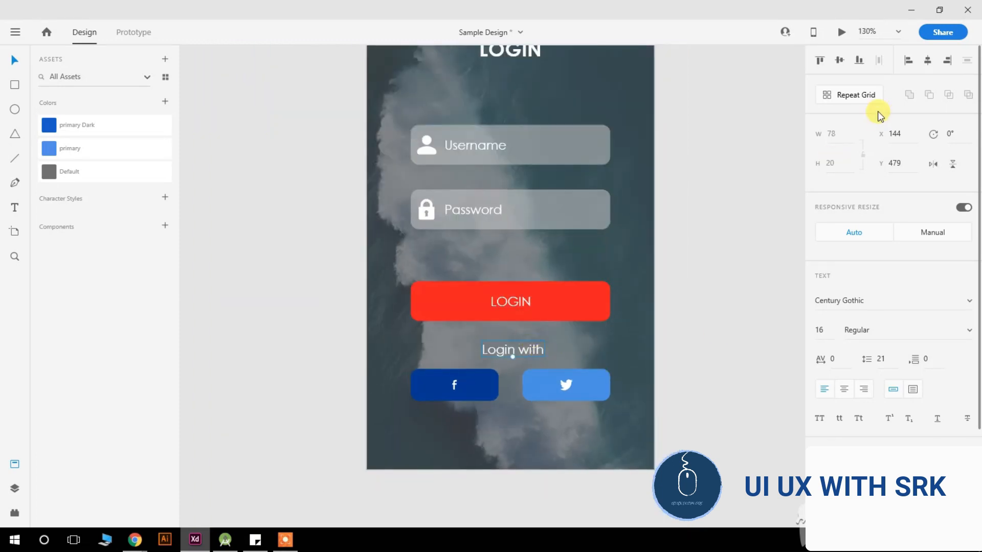
left_click(733, 352)
left_click_drag(529, 346, 538, 353)
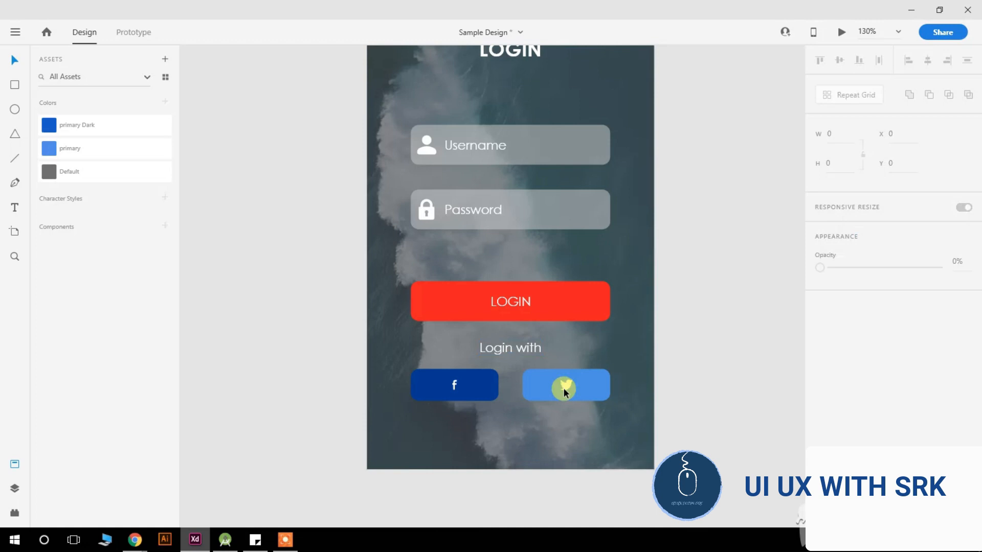
Examine the overall login layout and the spacing around the two social buttons.
left_click(539, 392)
left_click(483, 394, "shift")
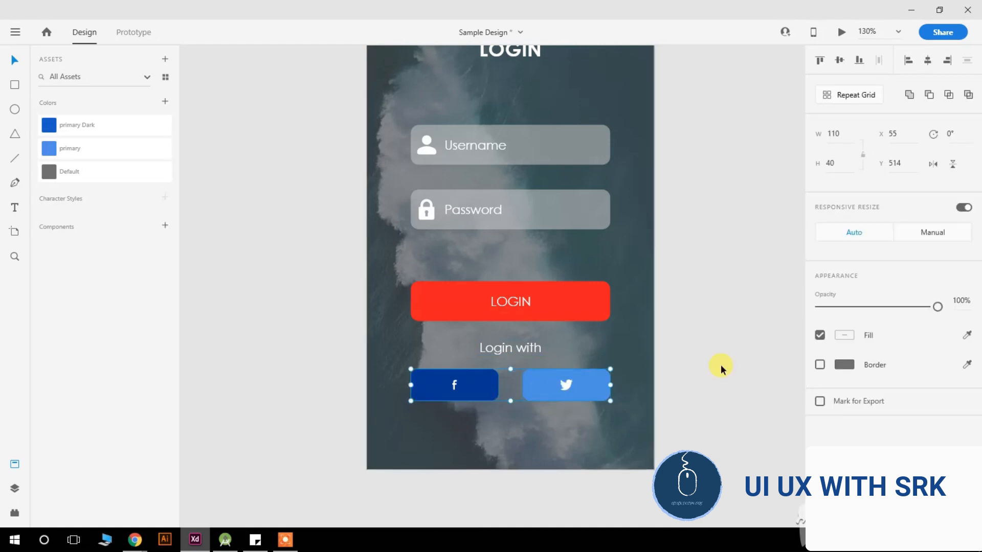
left_click(523, 417)
scroll(526, 428, "down", 2)
scroll(529, 404, "down", 2)
scroll(532, 376, "up", 1)
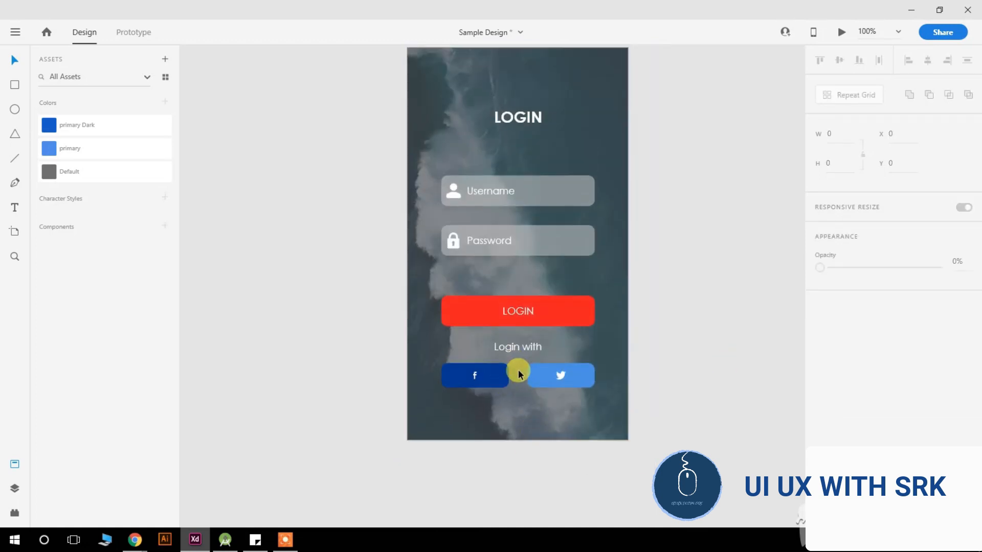
scroll(511, 390, "down", 2)
scroll(518, 375, "up", 1)
Duplicate the "Login with" label twice below the social buttons, at X 141 and Y 574 and 604.
scroll(519, 375, "up", 3)
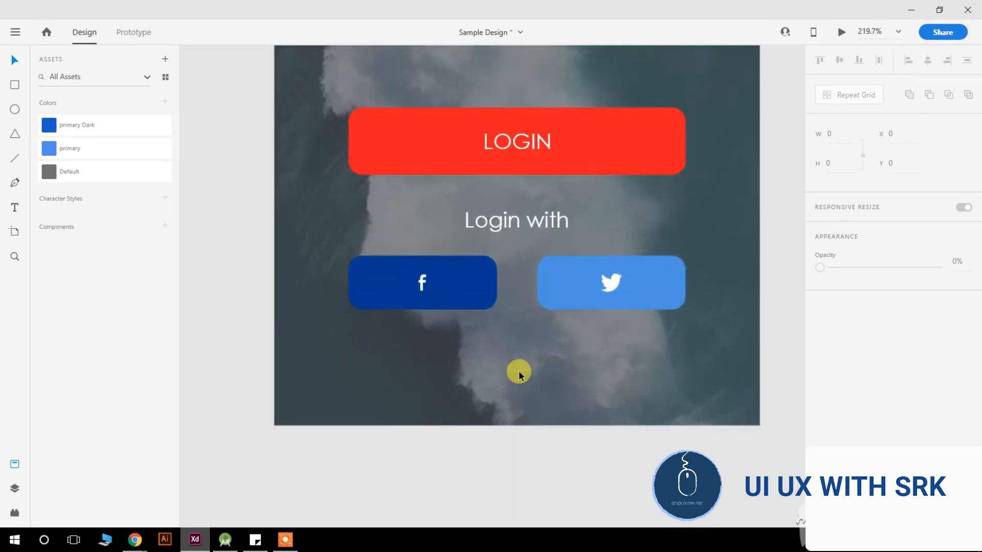
scroll(517, 348, "right", 1)
scroll(566, 255, "down", 1)
scroll(581, 272, "up", 1)
left_click(519, 221)
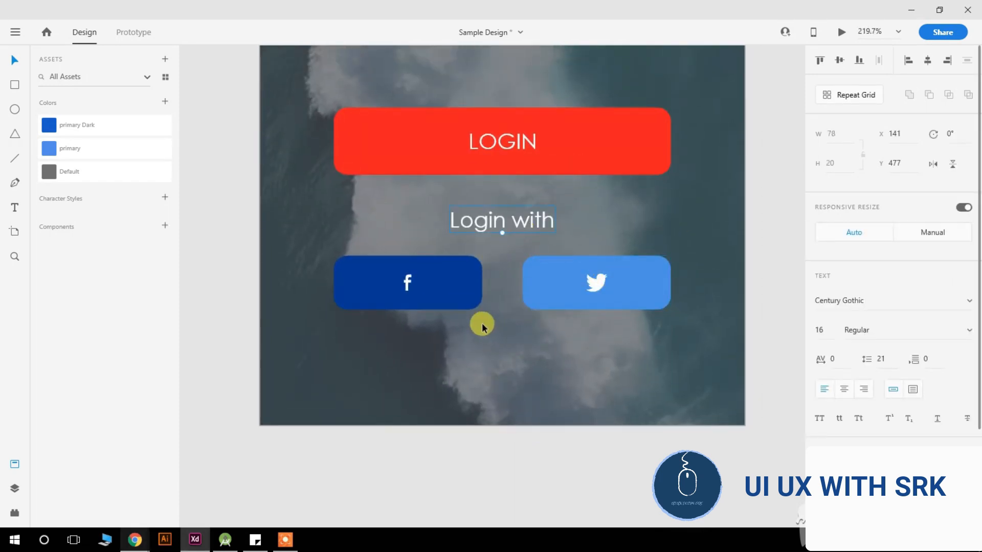
left_click_drag(531, 221, 520, 394)
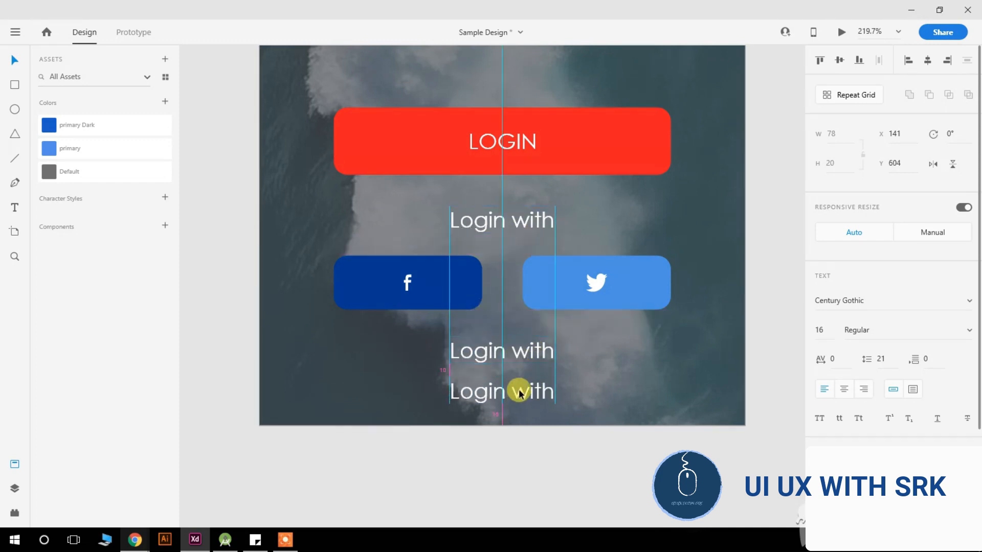
Move the upper "Login with" label and both social buttons up slightly, and the red LOGIN button up to Y 391.
left_click(554, 270)
left_click(442, 274, "shift")
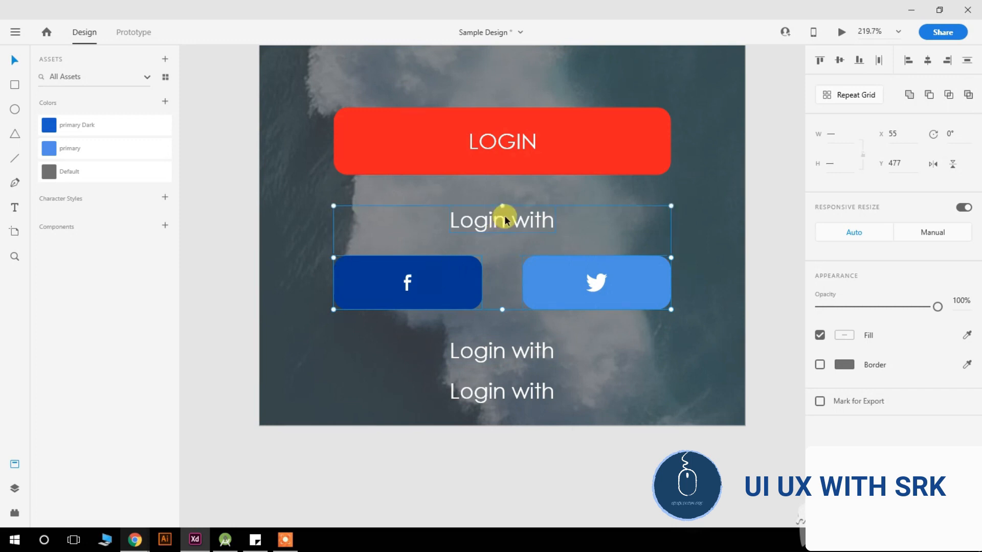
left_click_drag(504, 220, 506, 204)
left_click_drag(511, 148, 527, 134)
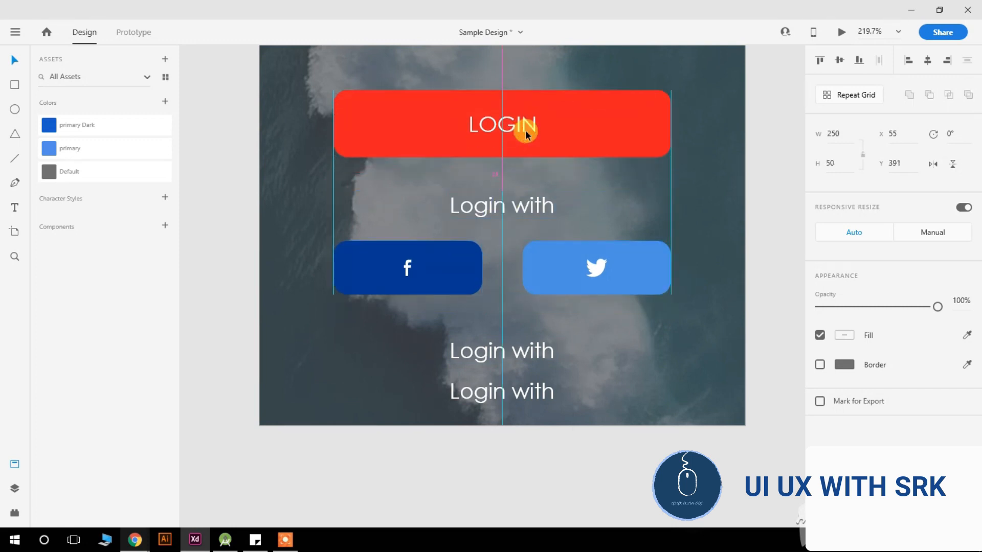
Fill the two lower "Login with" labels with the LOGIN button's red.
scroll(532, 148, "up", 2)
left_click(532, 420)
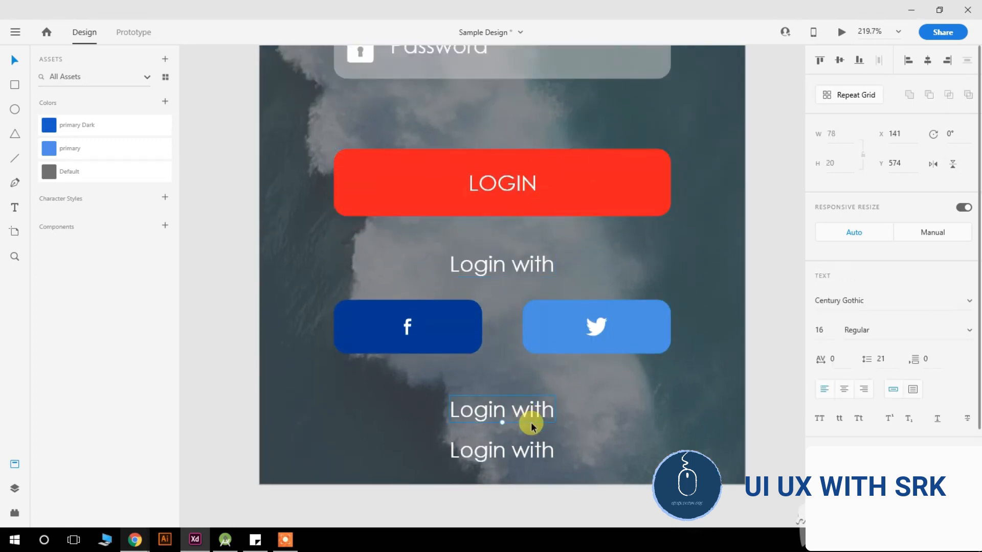
left_click(532, 457, "shift")
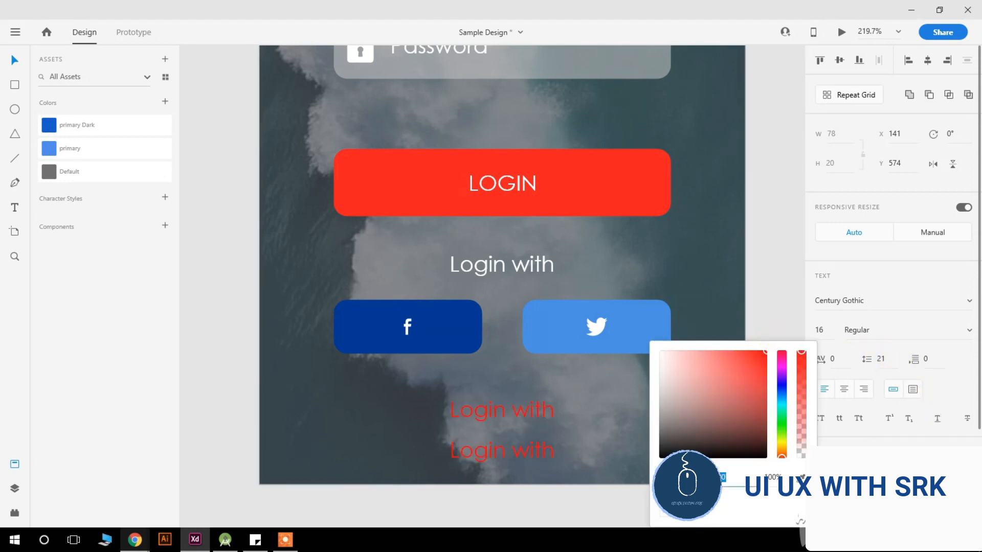
key("Escape")
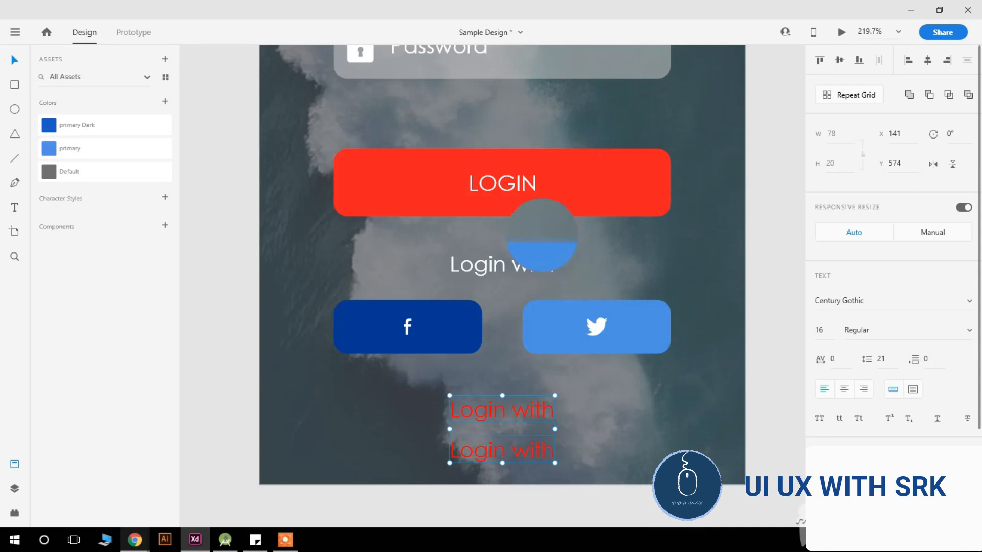
scroll(599, 207, "down", 3)
left_click(605, 426)
Try a Bold font weight on the upper red "Login with" label.
left_click(584, 354)
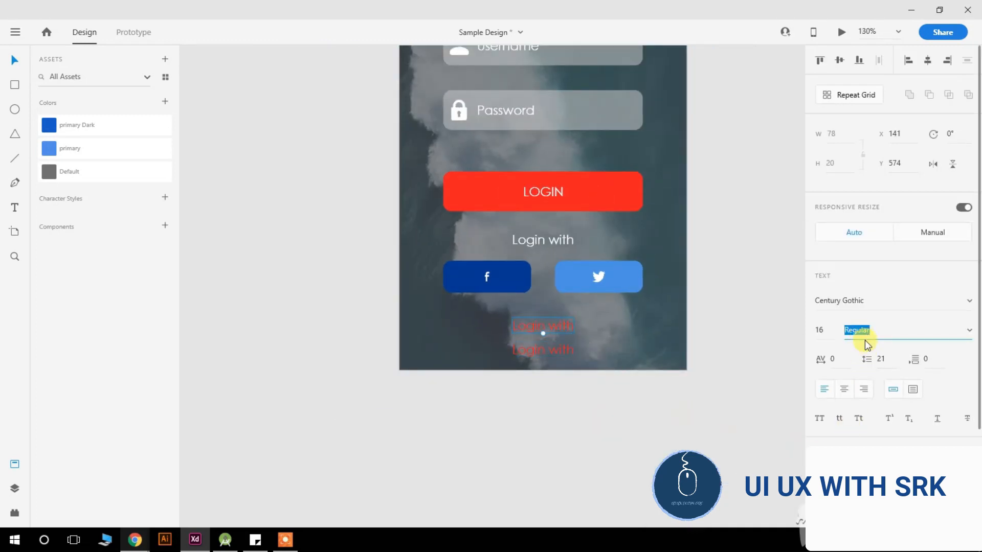
left_click(755, 434)
left_click(563, 330)
Change the upper red label's text to "Forgot Password" and set its font weight to Regular.
double_click(560, 322)
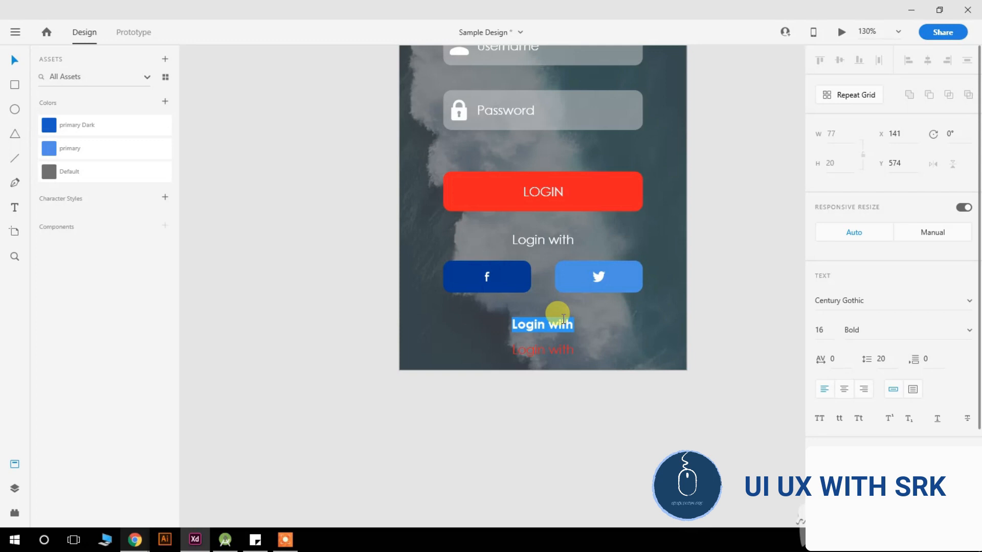
type("Forgot")
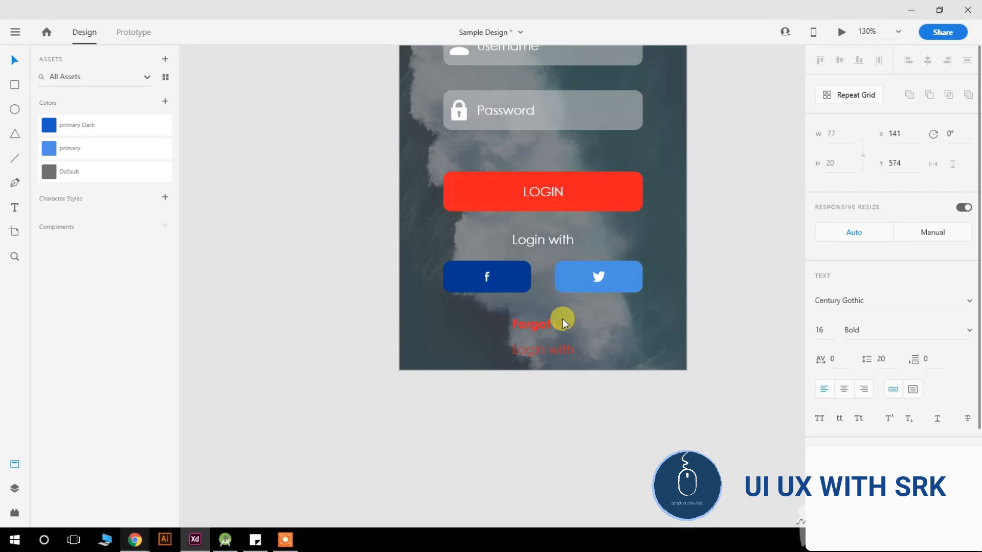
type(" Password")
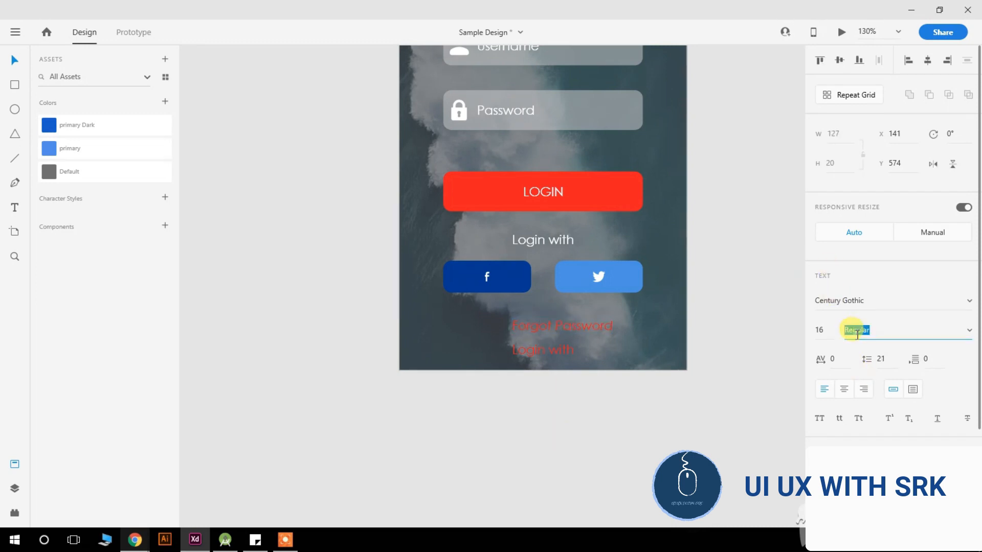
left_click(629, 348)
Place the "Forgot Password" label directly beneath the Twitter button at Y 556, and reduce its font size to about the button's width.
left_click(592, 325)
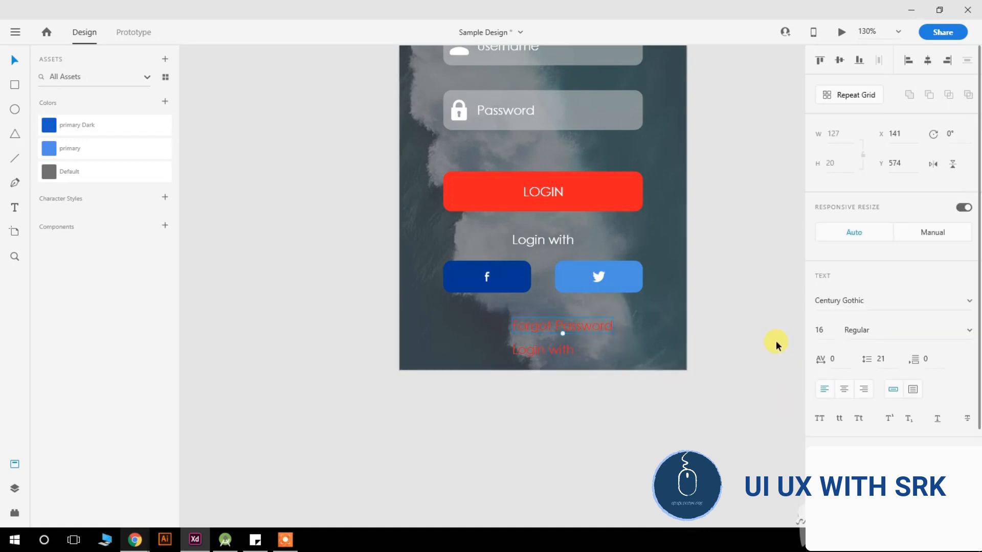
left_click_drag(587, 328, 617, 314)
scroll(612, 318, "up", 5)
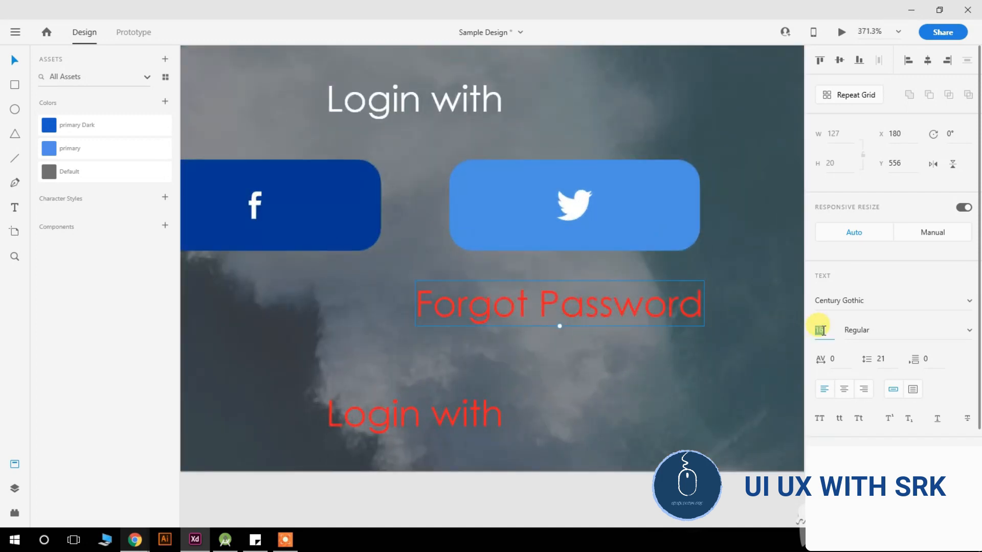
left_click(726, 425)
left_click_drag(616, 298, 642, 303)
scroll(631, 338, "down", 5)
left_click(632, 450)
Replace the lower red "Login with" label's text with "Not yet member?" and place the label at X 127.
left_click_drag(573, 381, 573, 364)
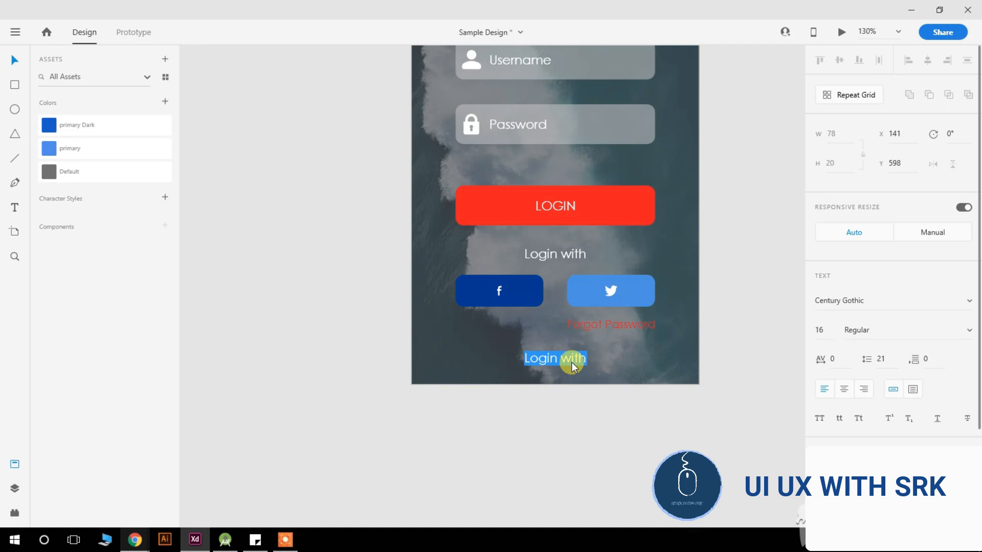
type("Not yet member?")
left_click_drag(609, 364, 596, 362)
Set the font of the Username, Password, "Login with", "Forgot Password" and "Not yet member?" labels to Catamaran.
left_click(596, 329, "shift")
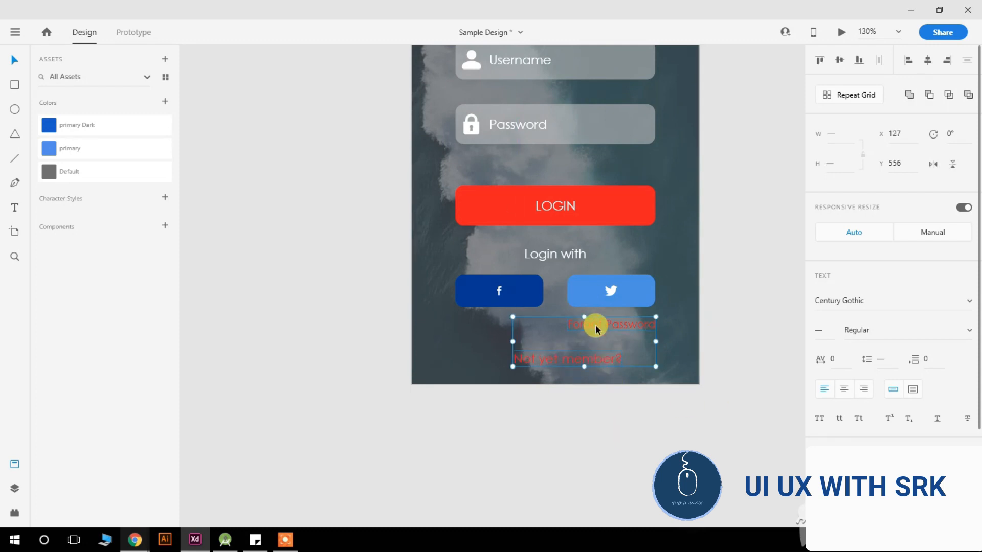
scroll(573, 256, "up", 3)
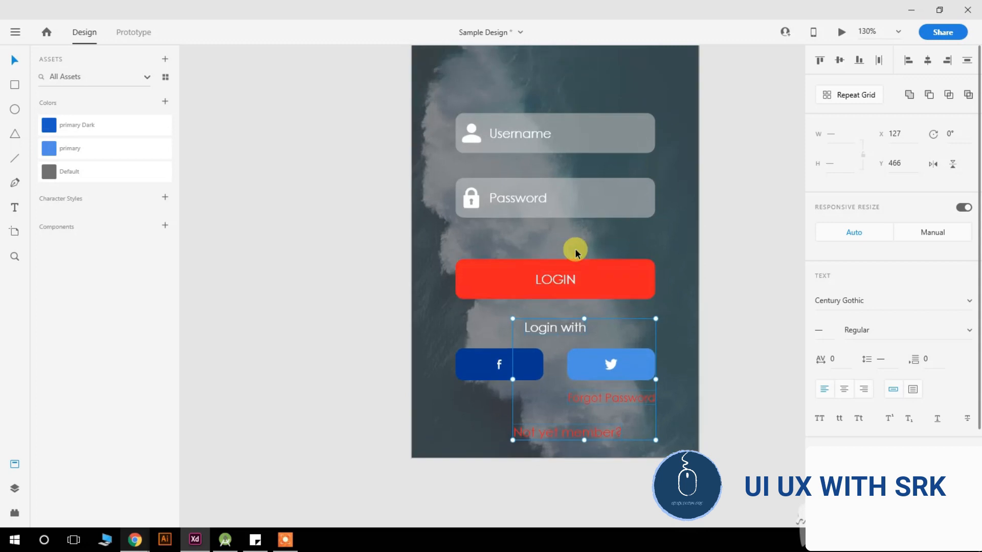
left_click(534, 191, "shift")
left_click(530, 137, "shift")
scroll(539, 182, "up", 4)
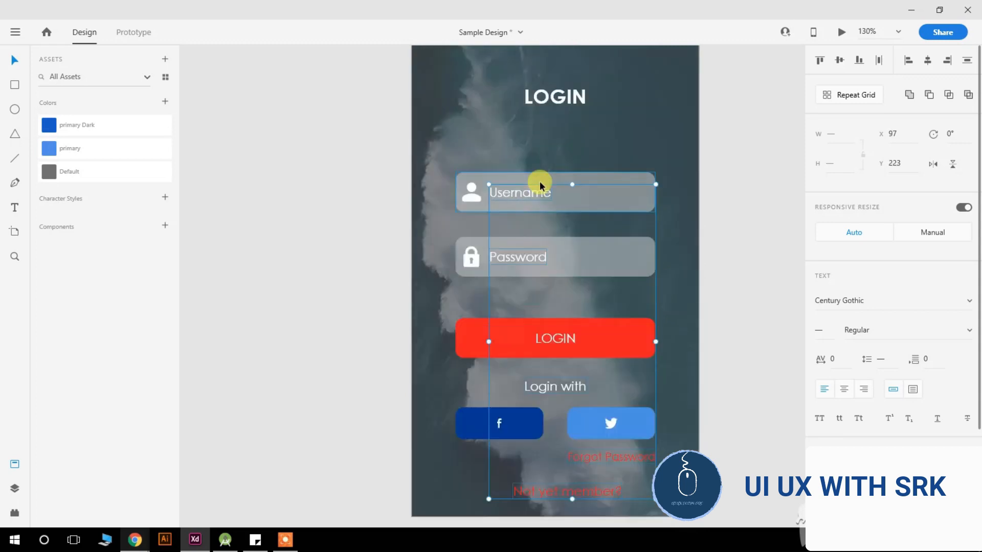
left_click(862, 302)
type("Catamaran")
key("Up")
key("Down")
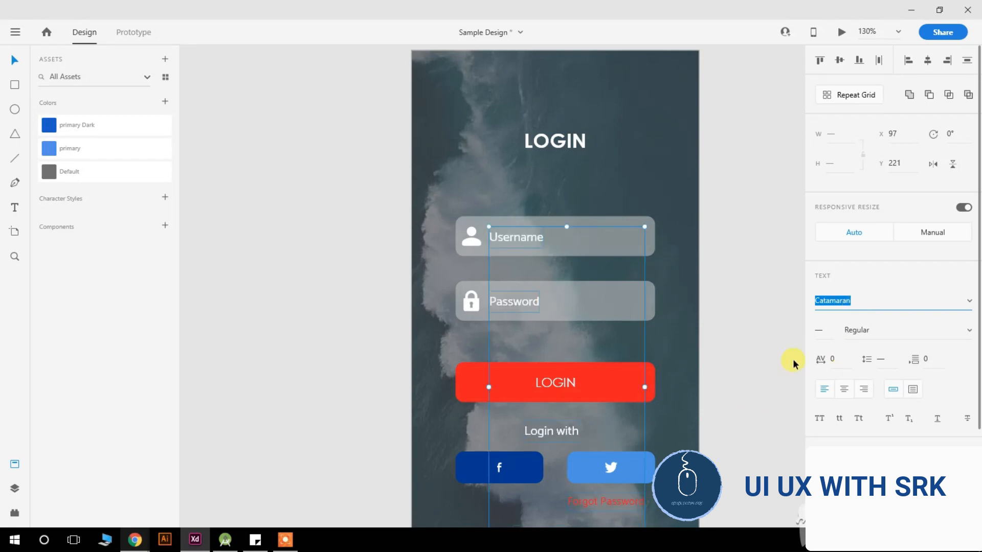
left_click(781, 355)
scroll(541, 440, "down", 4)
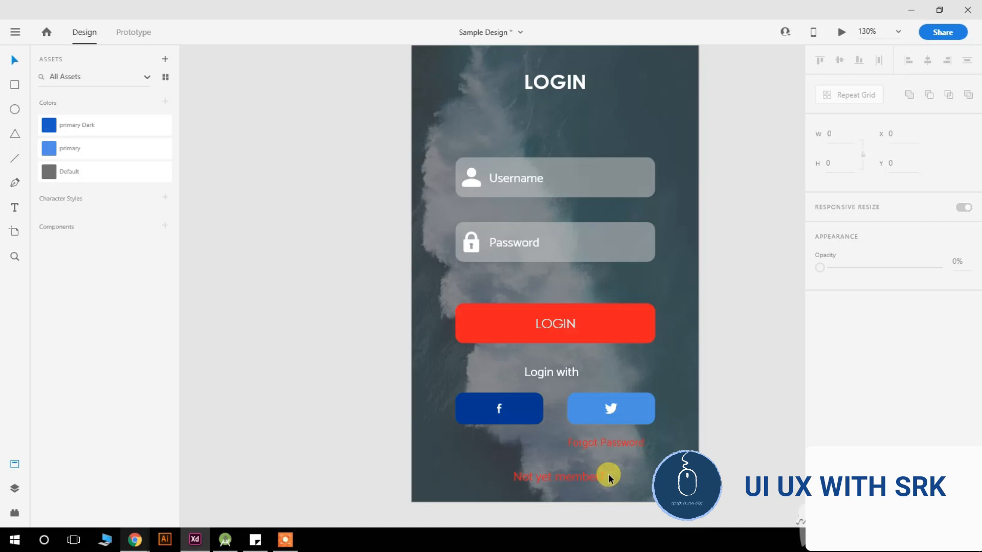
Move the "Not yet member?" label up to Y 584, closer to the "Forgot Password" label.
left_click(579, 445)
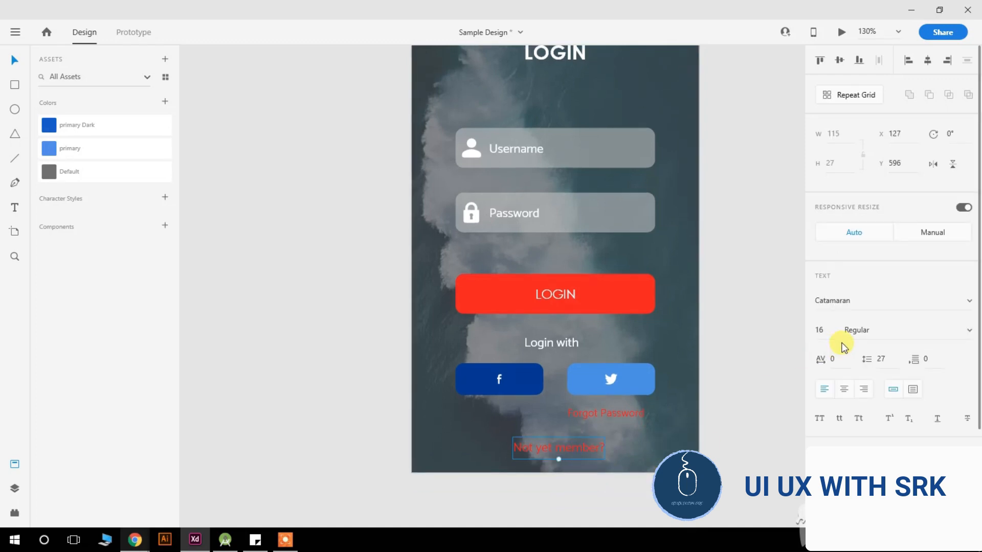
left_click(773, 367)
scroll(639, 424, "down", 1)
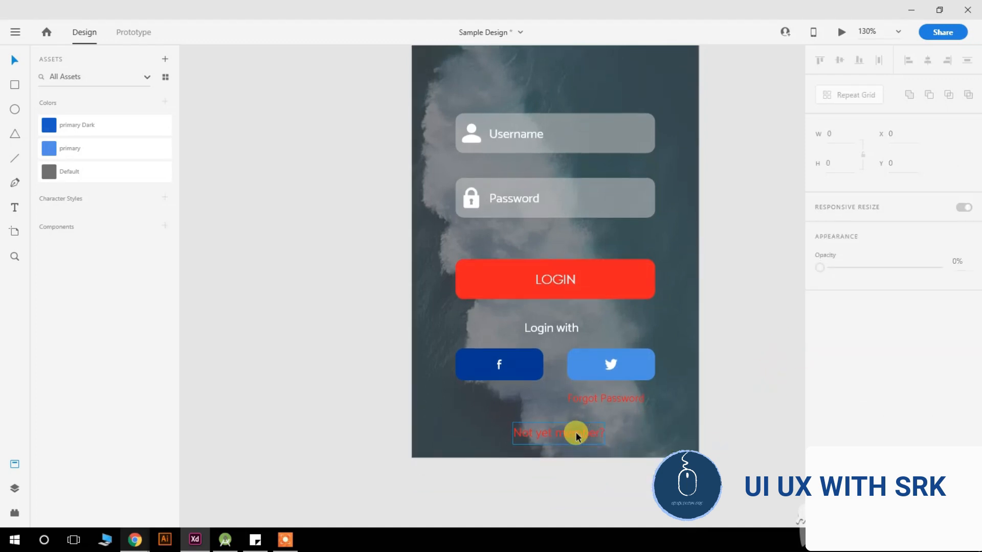
left_click_drag(576, 436, 577, 422)
scroll(575, 425, "up", 1)
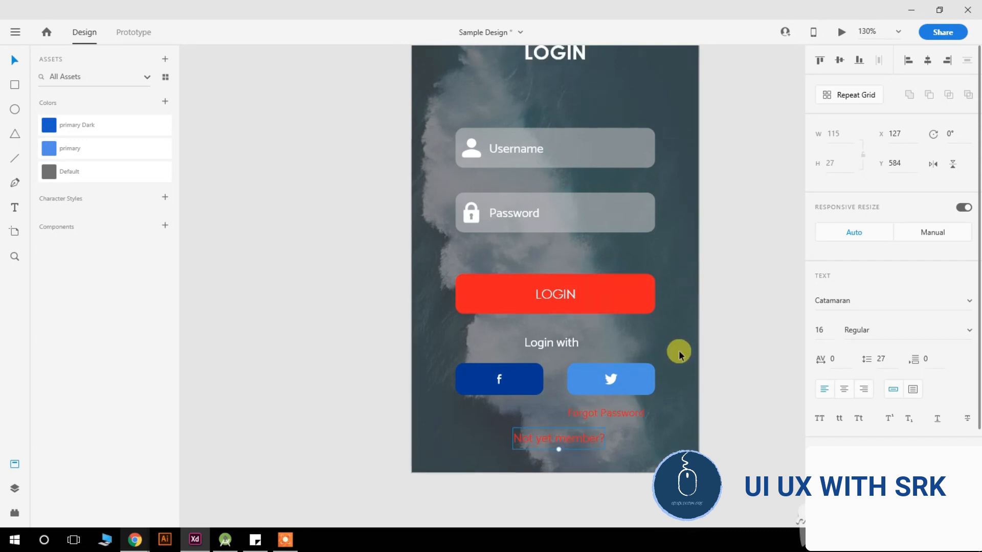
Unlock the full-screen background layers and darken the photo by setting the black overlay's opacity to 63%.
right_click(683, 320)
left_click(719, 174)
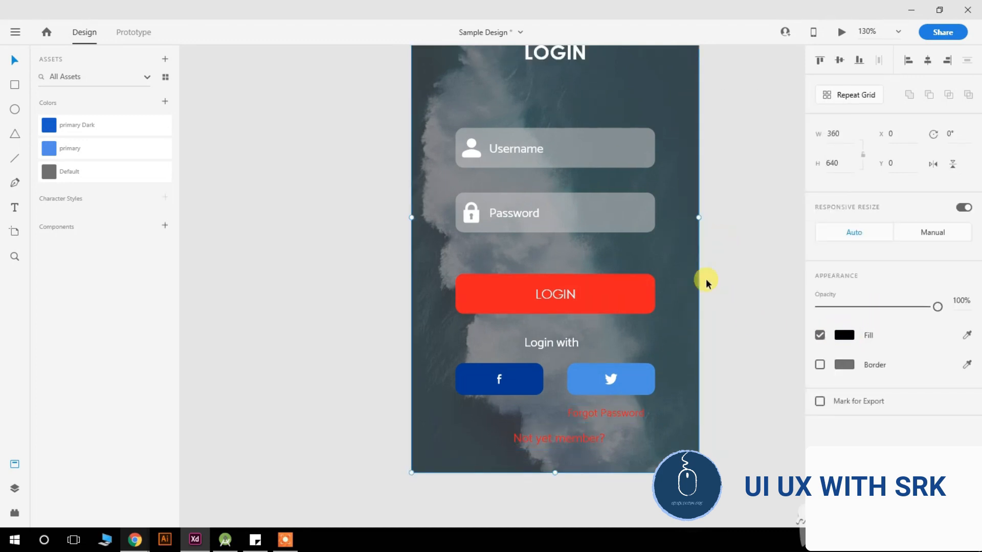
right_click(686, 290)
left_click(712, 221)
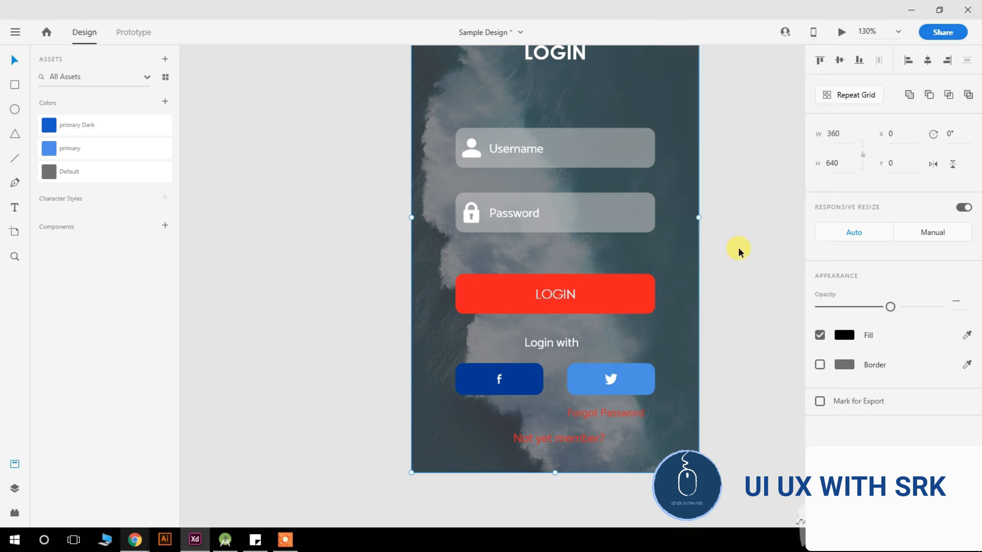
left_click(738, 249)
left_click(682, 257)
left_click_drag(880, 309, 895, 306)
left_click(789, 329)
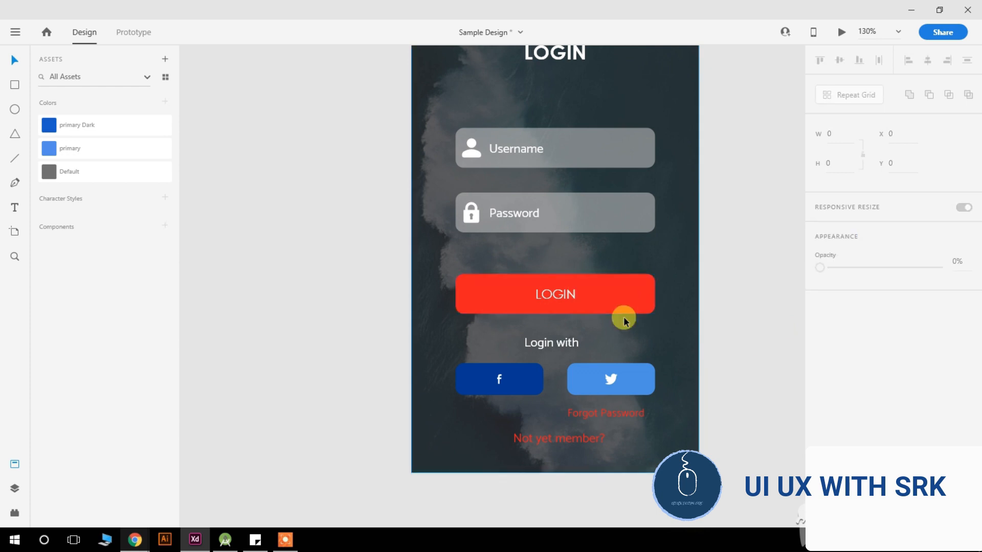
Fill the "Forgot Password" and "Not yet member?" labels with white.
key("ctrl+1")
left_click(570, 466)
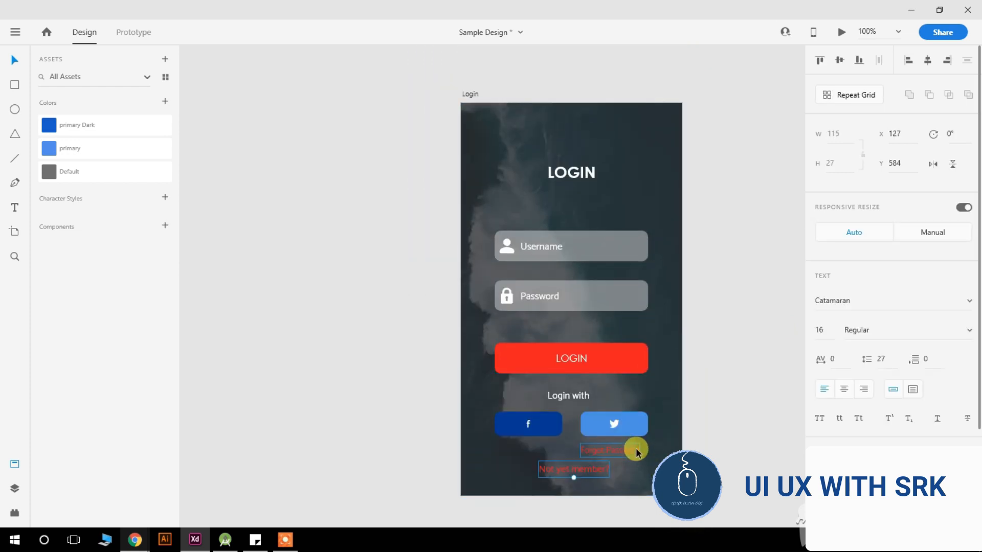
left_click(628, 454, "shift")
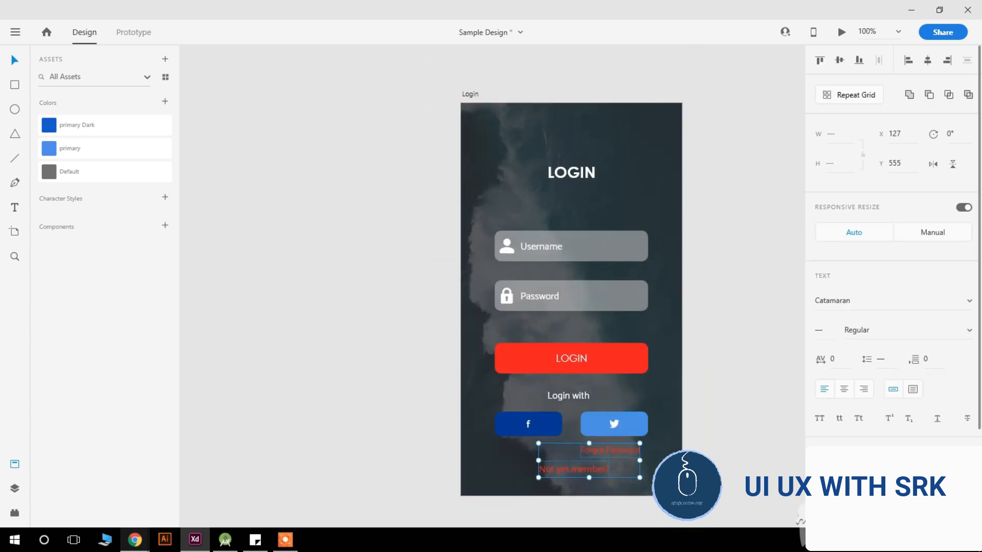
scroll(893, 245, "down", 3)
left_click(845, 398)
left_click_drag(751, 321, 697, 263)
left_click(717, 383)
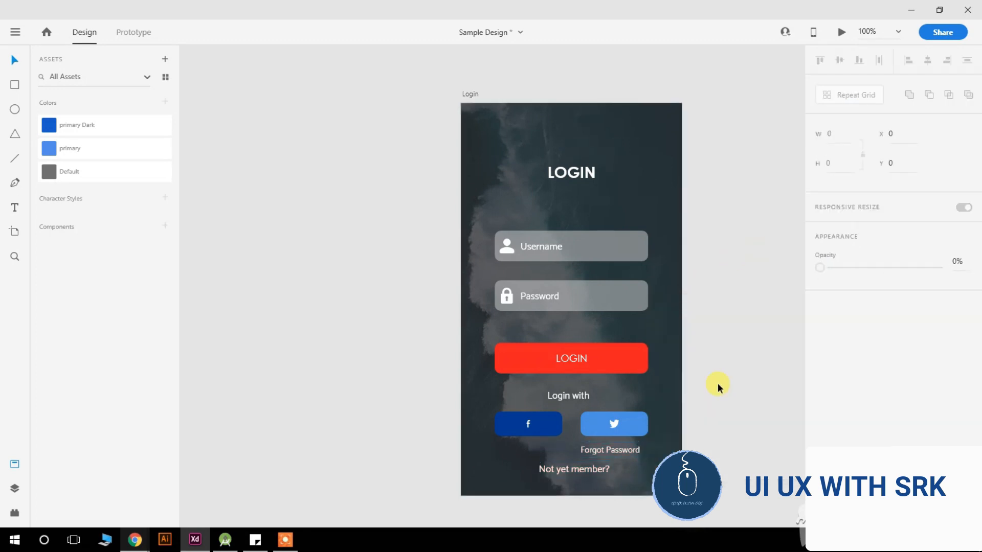
scroll(593, 468, "up", 5)
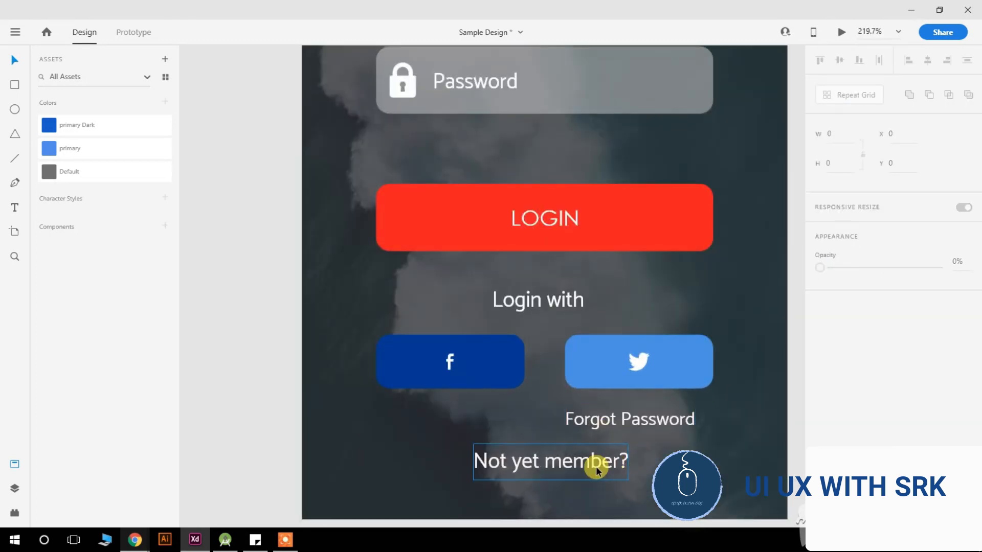
left_click(596, 466)
scroll(593, 466, "down", 3)
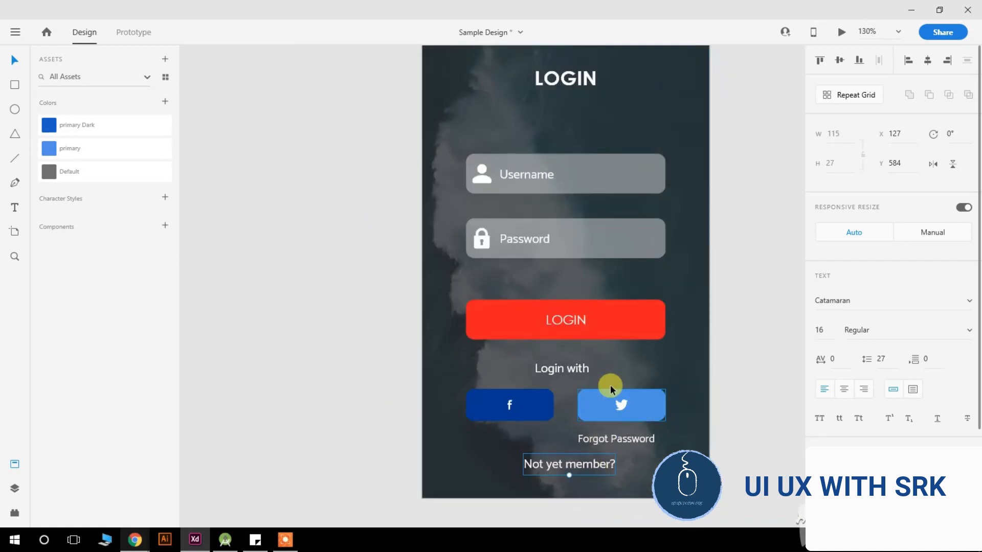
left_click(566, 371)
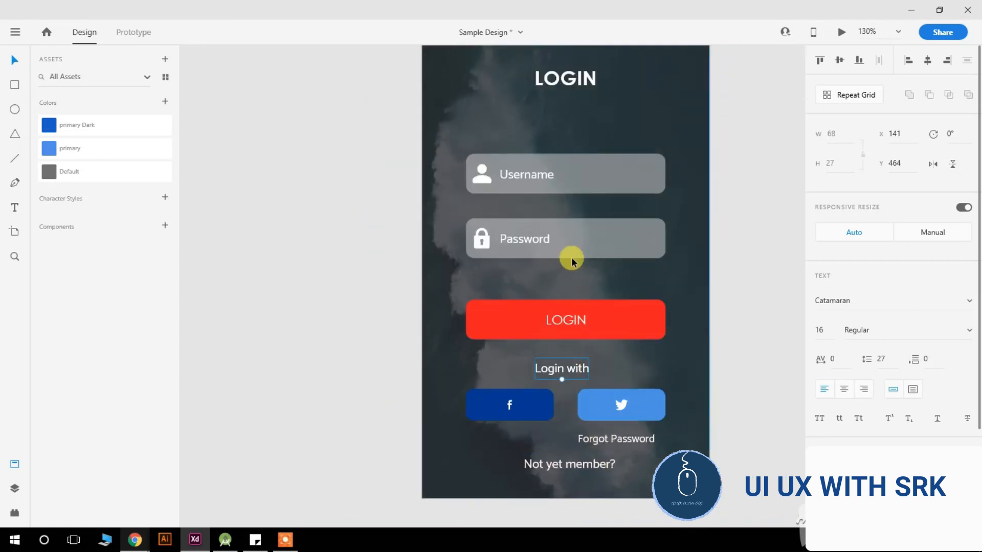
Shrink the user and lock icons, the lock to 13.25 by 17.67, and center each vertically within its field.
scroll(572, 262, "up", 2)
scroll(500, 249, "up", 5)
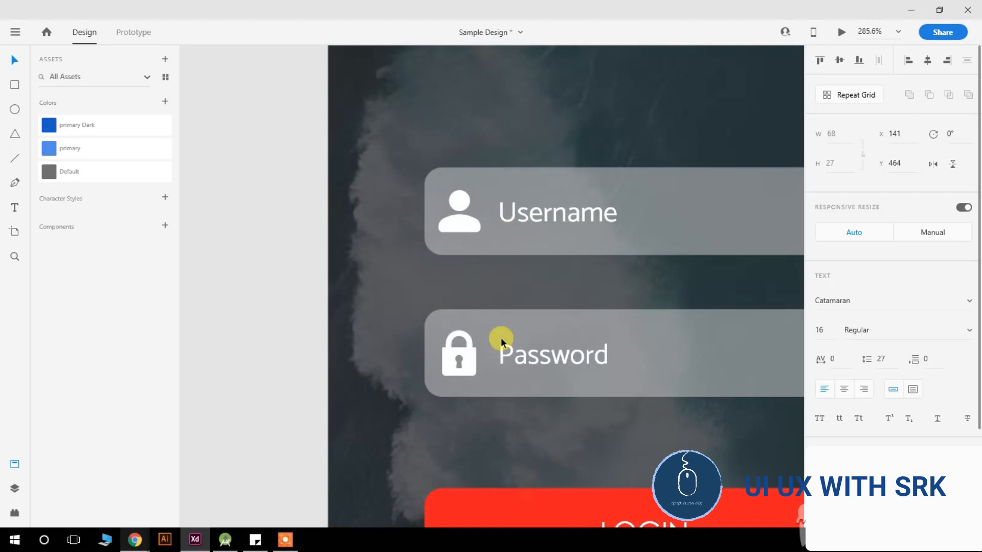
left_click(467, 225)
left_click(471, 362, "shift")
left_click_drag(479, 190, 467, 189)
left_click(371, 243)
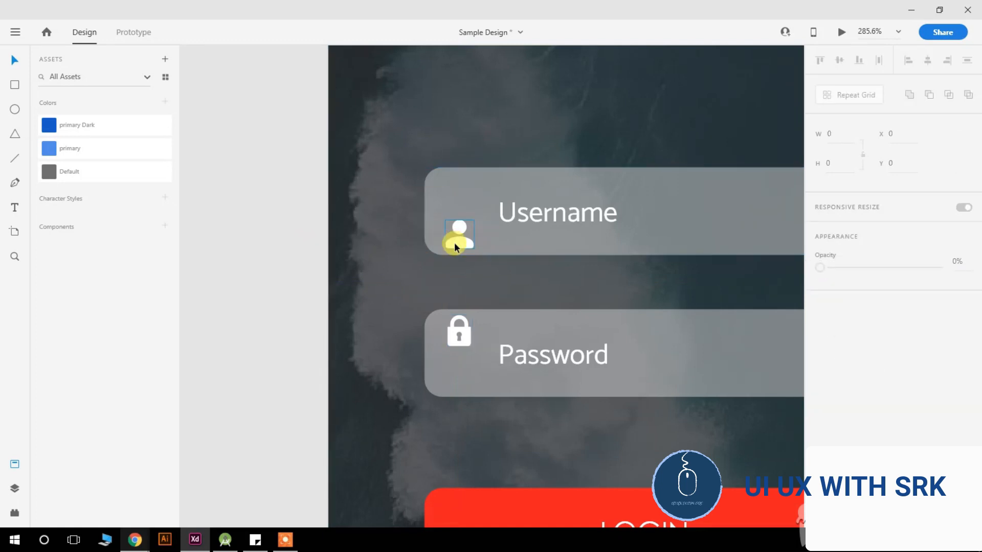
left_click(456, 245)
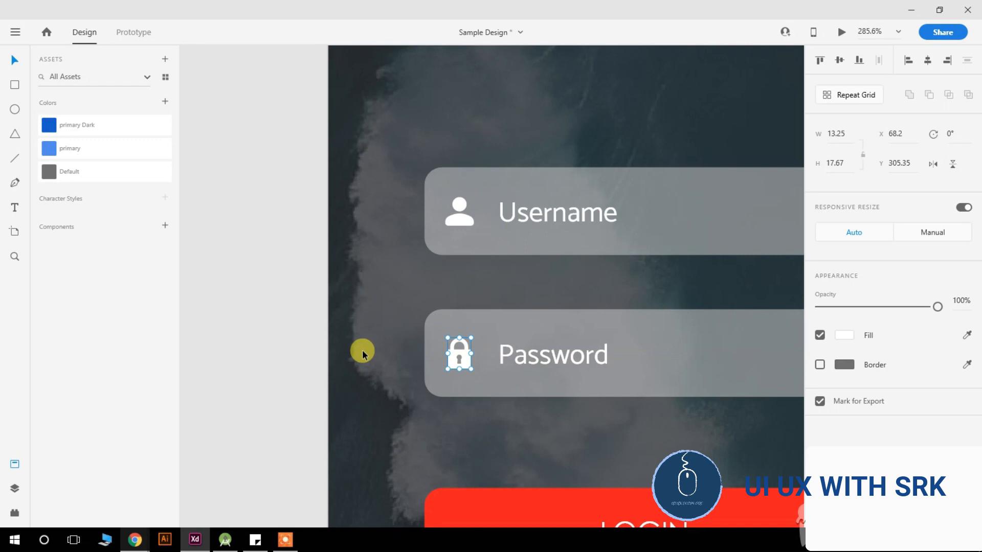
left_click(344, 344)
Move the "Not yet member?" label down to Y 596 and append "Sign Up" to its text.
scroll(344, 341, "down", 3)
scroll(417, 333, "right", 1)
scroll(430, 281, "down", 2)
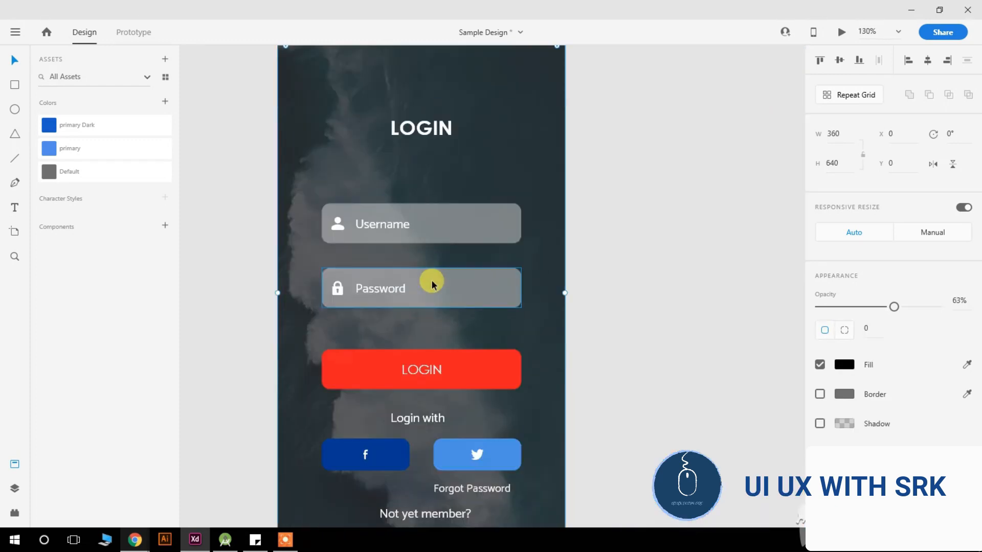
scroll(429, 276, "down", 1)
left_click_drag(438, 452, 445, 456)
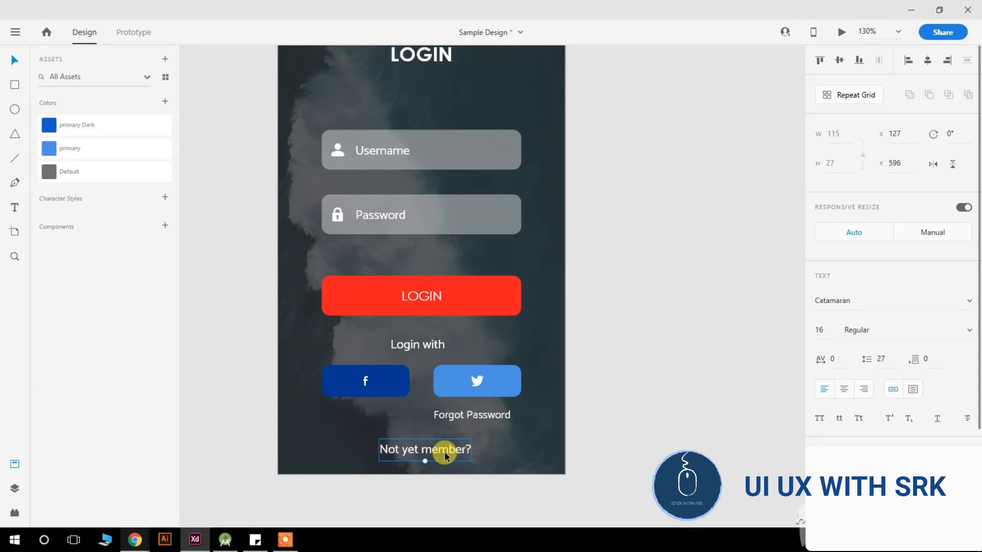
double_click(445, 454)
key("Right")
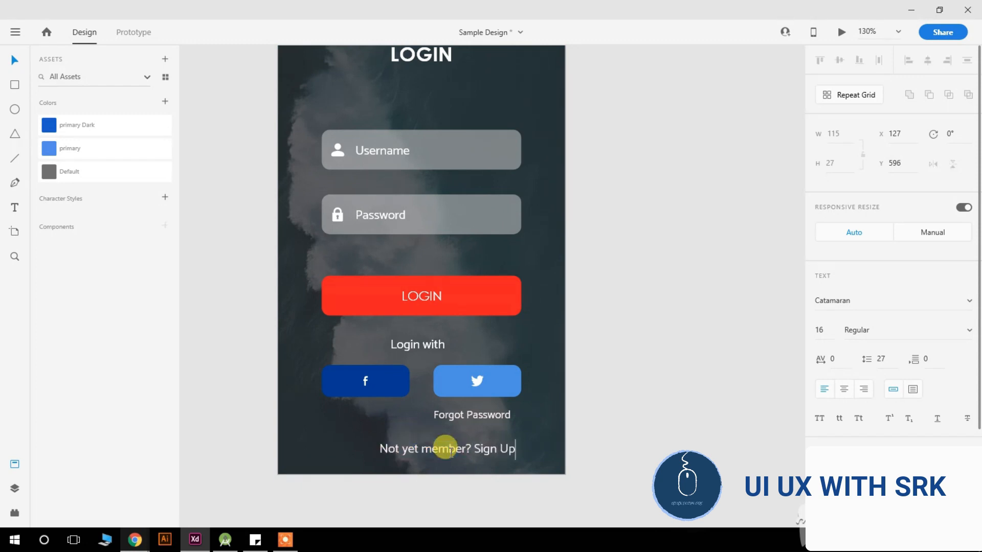
type("Sign Up")
Center the "Not yet member? Sign Up" label horizontally on the artboard at X 95.
left_click(613, 434)
left_click_drag(464, 450, 443, 455)
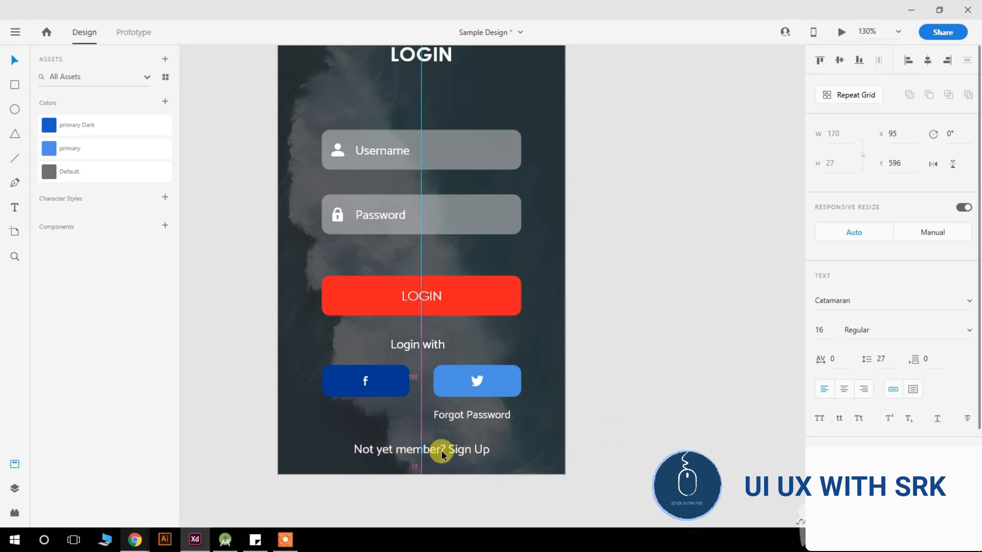
key("Escape")
Group the Username field with its icon and label, and do the same for the Password field.
key("ctrl+1")
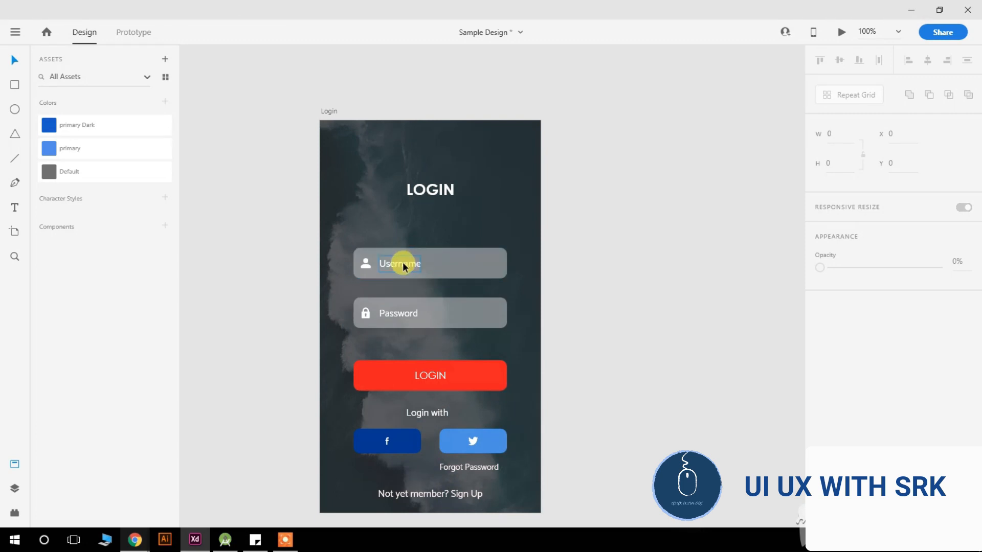
left_click(402, 264)
left_click(367, 262)
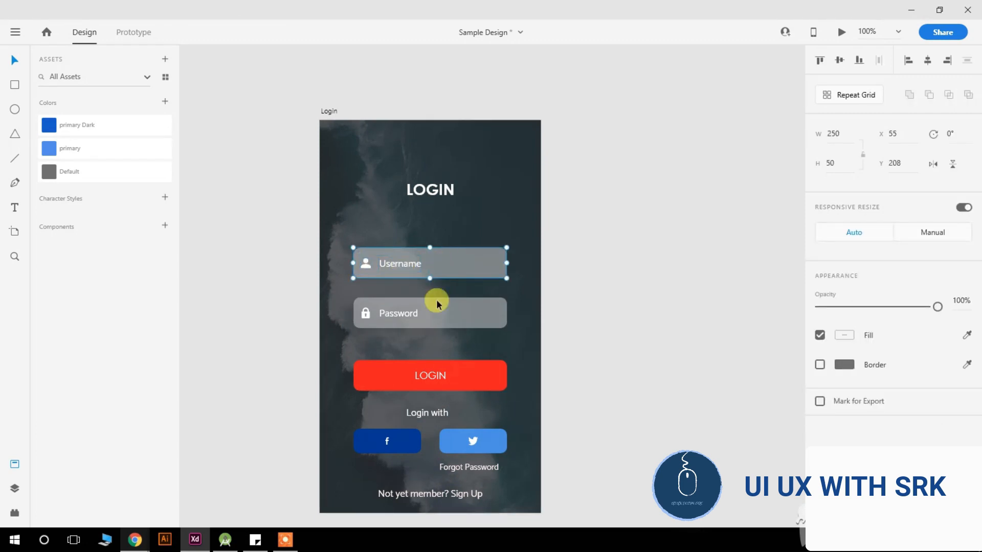
left_click(395, 317)
left_click(436, 317, "shift")
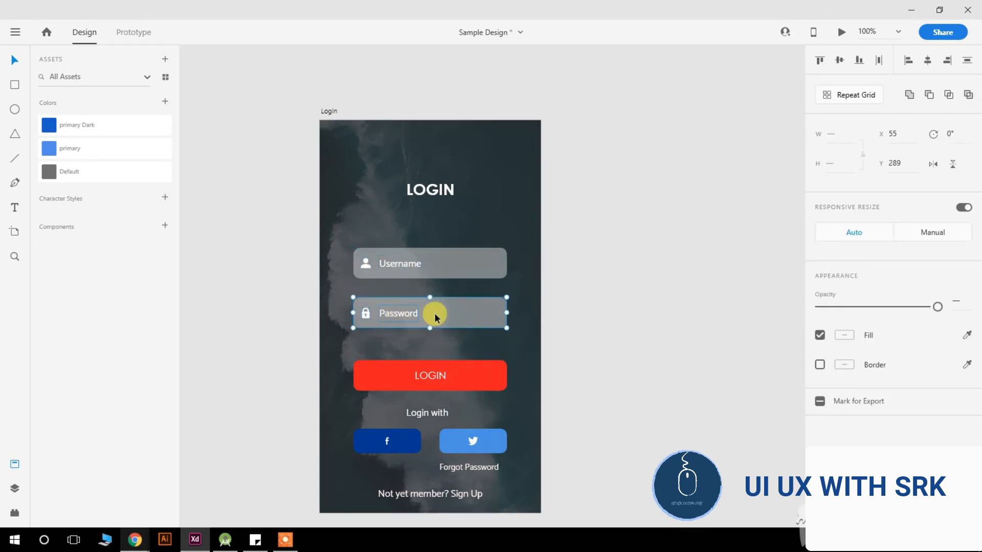
Move both fields, the LOGIN button, the "Login with" label and the Facebook and Twitter buttons up together, closer to the LOGIN heading.
left_click(429, 375)
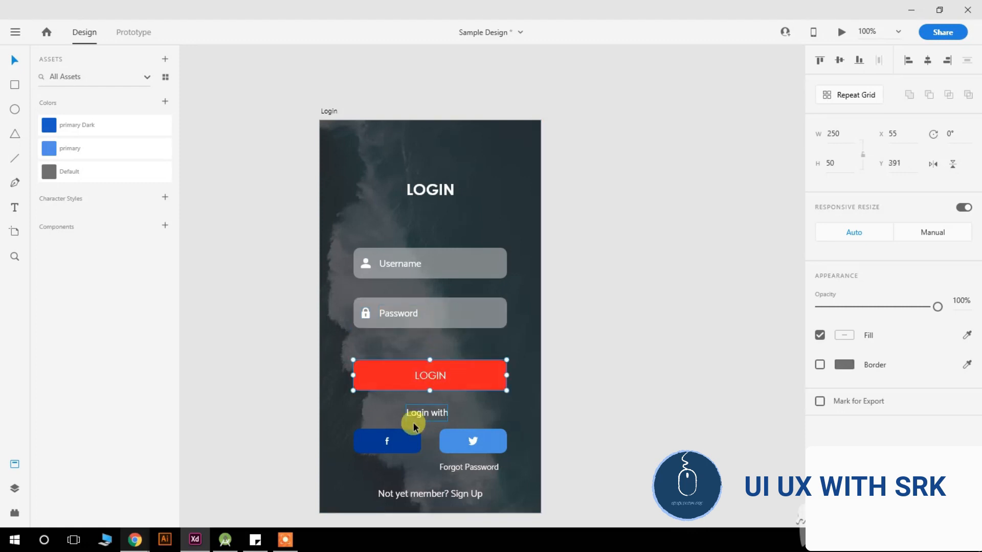
left_click(384, 440)
left_click(452, 439)
left_click(431, 415, "shift")
left_click(389, 442, "shift")
left_click(416, 373, "shift")
left_click(411, 310, "shift")
left_click(423, 263, "shift")
left_click_drag(424, 263, 427, 246)
left_click(496, 465)
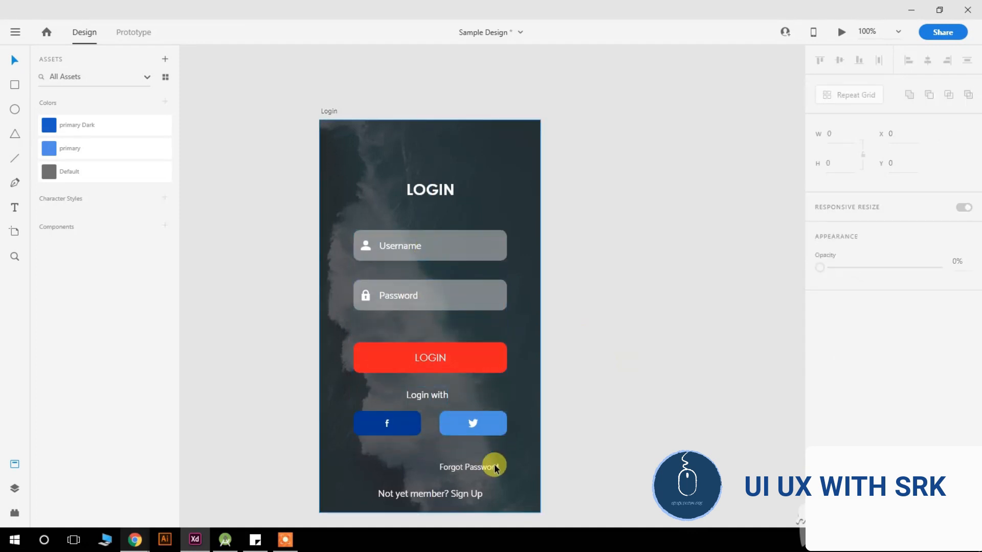
Center the "Forgot Password" label beneath the social buttons at X 132, Y 545, and move the sign-up label up closer to it.
left_click_drag(484, 467, 439, 461)
left_click(436, 474)
double_click(464, 490)
key("Escape")
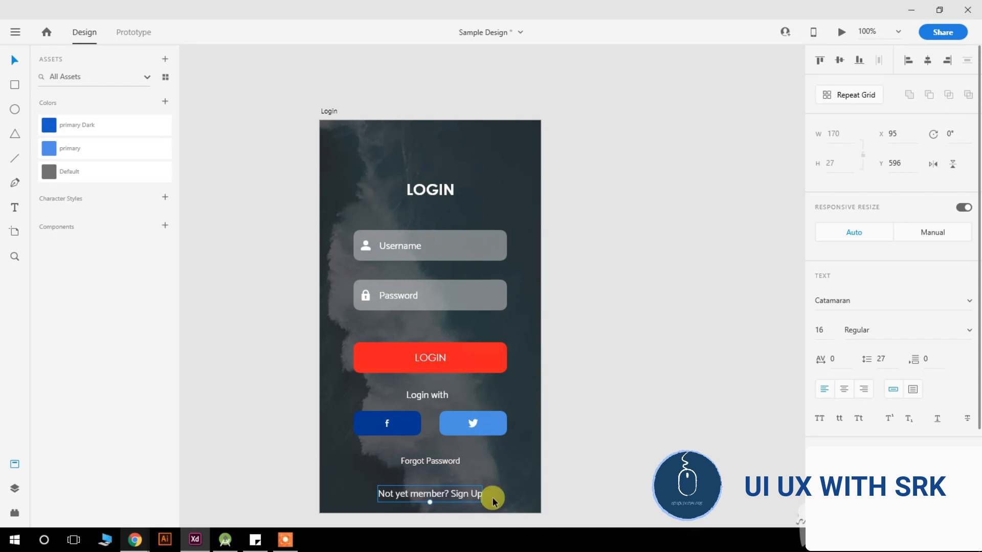
left_click_drag(467, 496, 467, 487)
left_click(602, 455)
Examine the whole login screen's layout and spacing, from the heading down to the sign-up label.
scroll(522, 450, "down", 5)
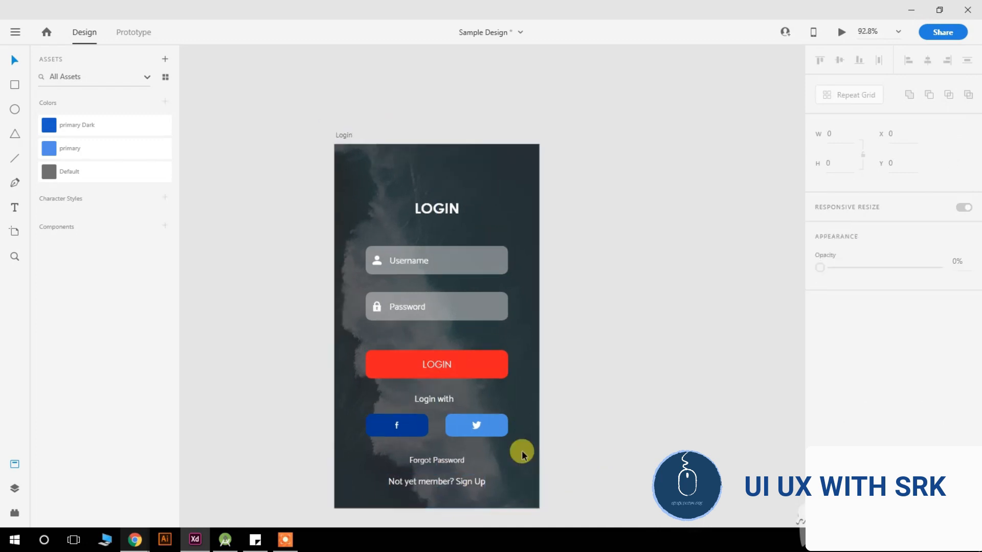
left_click(478, 458)
scroll(483, 463, "up", 2)
scroll(481, 453, "down", 1)
scroll(479, 446, "up", 5)
scroll(478, 446, "up", 6)
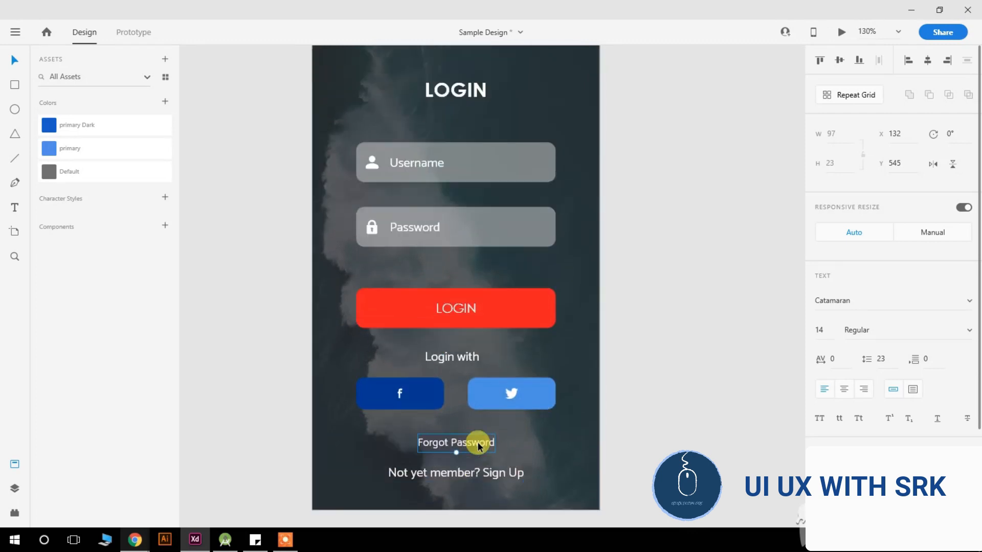
scroll(479, 443, "down", 2)
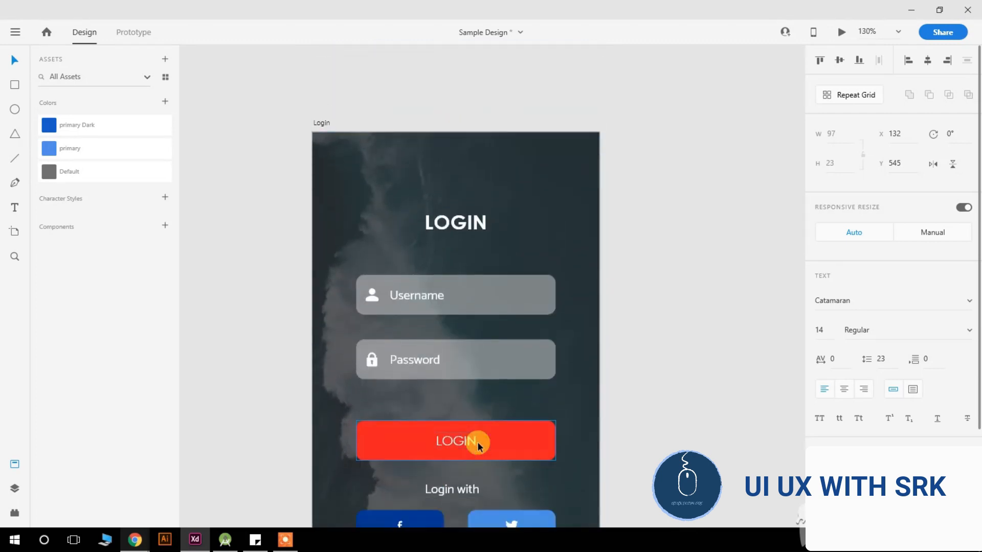
scroll(484, 406, "down", 1)
scroll(484, 406, "down", 5)
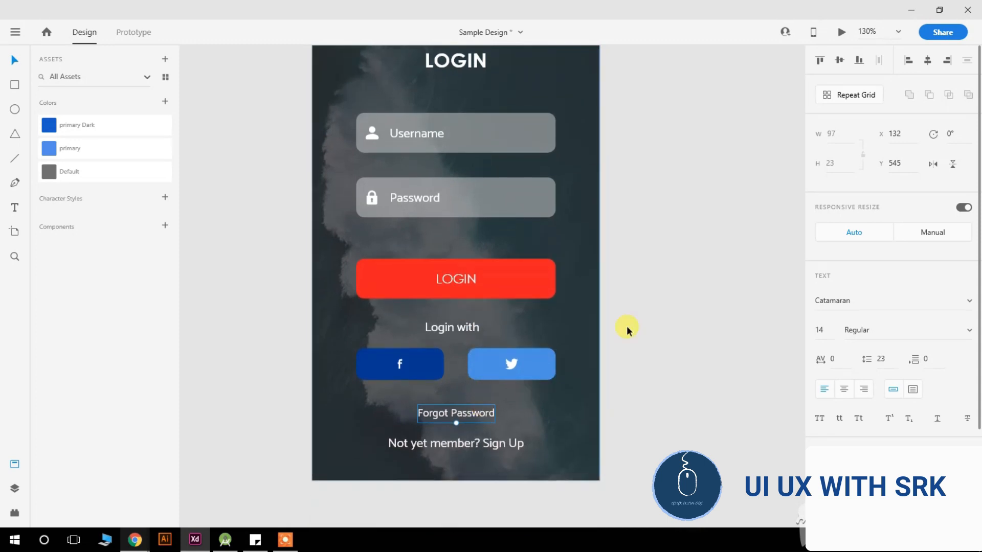
Preview the login screen and arrange the preview window beside the artboard for comparison.
left_click(676, 324)
left_click(842, 32)
left_click_drag(309, 55, 310, 80)
scroll(457, 115, "down", 3)
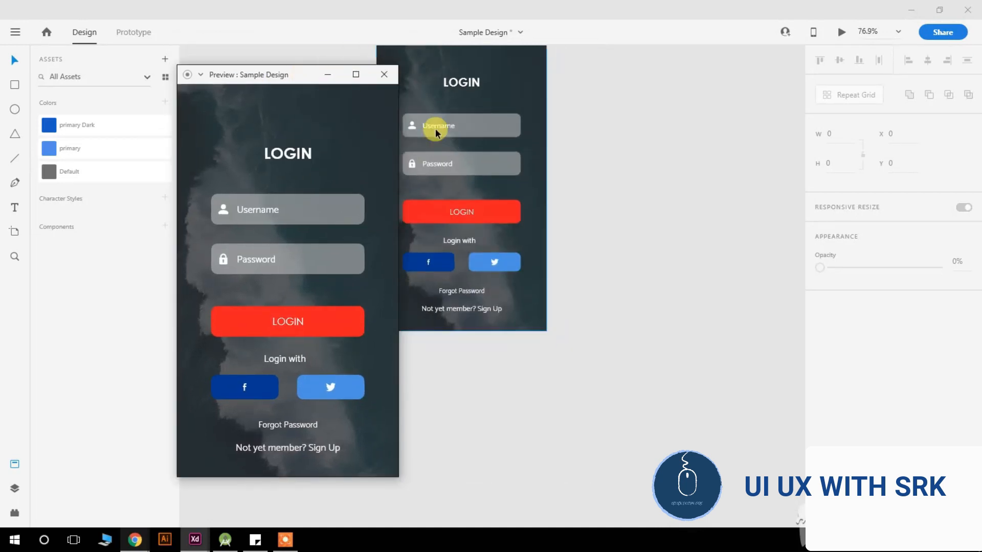
scroll(450, 154, "up", 4)
scroll(450, 180, "left", 3)
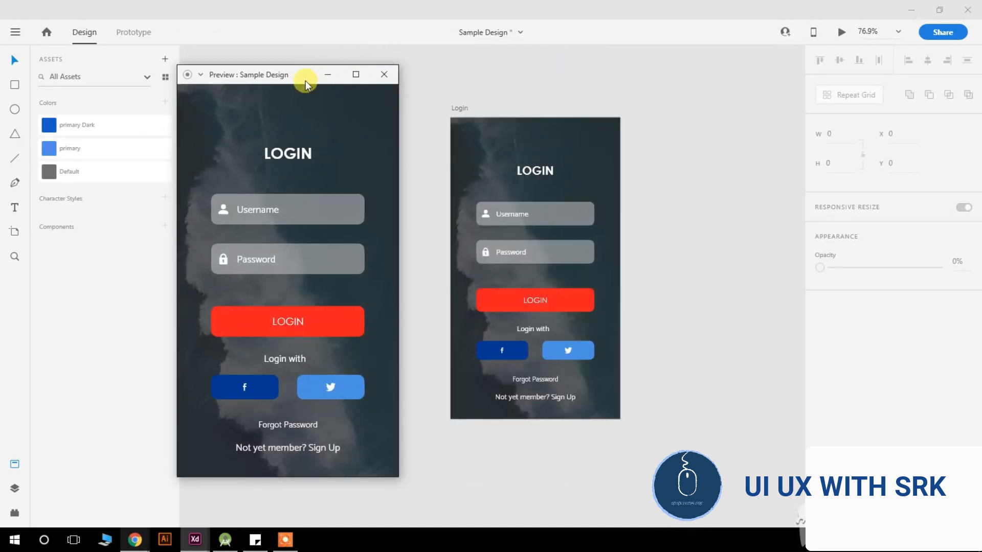
left_click_drag(305, 81, 340, 81)
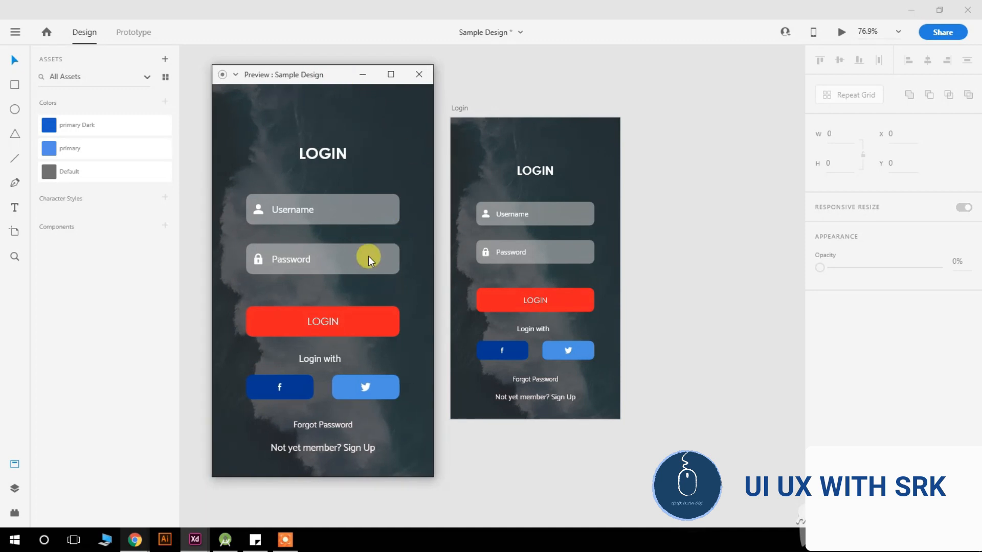